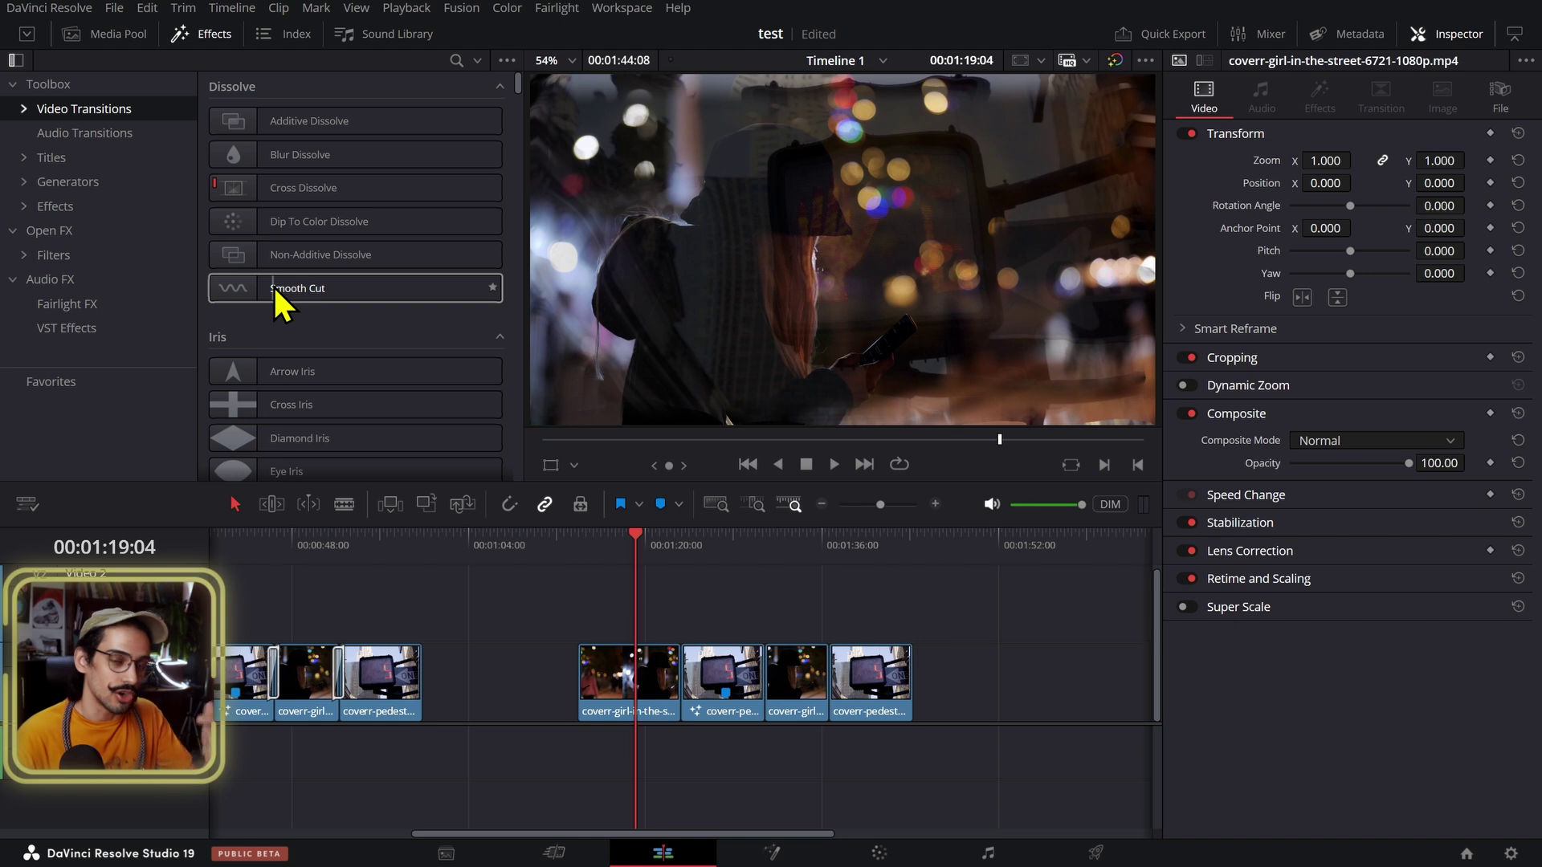
Step: List all generators and scroll down to the Stinger Transitions
click(26, 183)
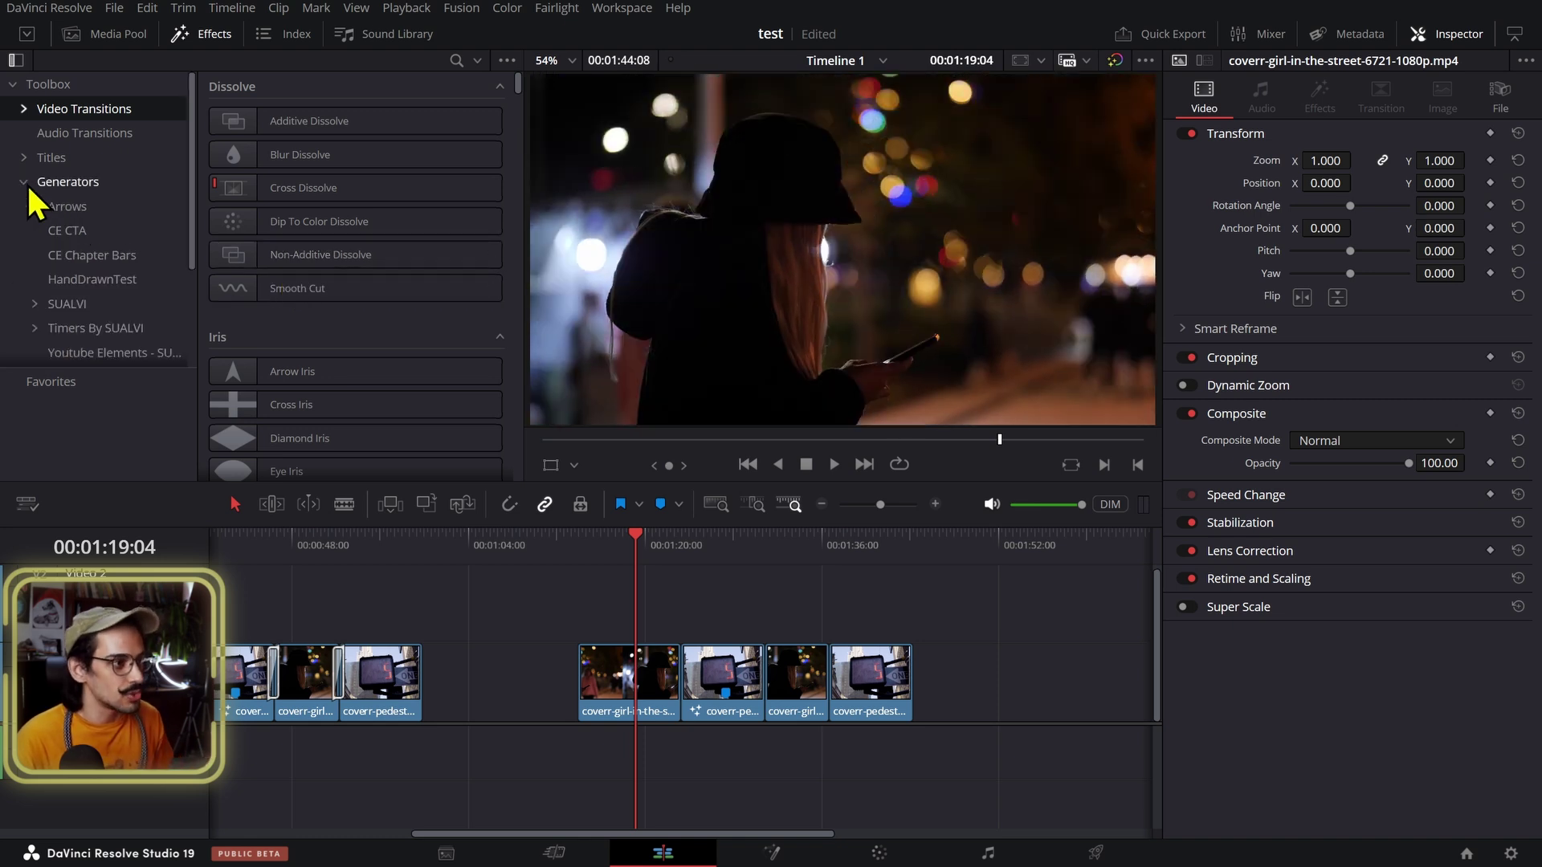
click(80, 183)
scroll(358, 160, down, 3)
scroll(362, 193, down, 5)
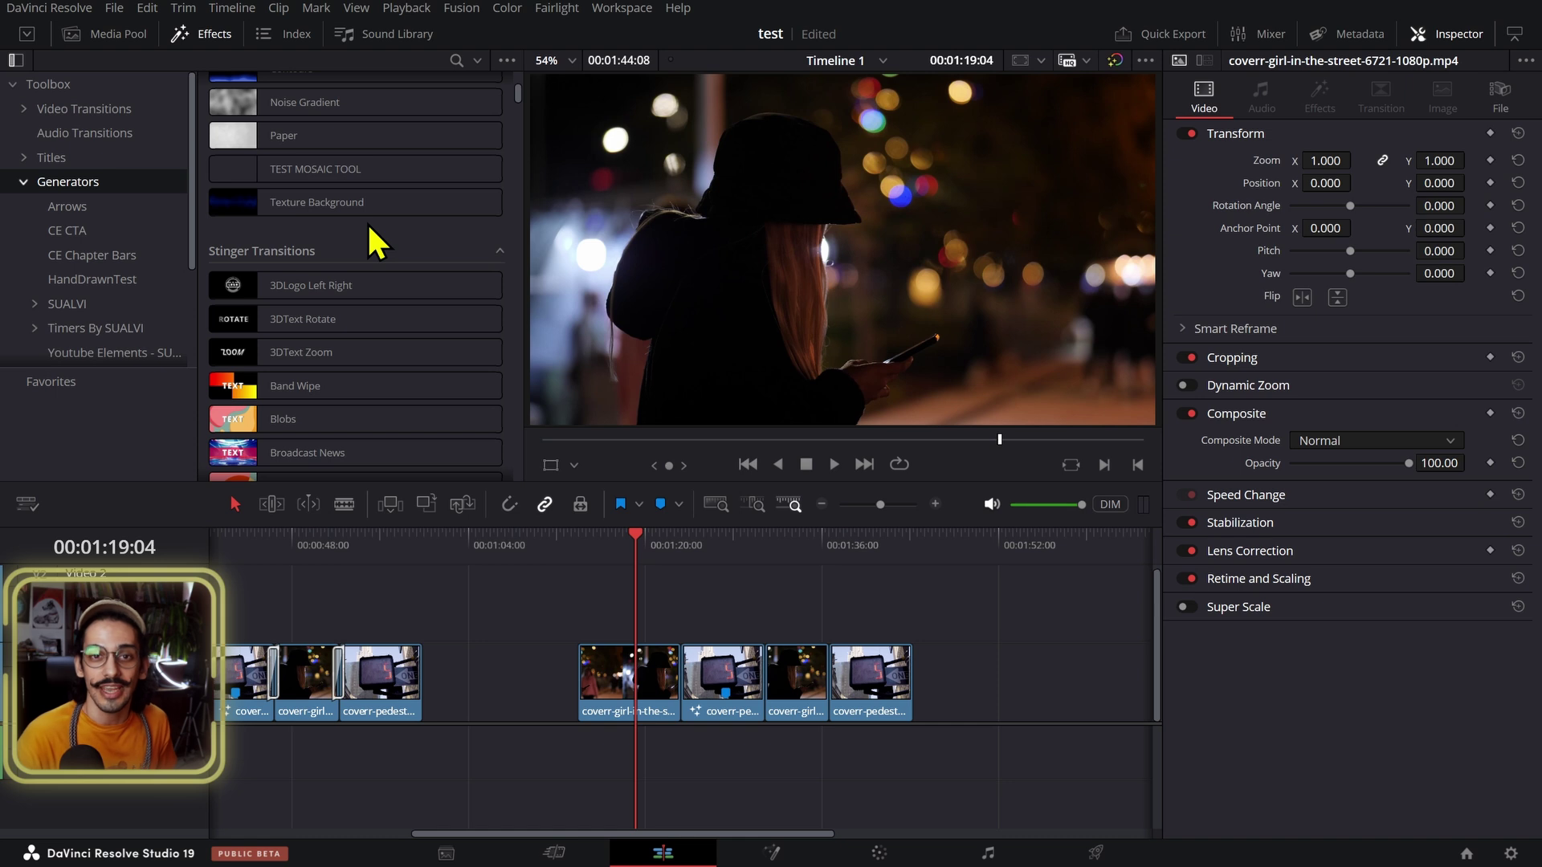
scroll(368, 224, down, 2)
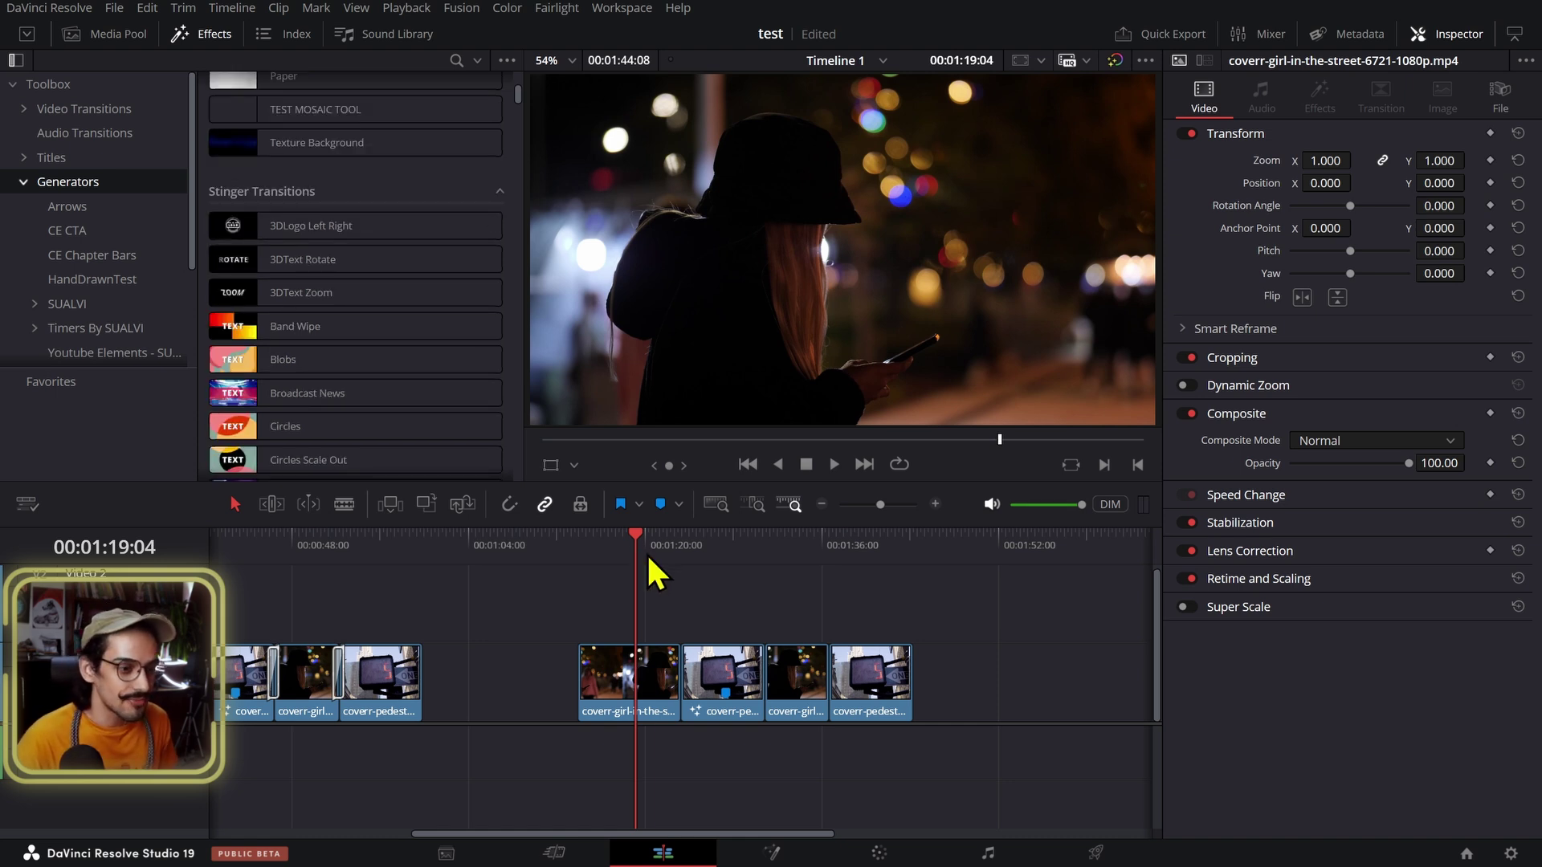
Step: Scrub the playhead to 01:22:01 and preview the stinger transitions
mouse_move(649, 563)
mouse_down()
mouse_move(693, 566)
mouse_move(673, 562)
mouse_up()
mouse_move(257, 235)
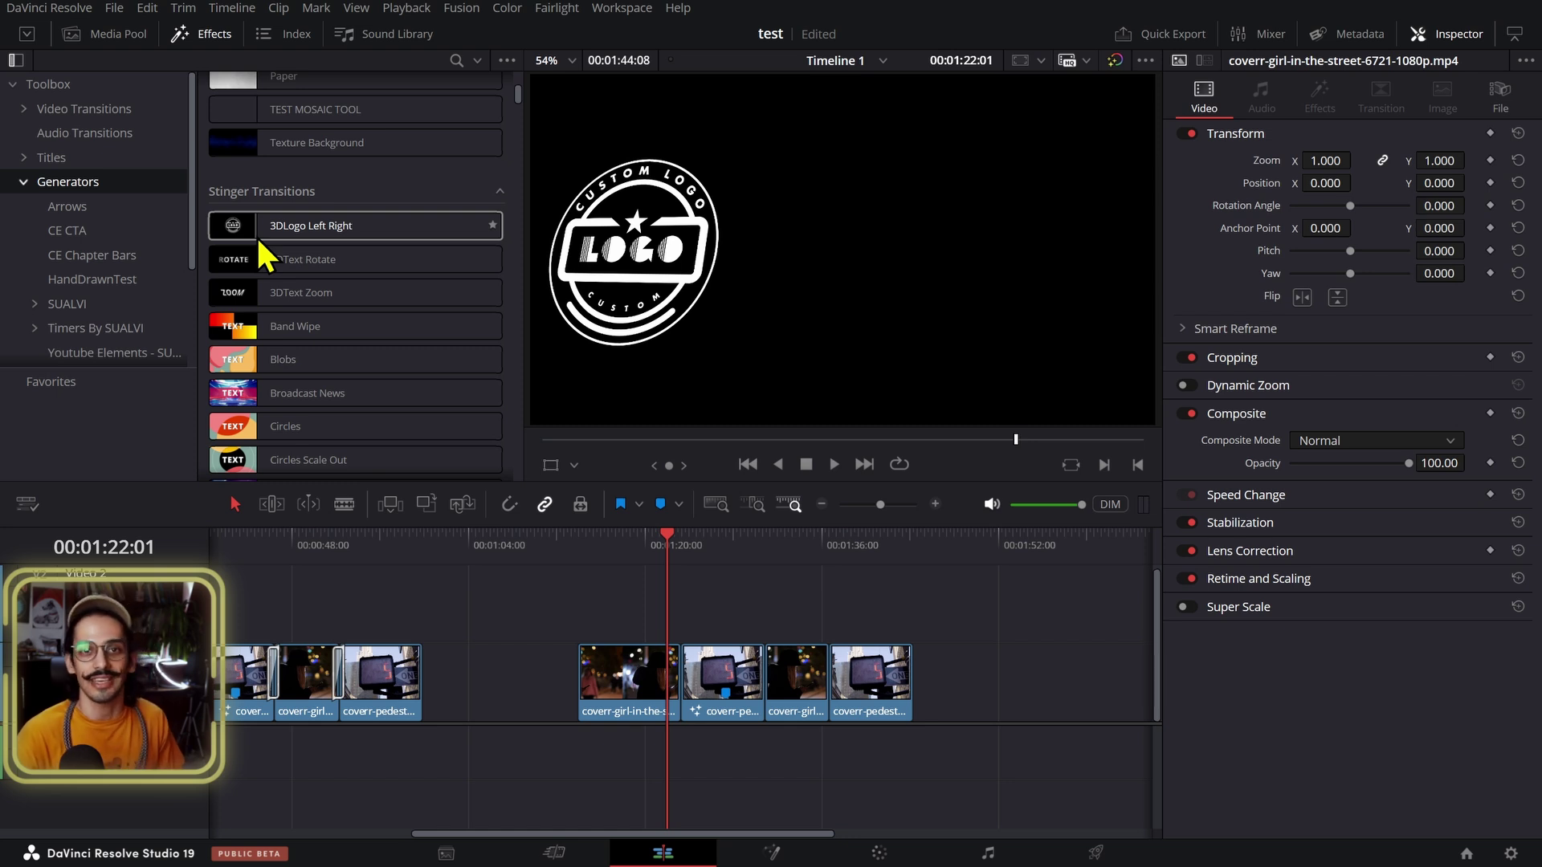
scroll(257, 233, down, 2)
mouse_move(231, 270)
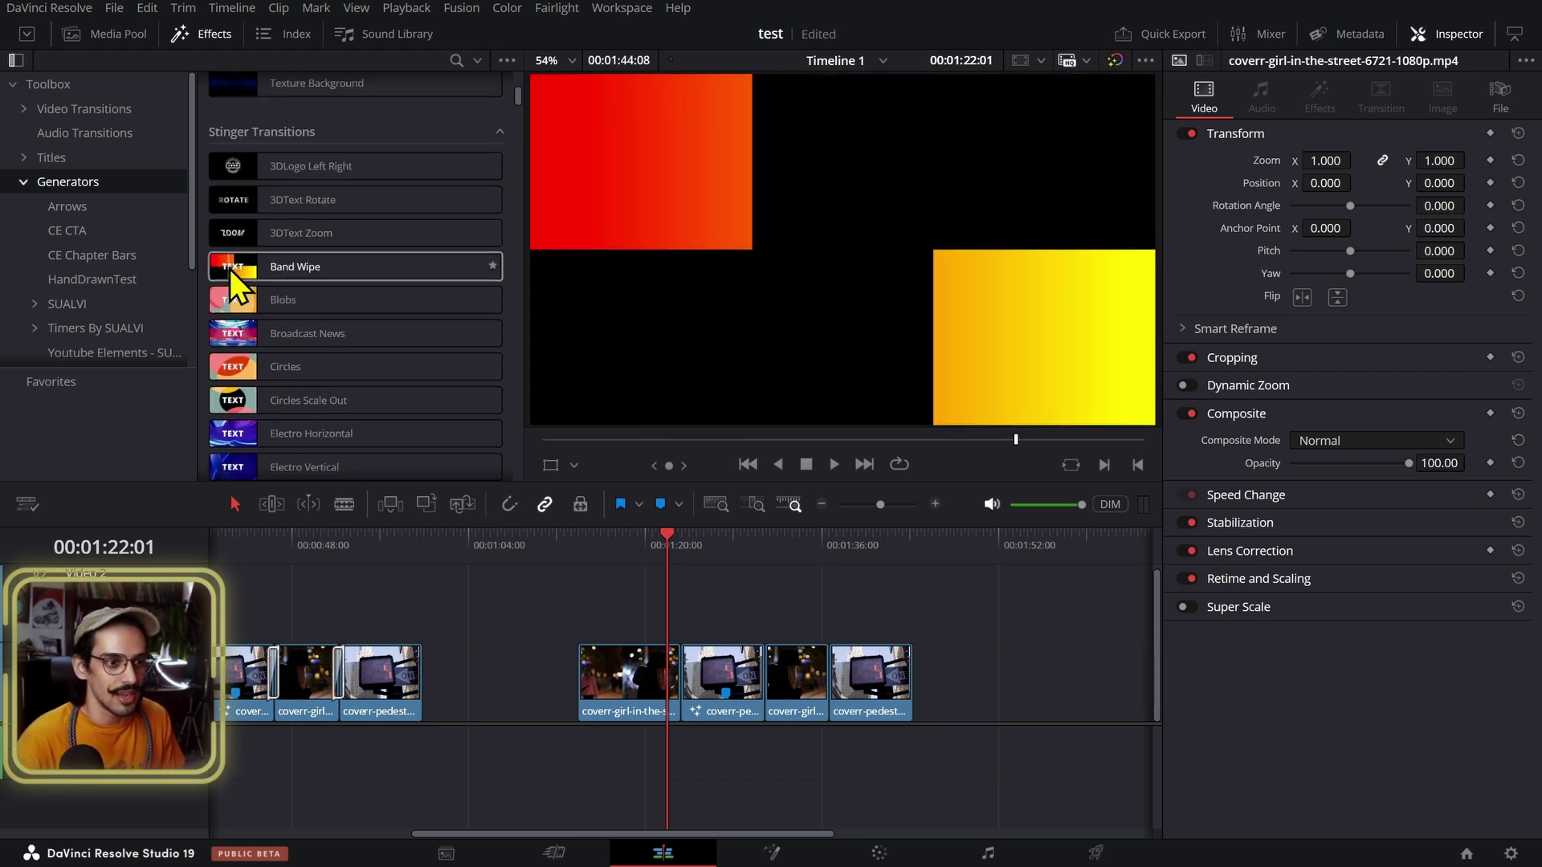
scroll(241, 286, down, 2)
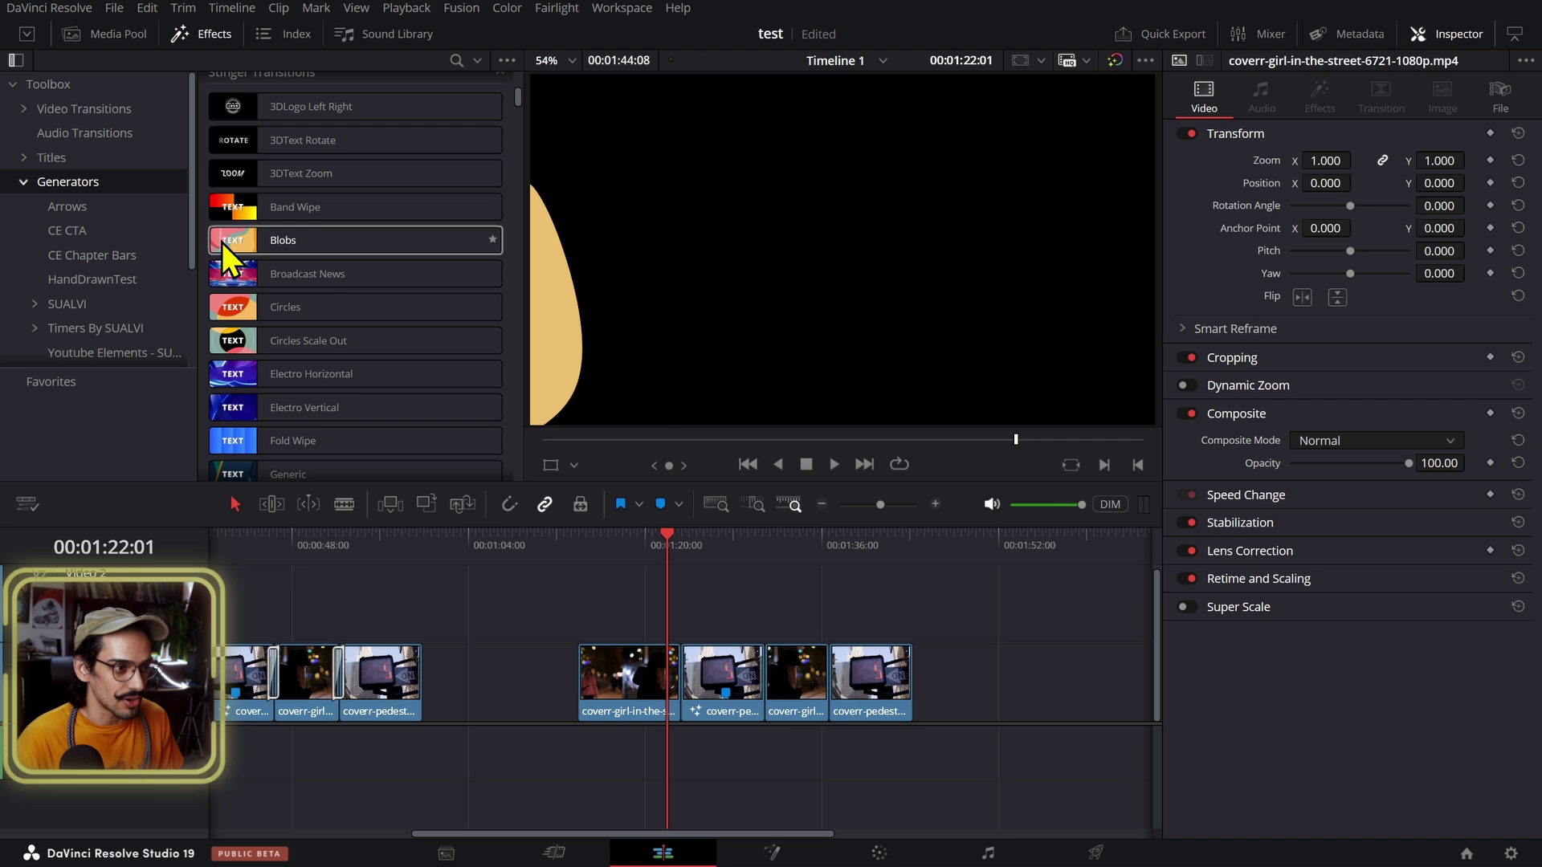
mouse_move(231, 186)
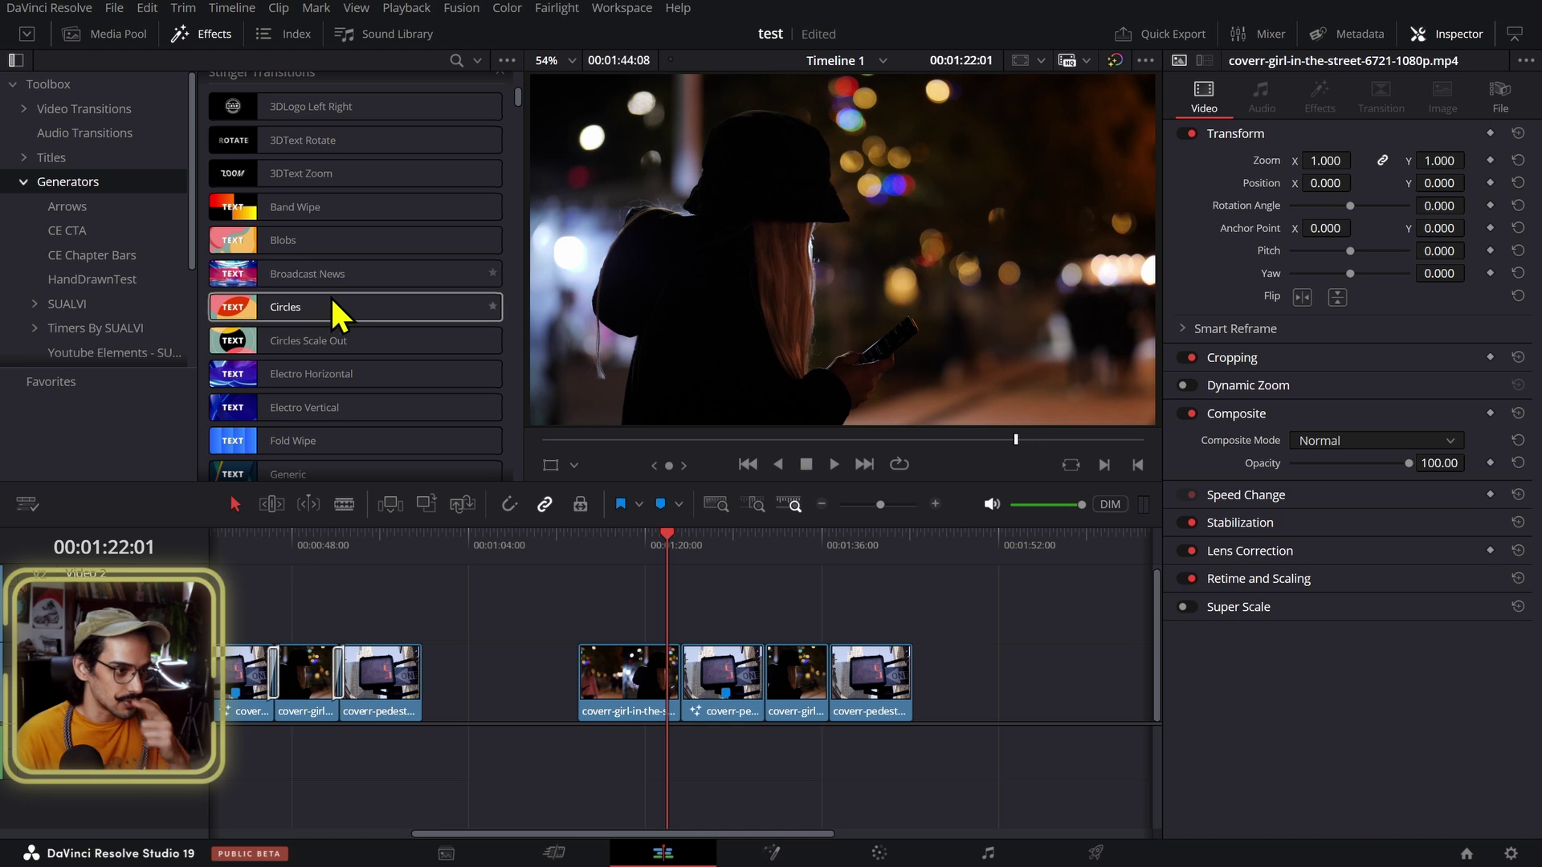
scroll(238, 297, down, 1)
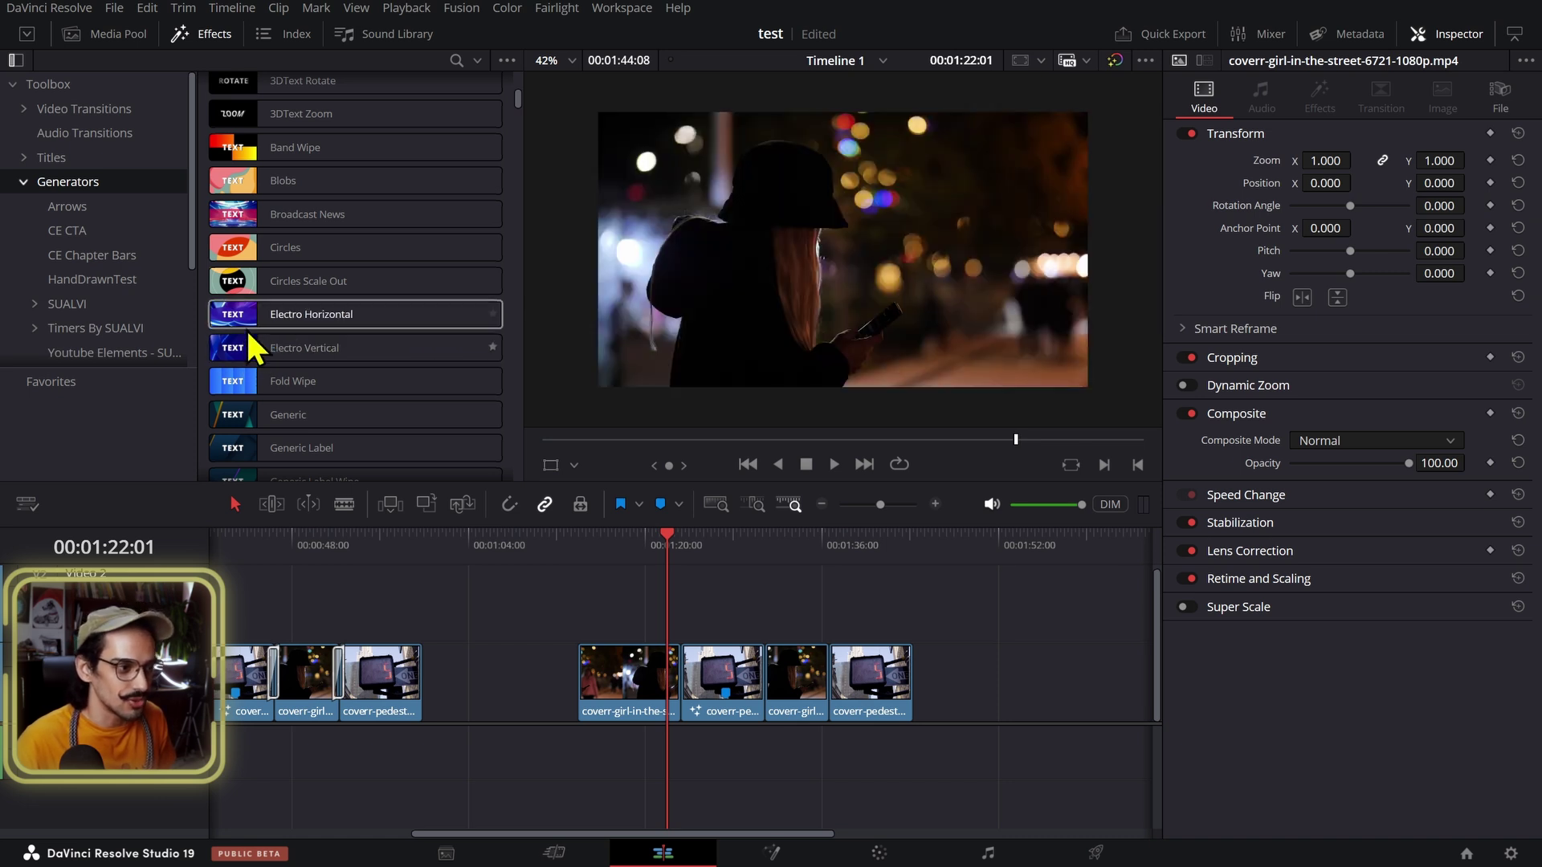
scroll(273, 309, down, 2)
Step: Add the Electro Vertical title to V2 above the clips and select it
drag(269, 291, 656, 621)
click(678, 620)
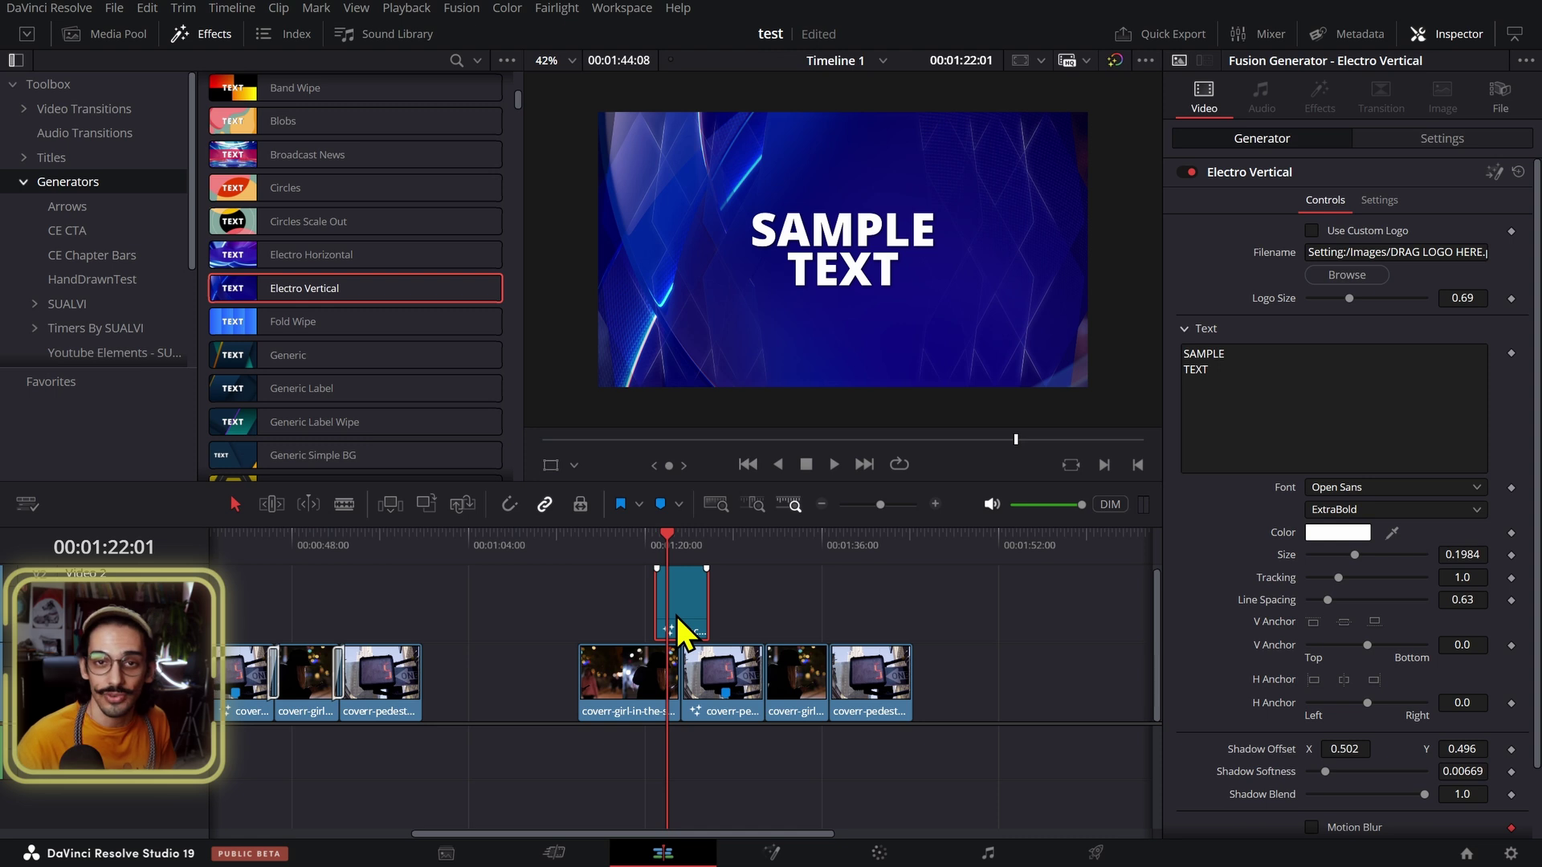
click(1358, 252)
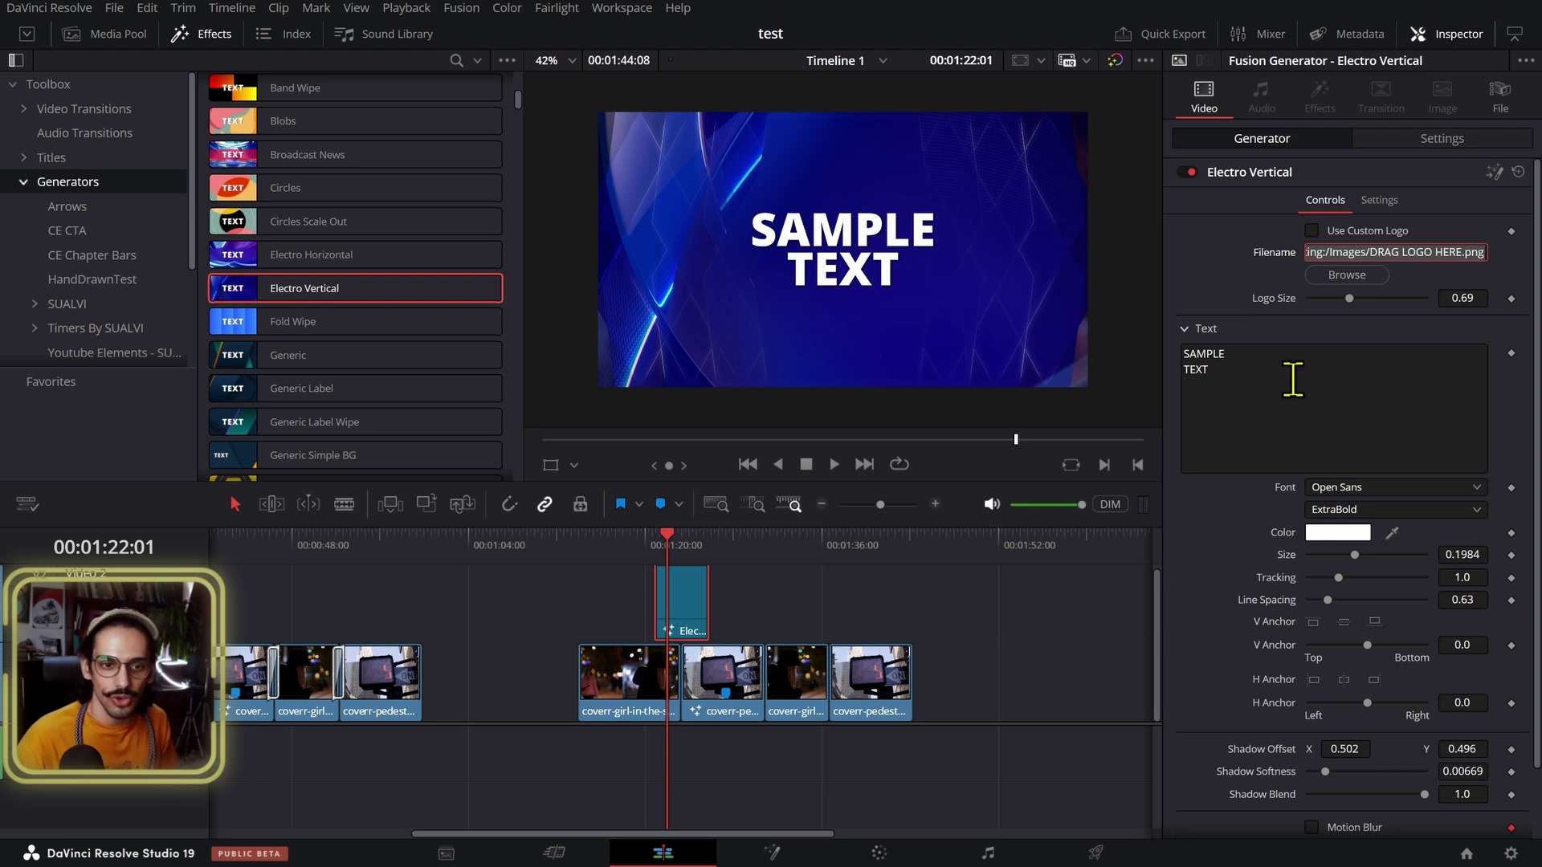
Step: Change the title text to 'sualvi' in the Bebas Kai font
click(1293, 379)
text(sualvi)
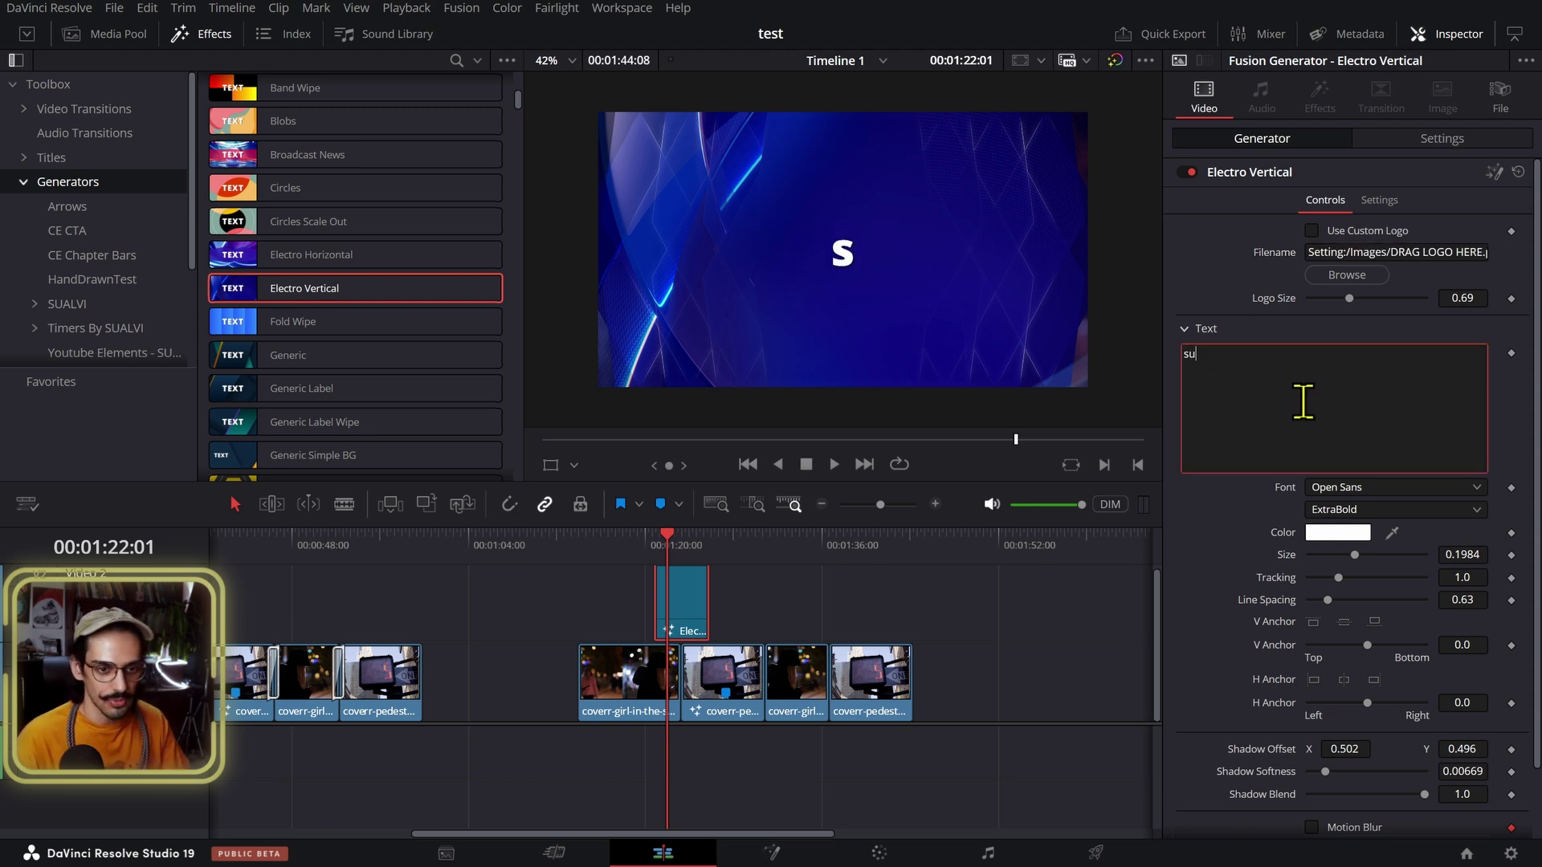
click(1340, 488)
key(Down)
key(Down)
key(Down)
key(Down)
key(Down)
key(Return)
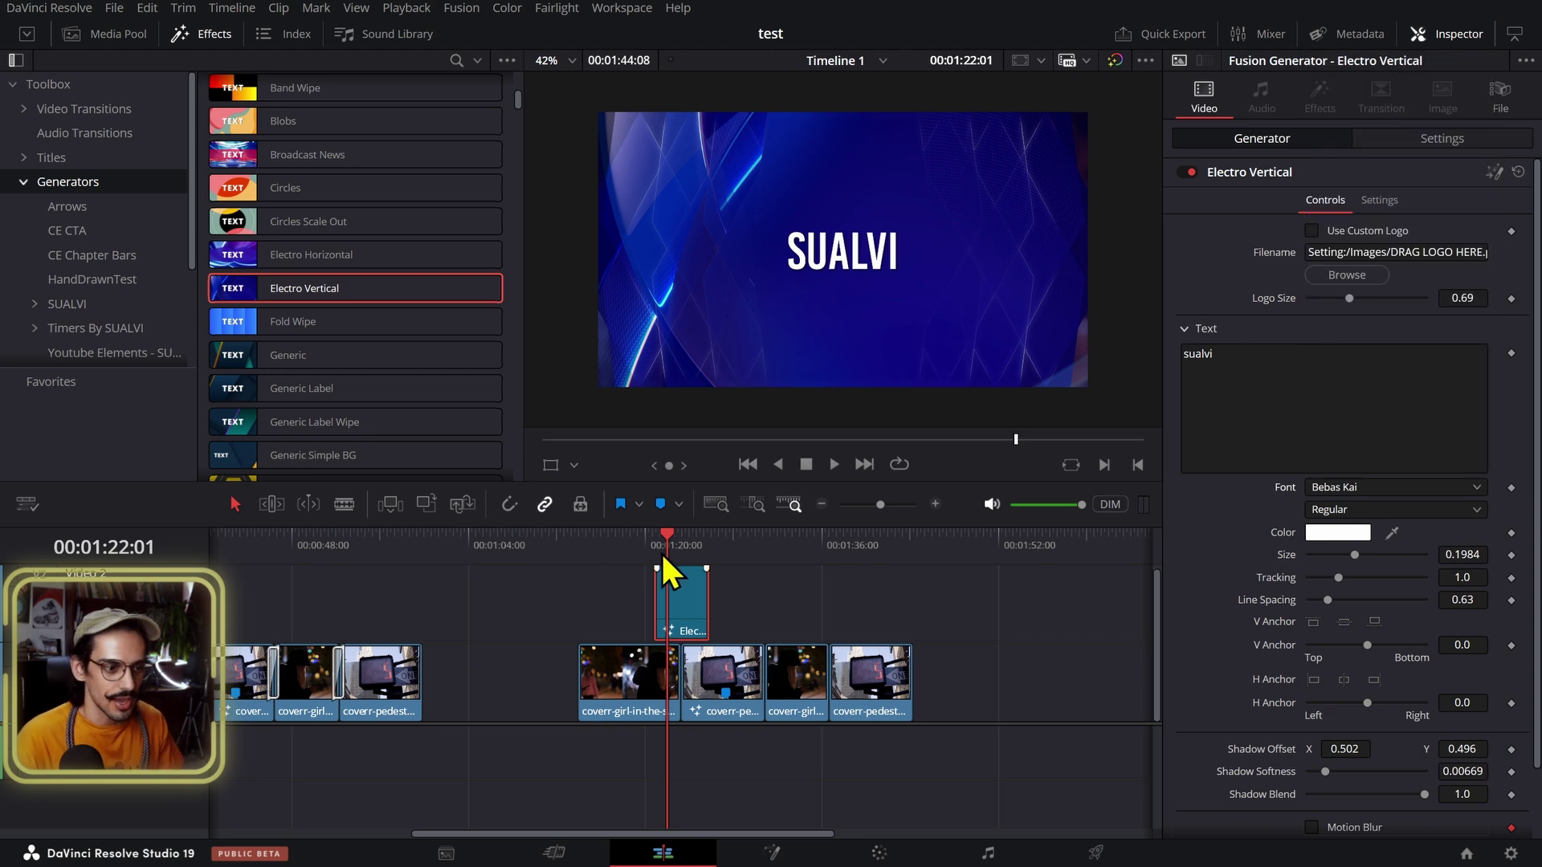
Step: Play back the Electro Vertical title from just before the clip
click(657, 553)
key(space)
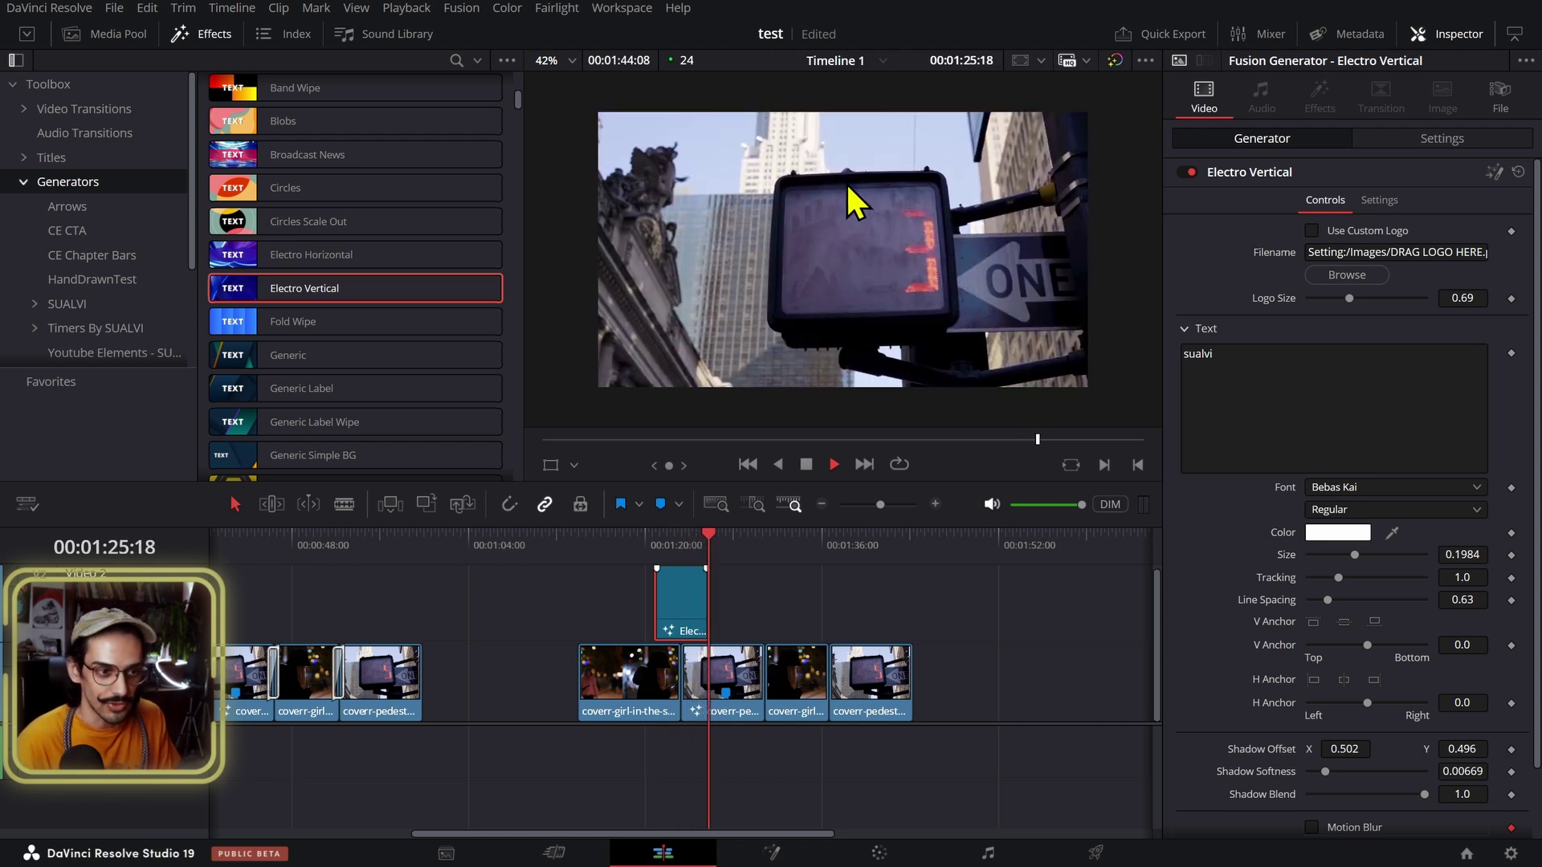
key(space)
Step: Delete the trial Electro Vertical clip and move the playhead to 01:24:20
key(Delete)
scroll(472, 441, down, 2)
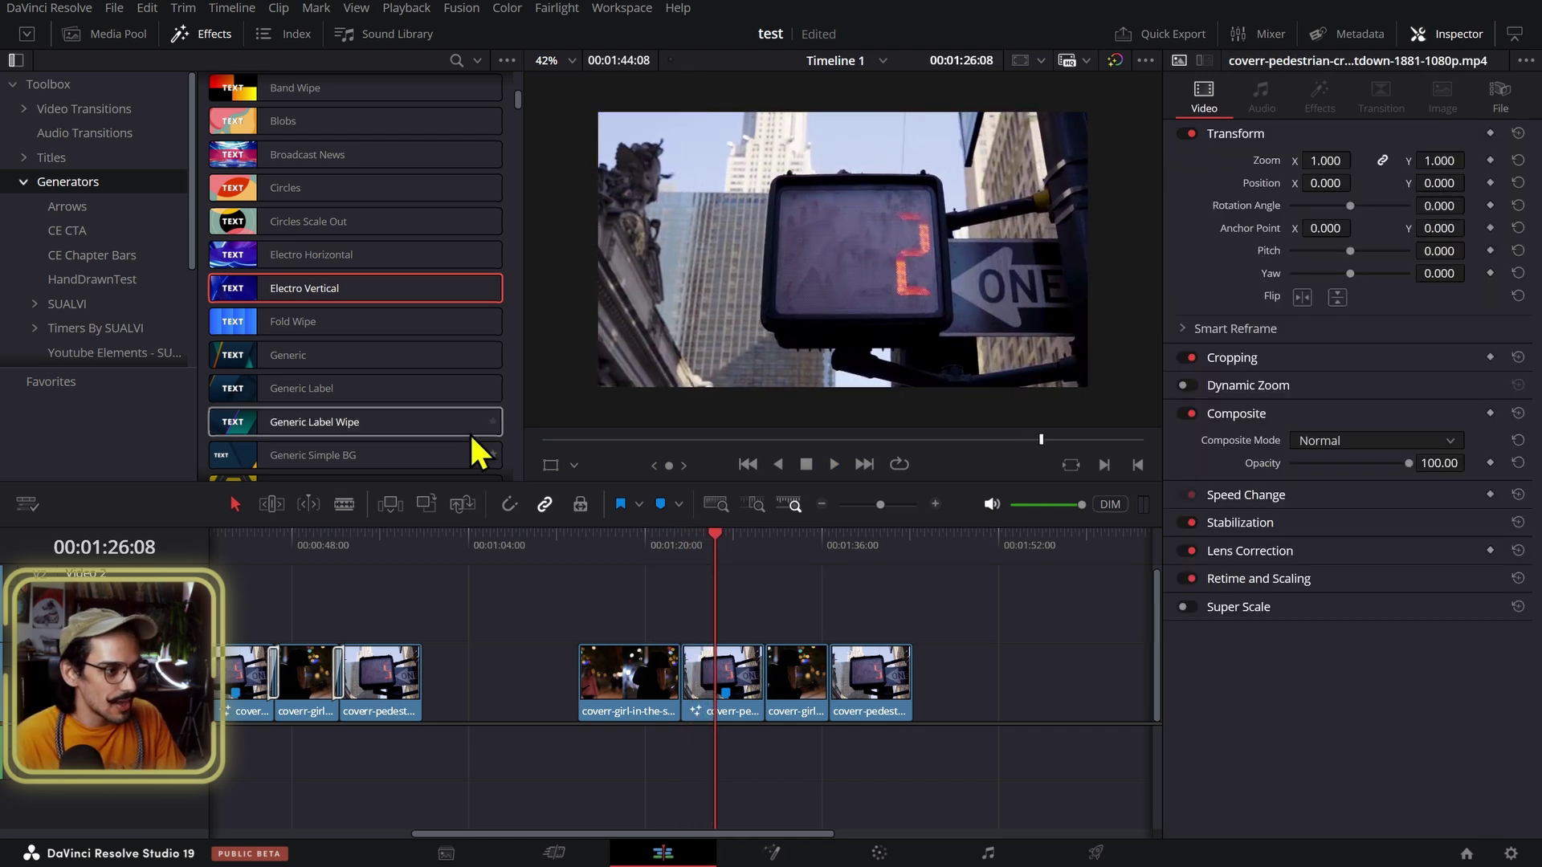
scroll(378, 314, down, 1)
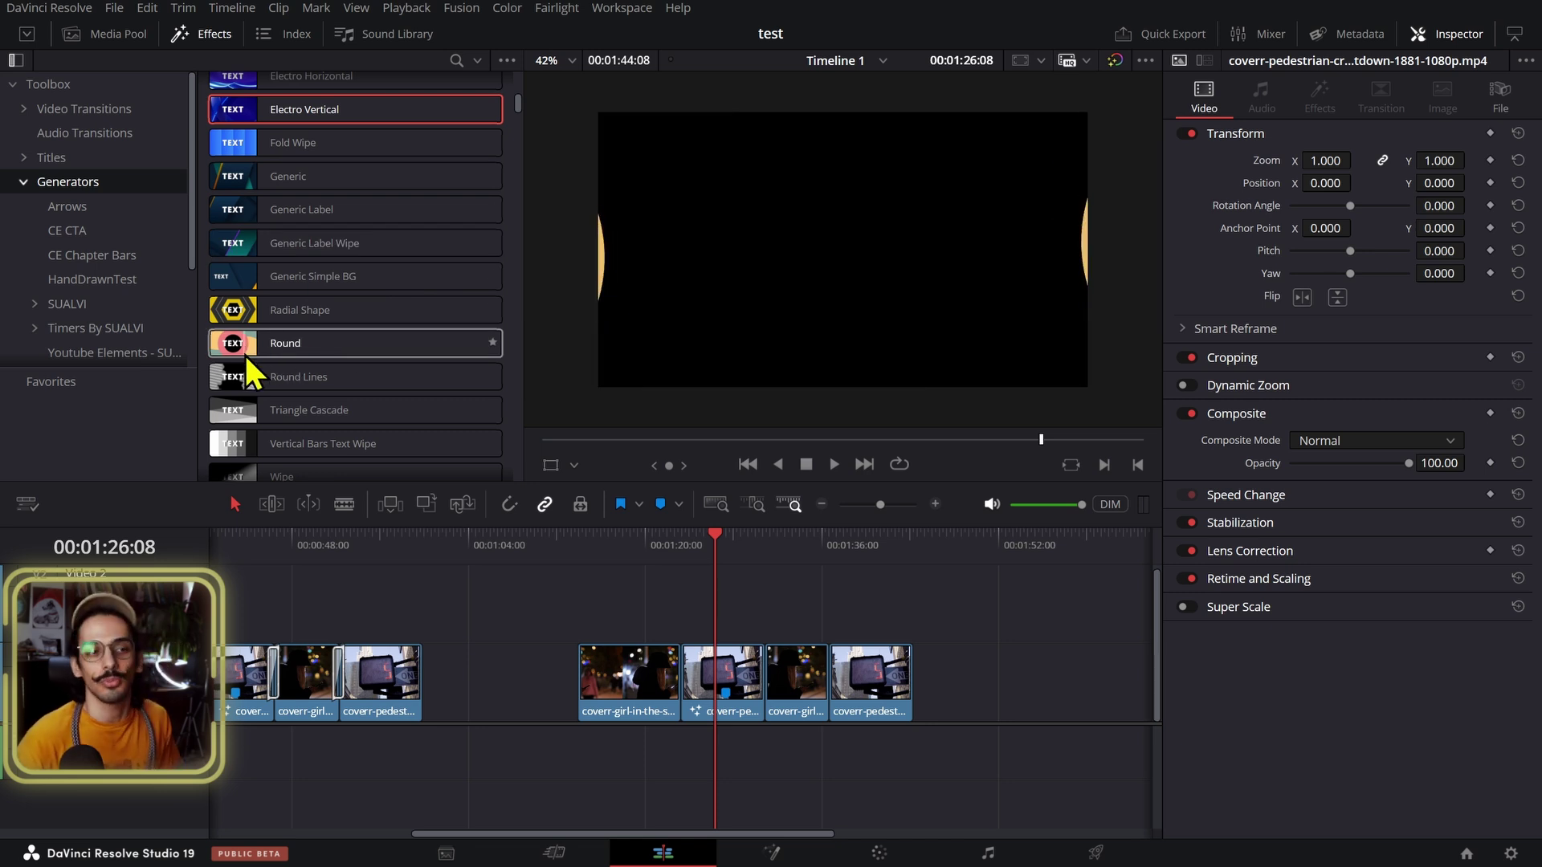
scroll(377, 347, down, 2)
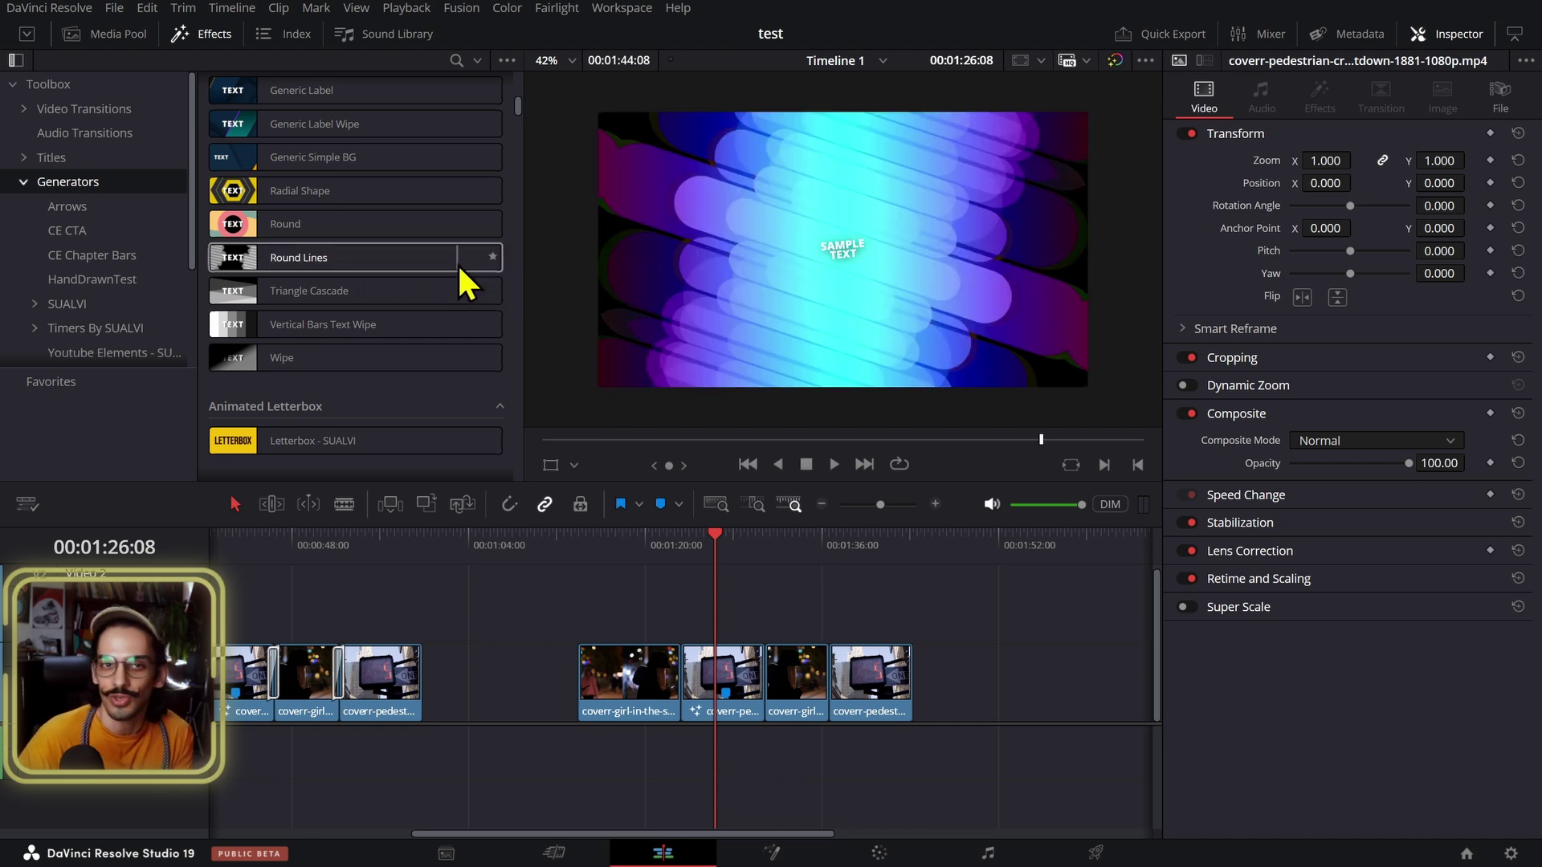
click(697, 544)
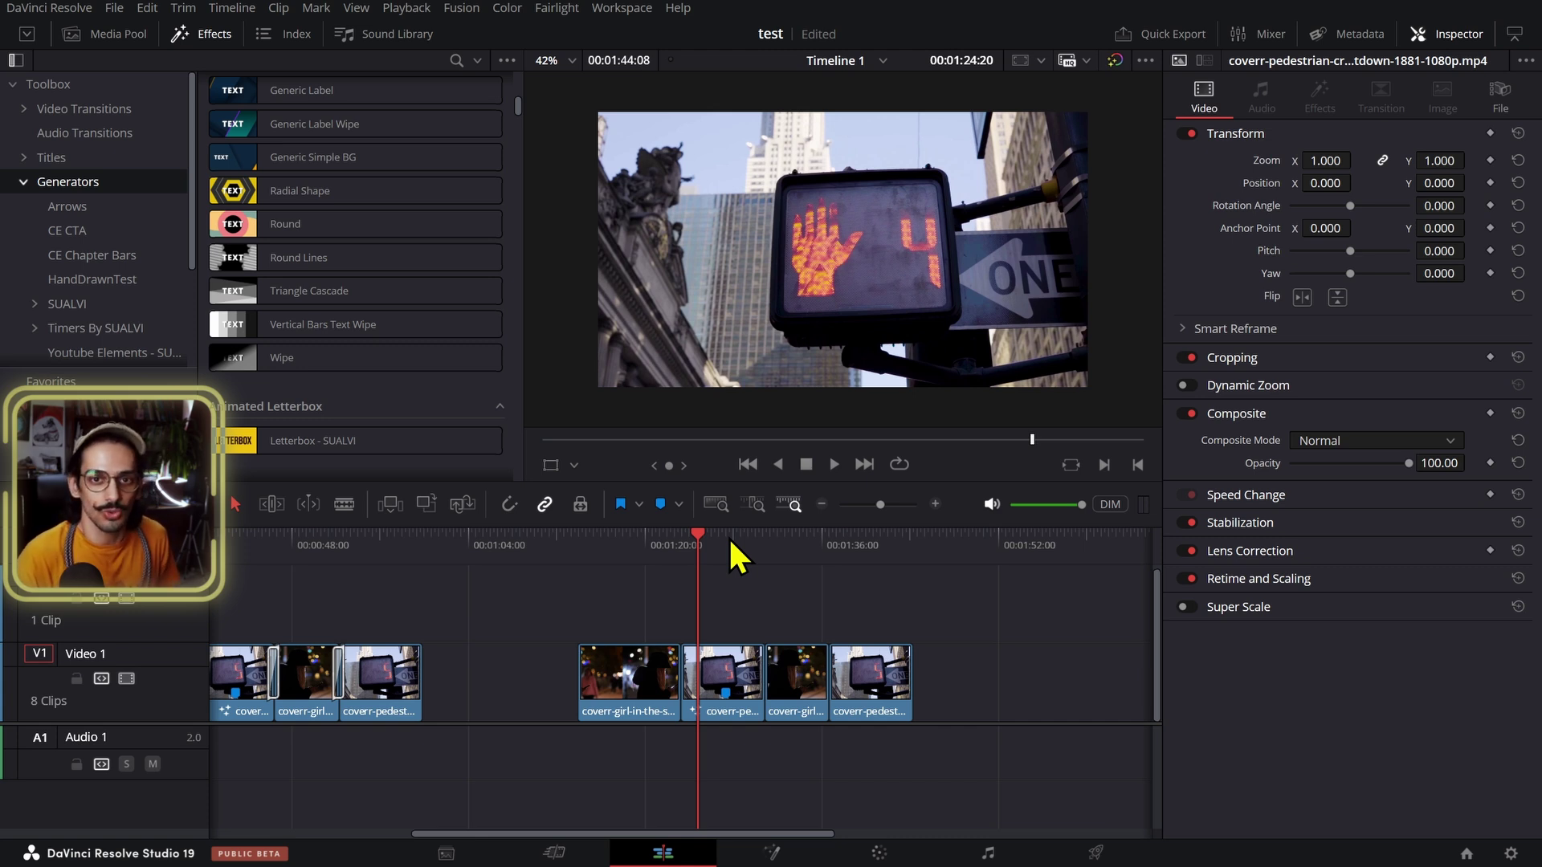
Step: On the Color page, compare Primaries with Color Slice, show RGB parade scopes, then return to Edit
click(899, 850)
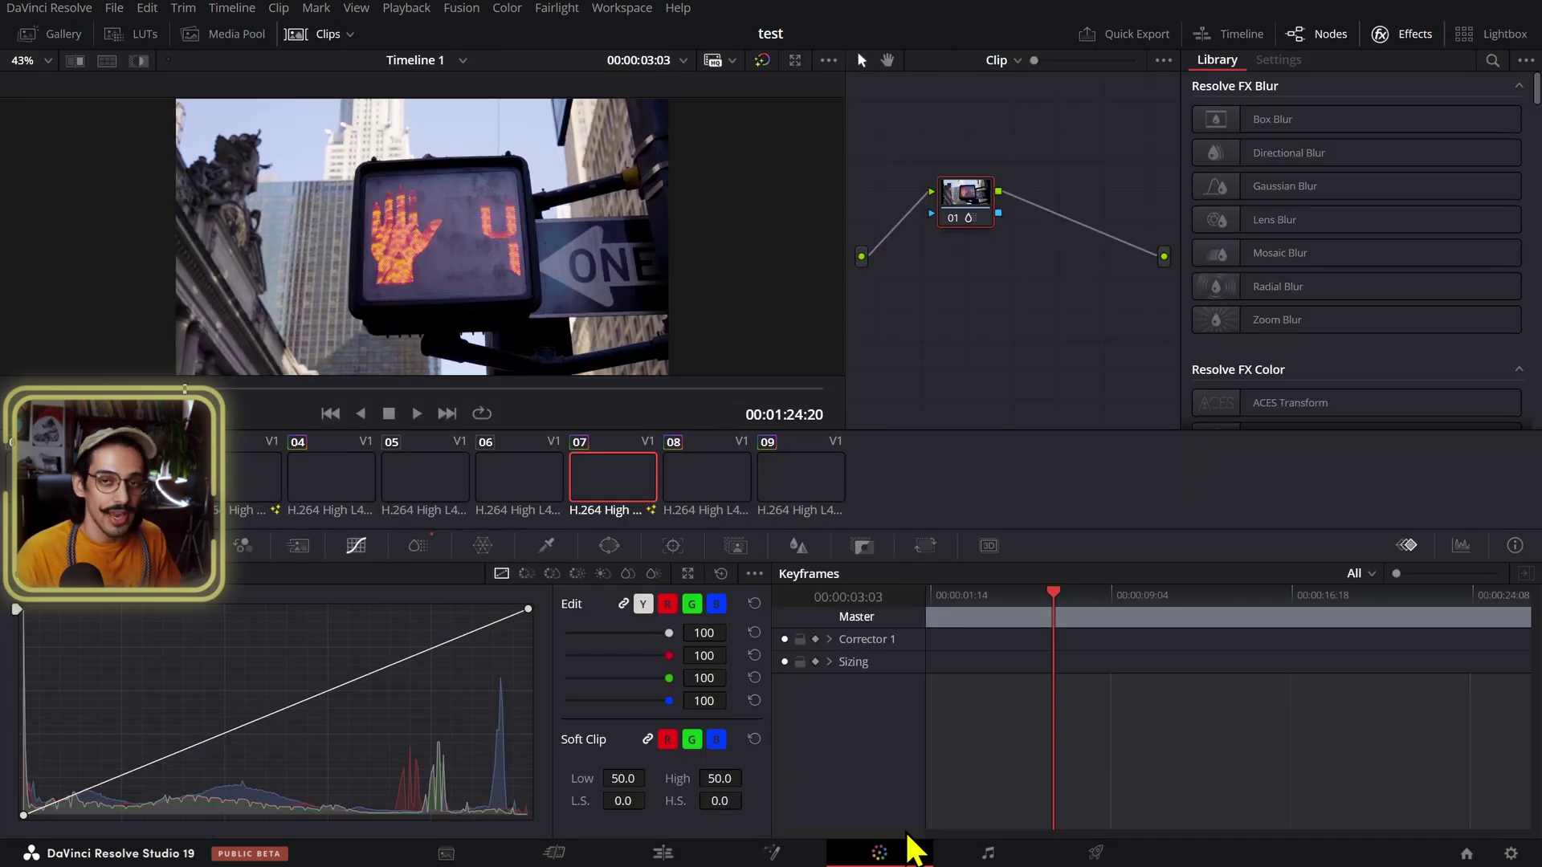
click(441, 553)
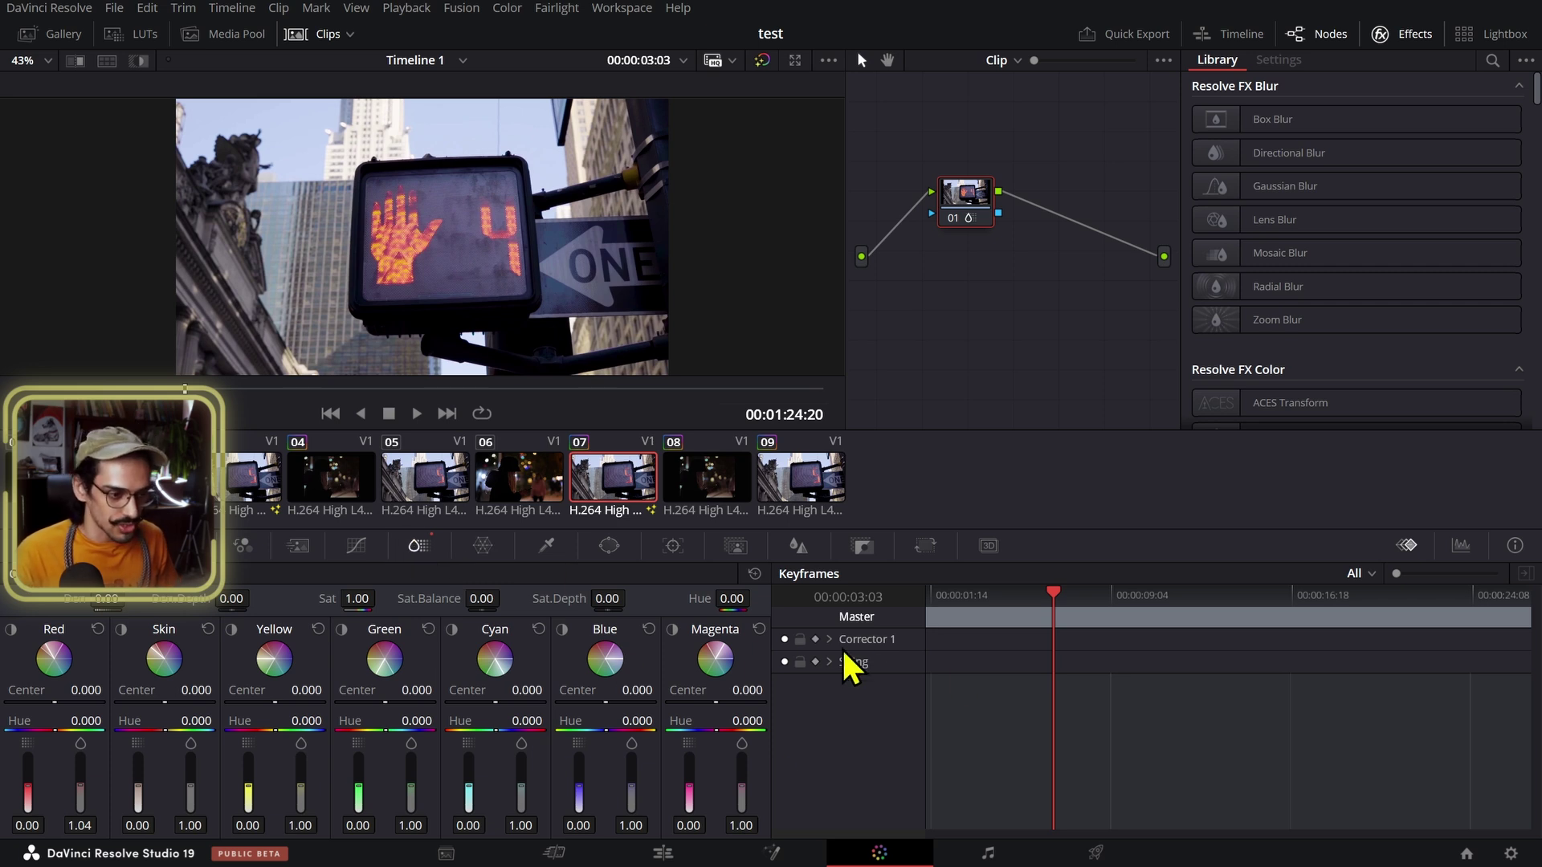
click(180, 545)
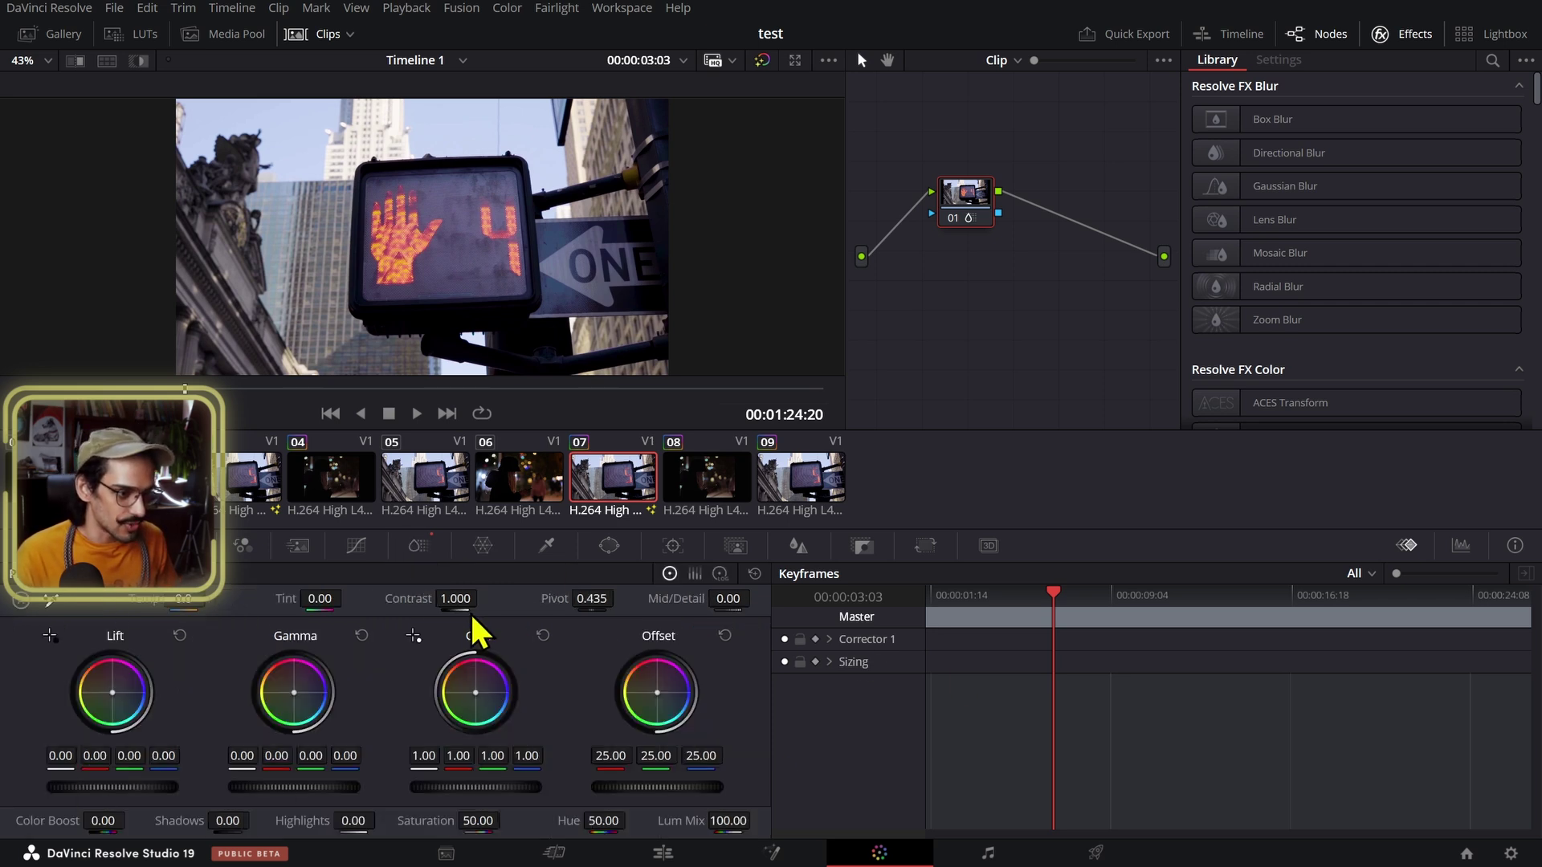
click(426, 548)
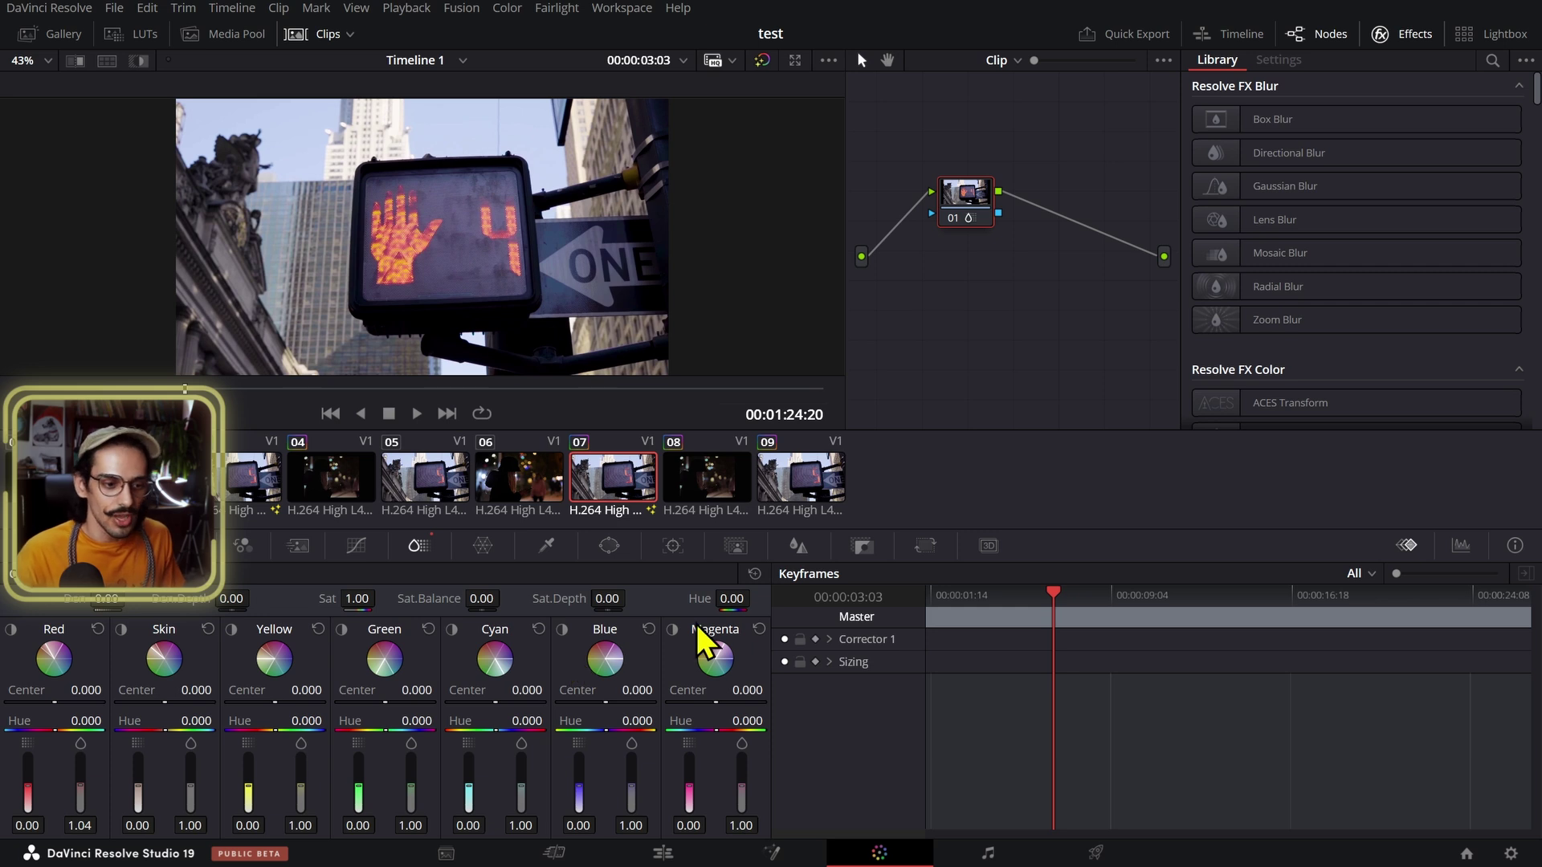
click(1460, 547)
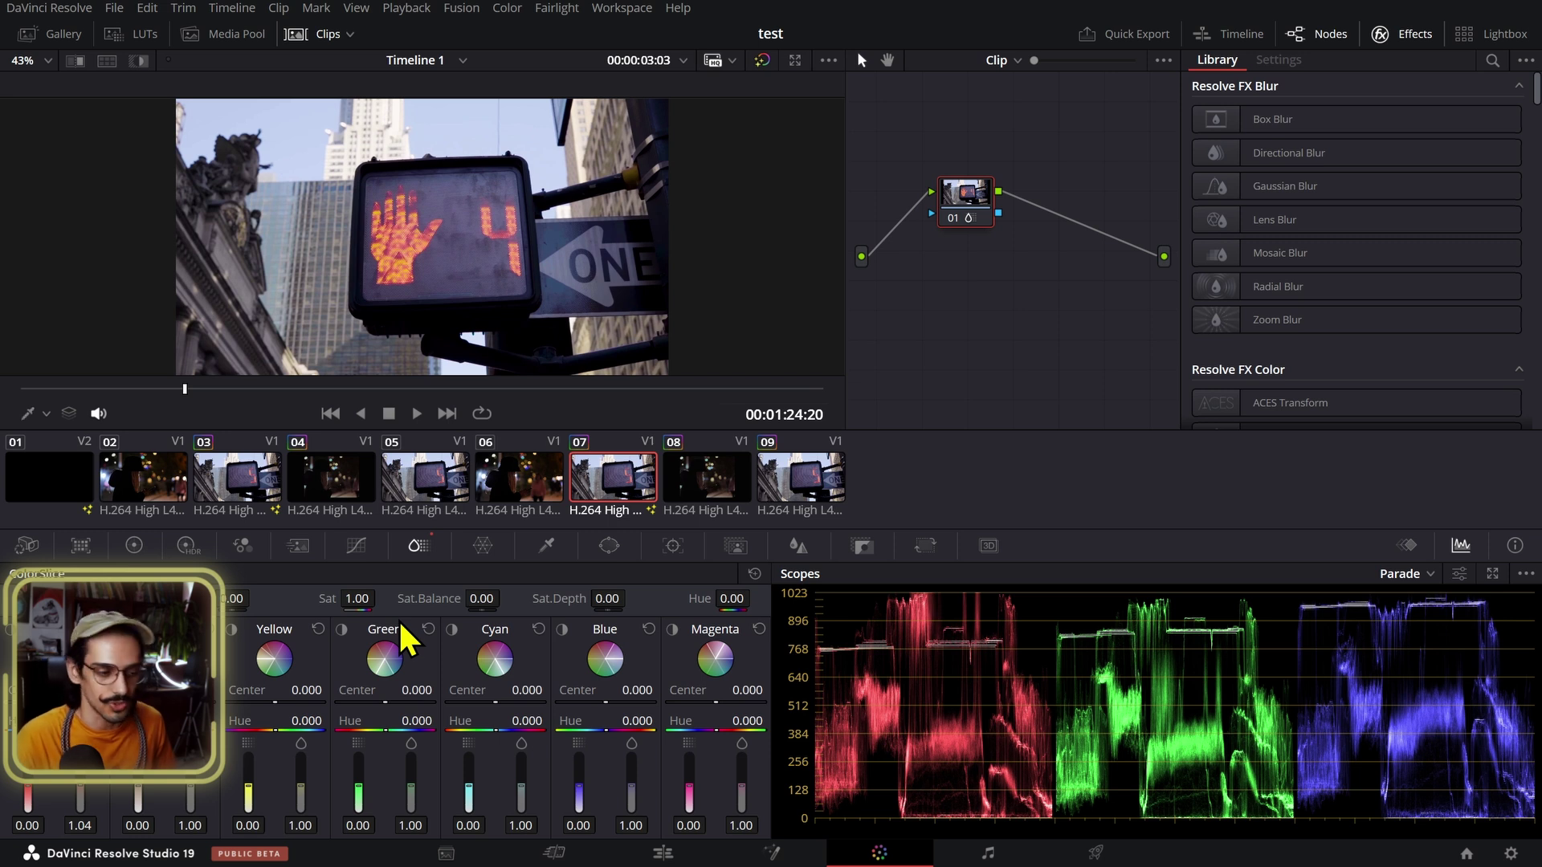
key(shift+4)
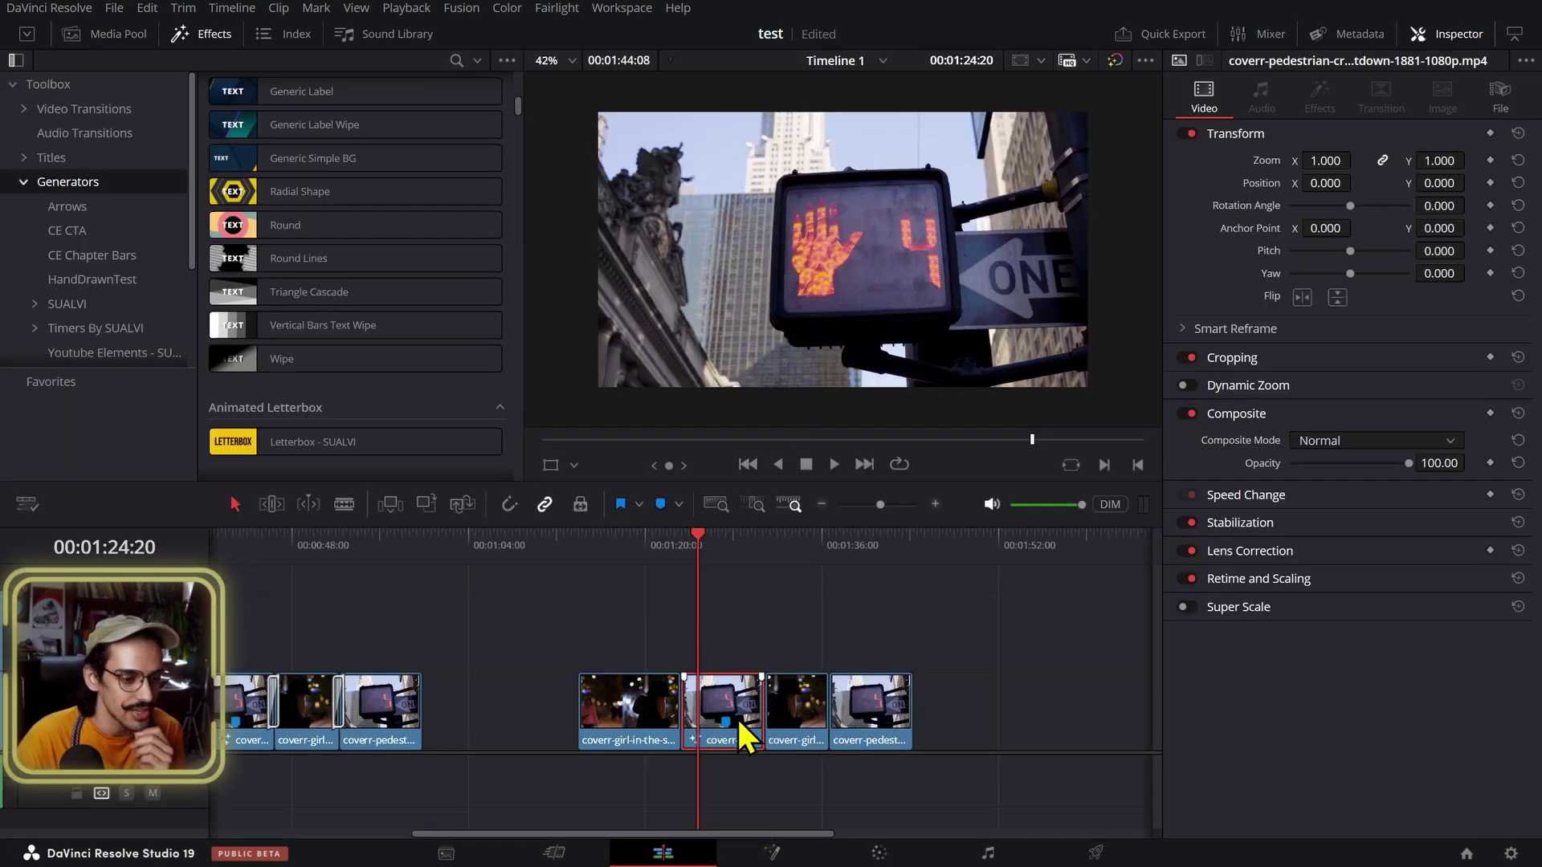
Step: Search Open FX for 'fil', apply Film Look Creator to the night street clip, and view it on Color
scroll(103, 121, down, 3)
click(108, 270)
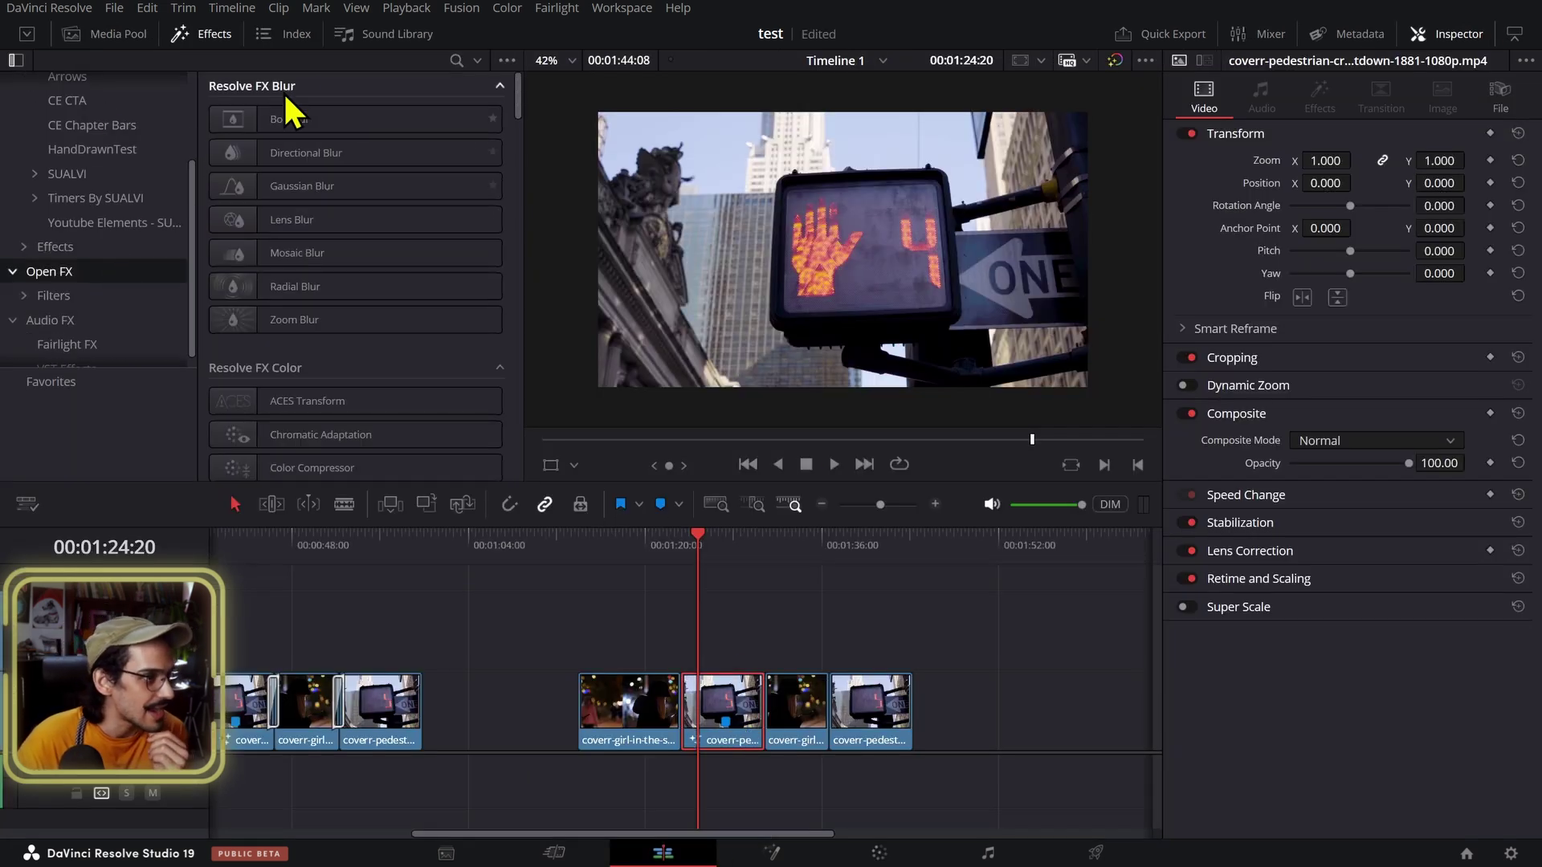
click(454, 59)
text(fil)
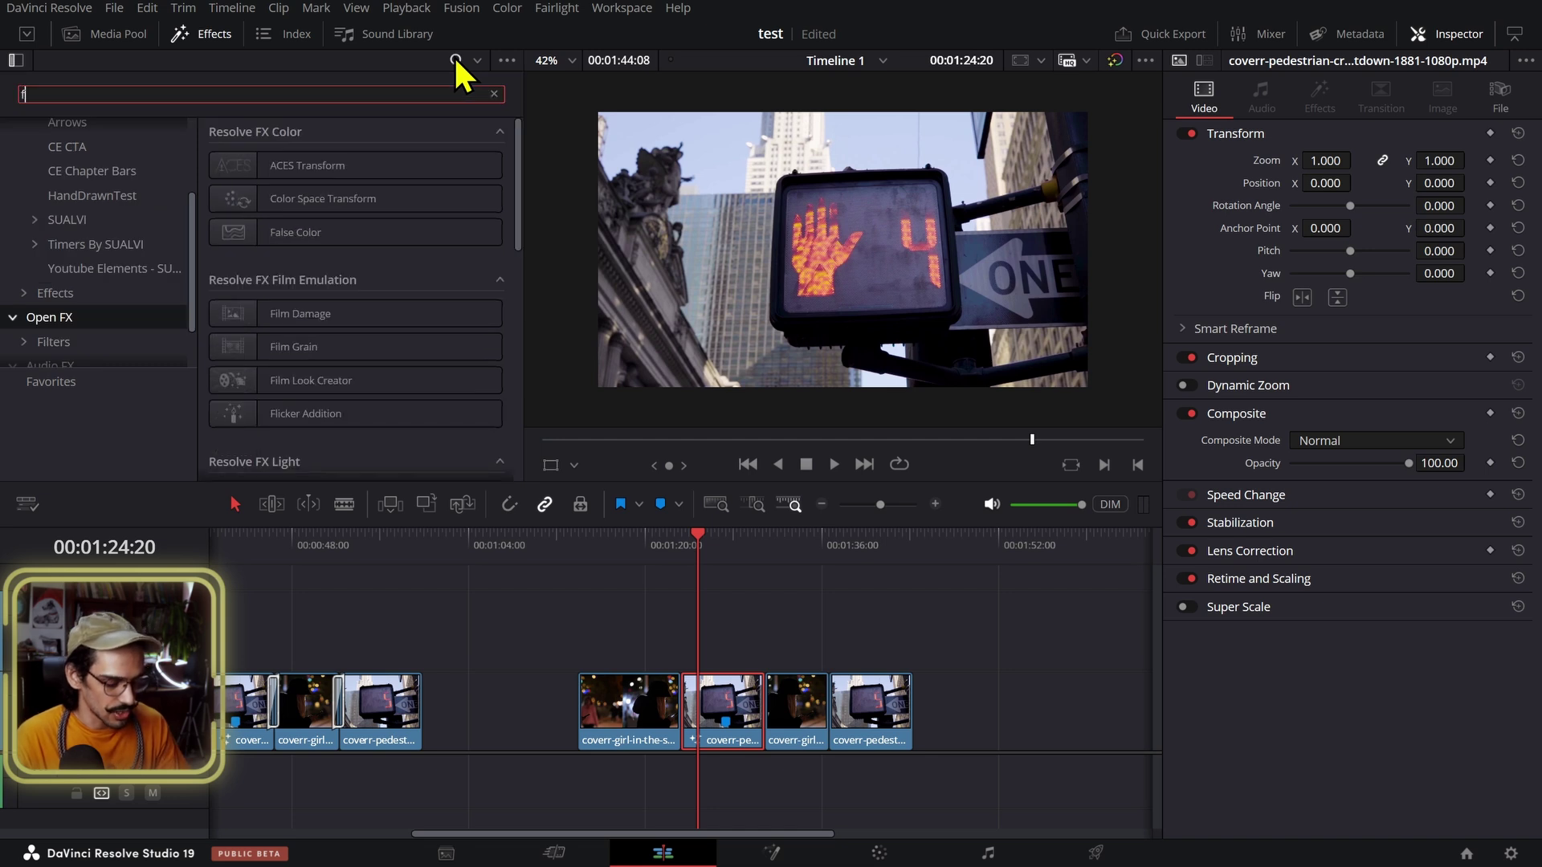
click(779, 542)
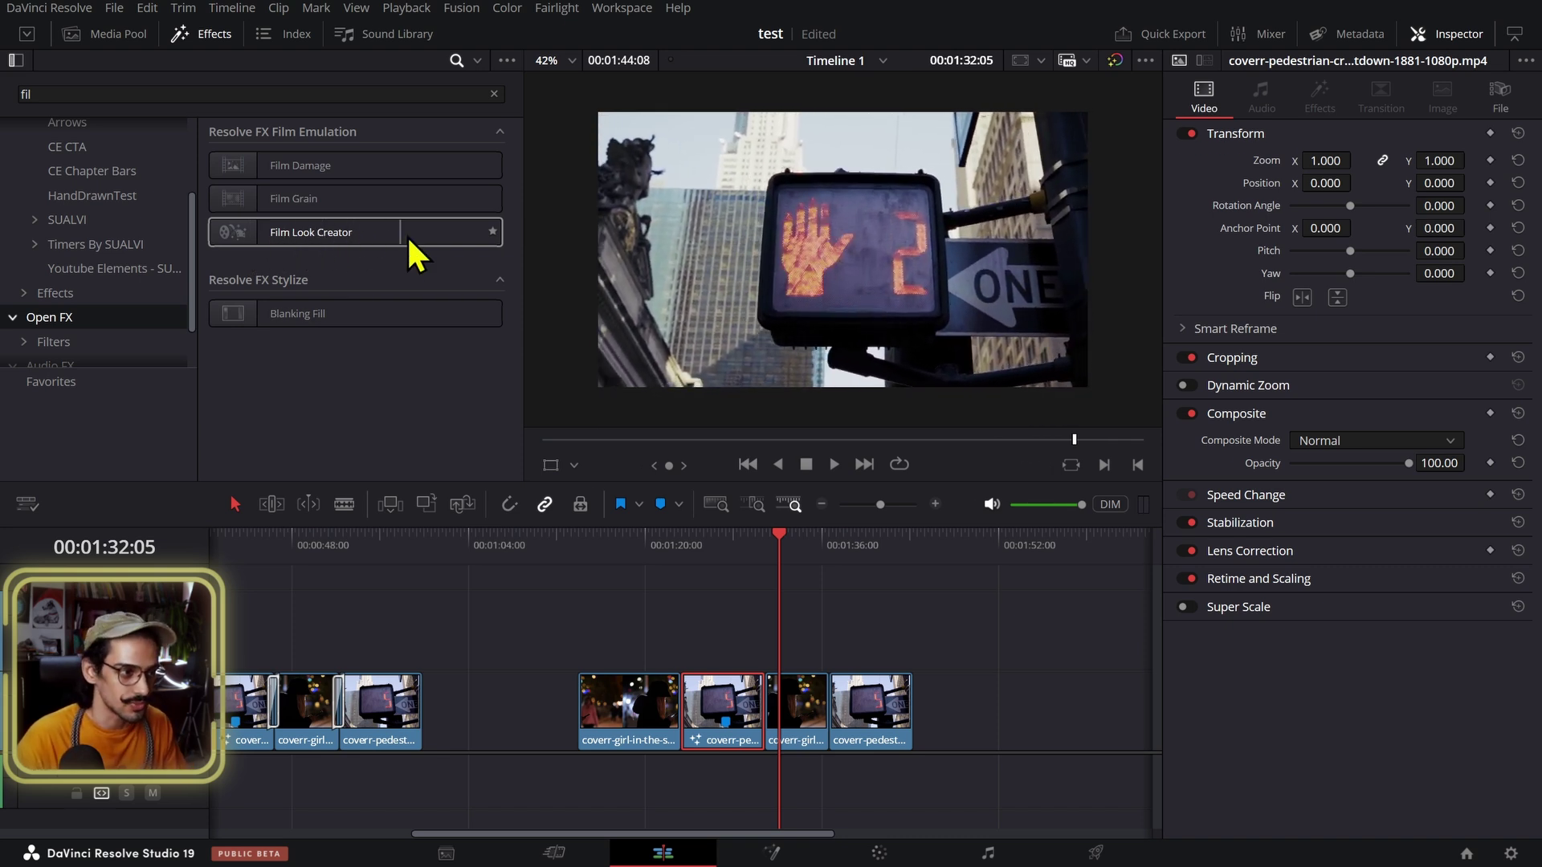
click(788, 699)
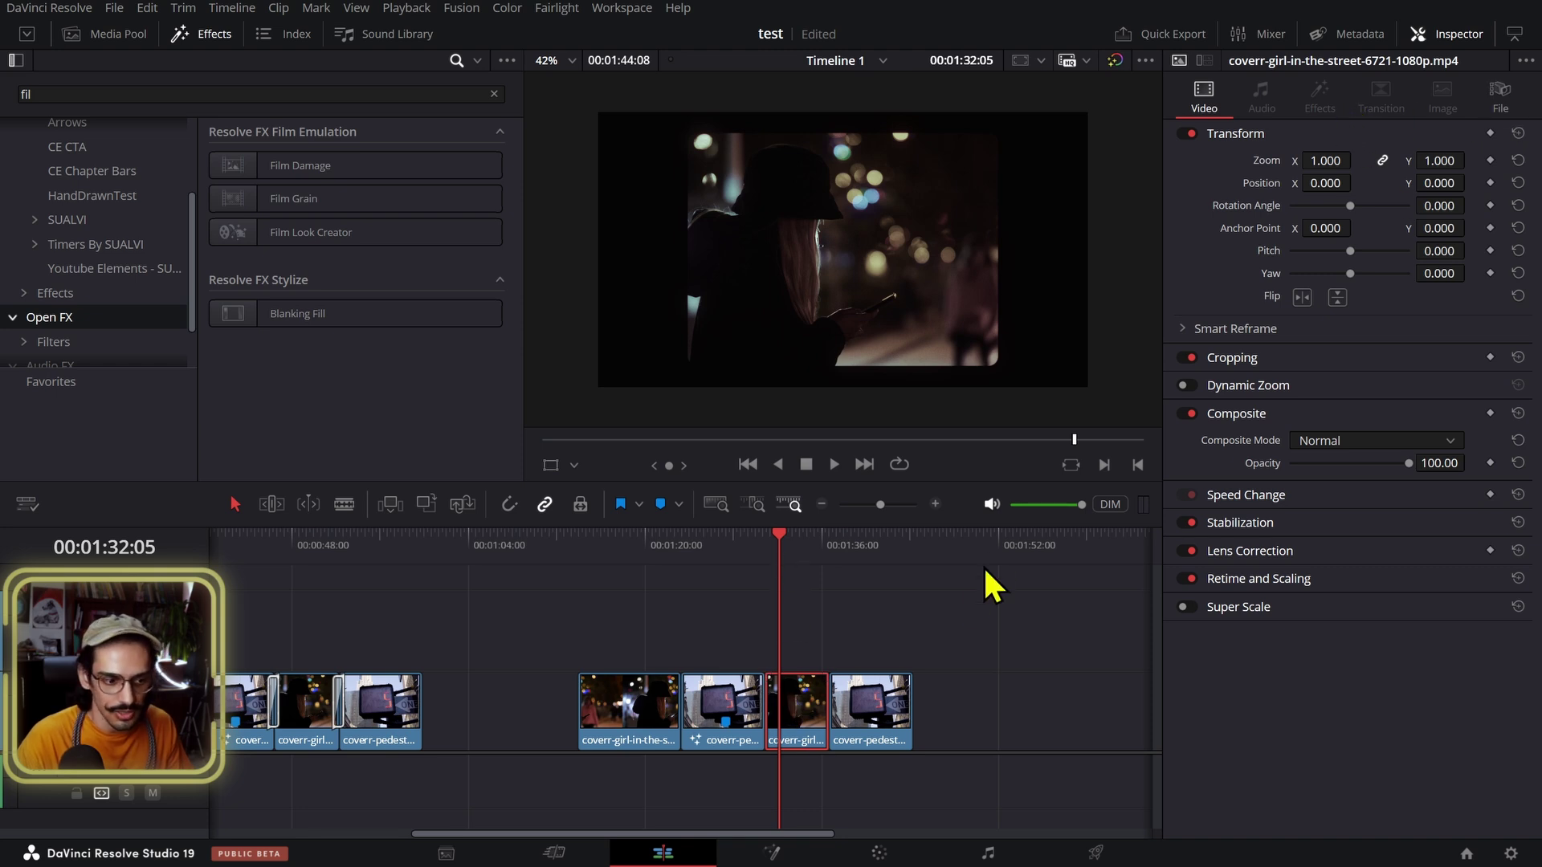
click(875, 854)
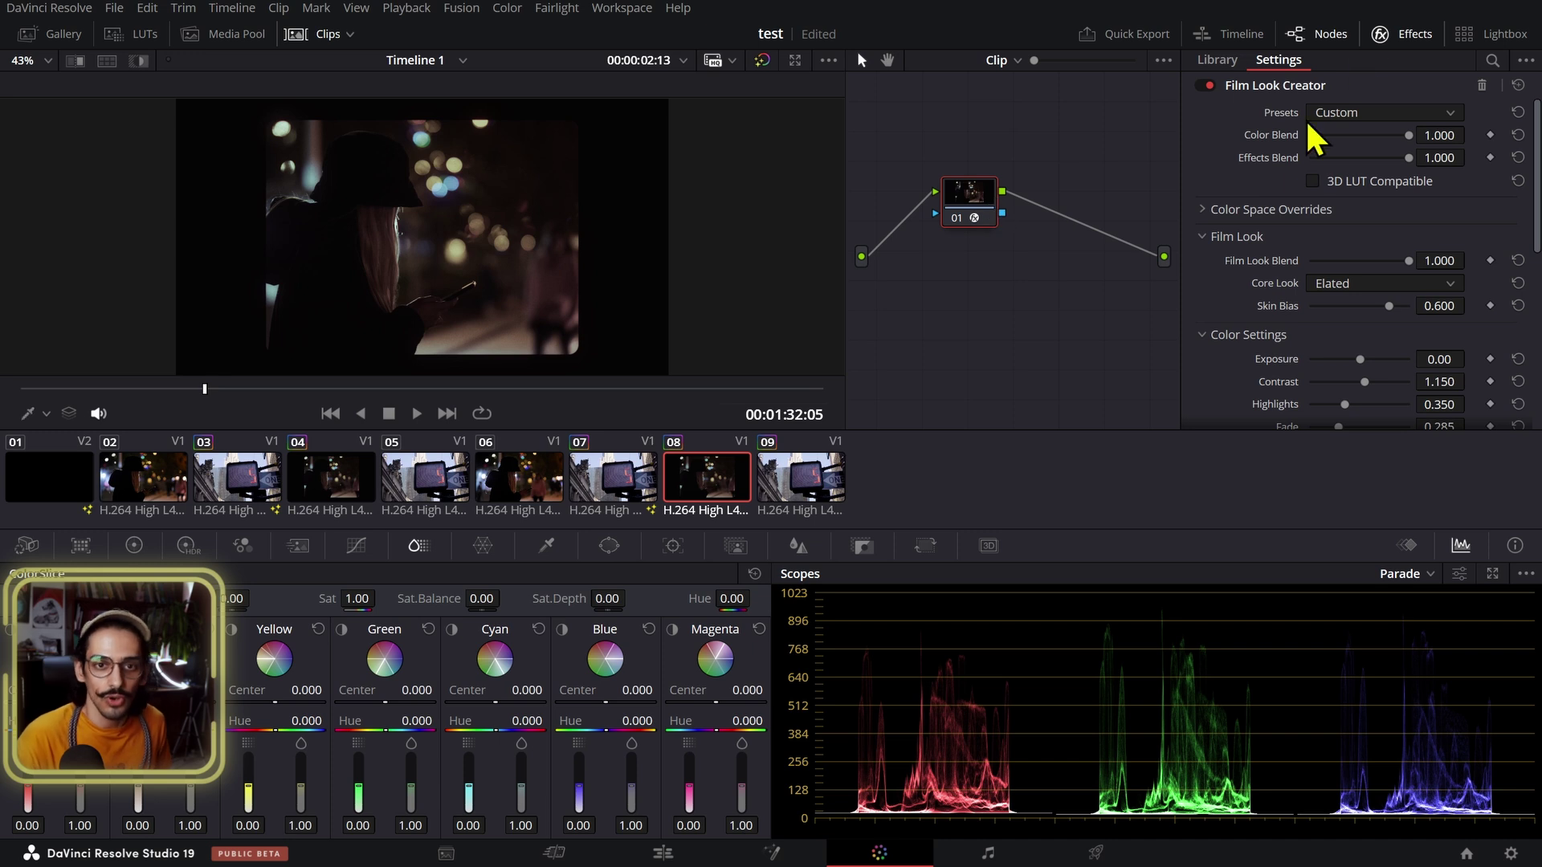
Step: Lower the Film Look Blend to about 0.661 and raise the Contrast
scroll(654, 354, down, 2)
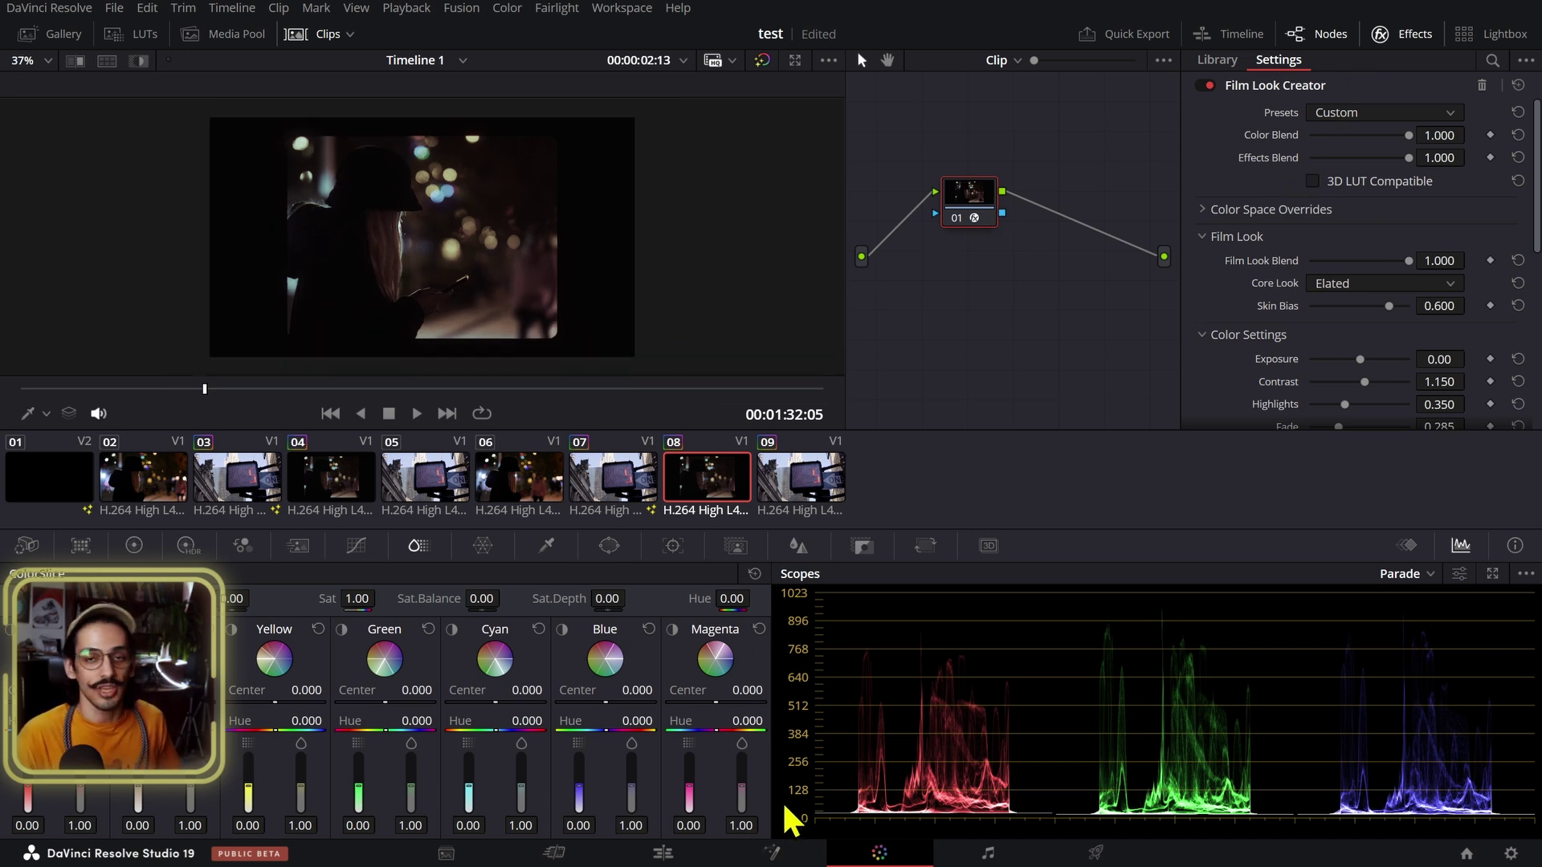
click(689, 861)
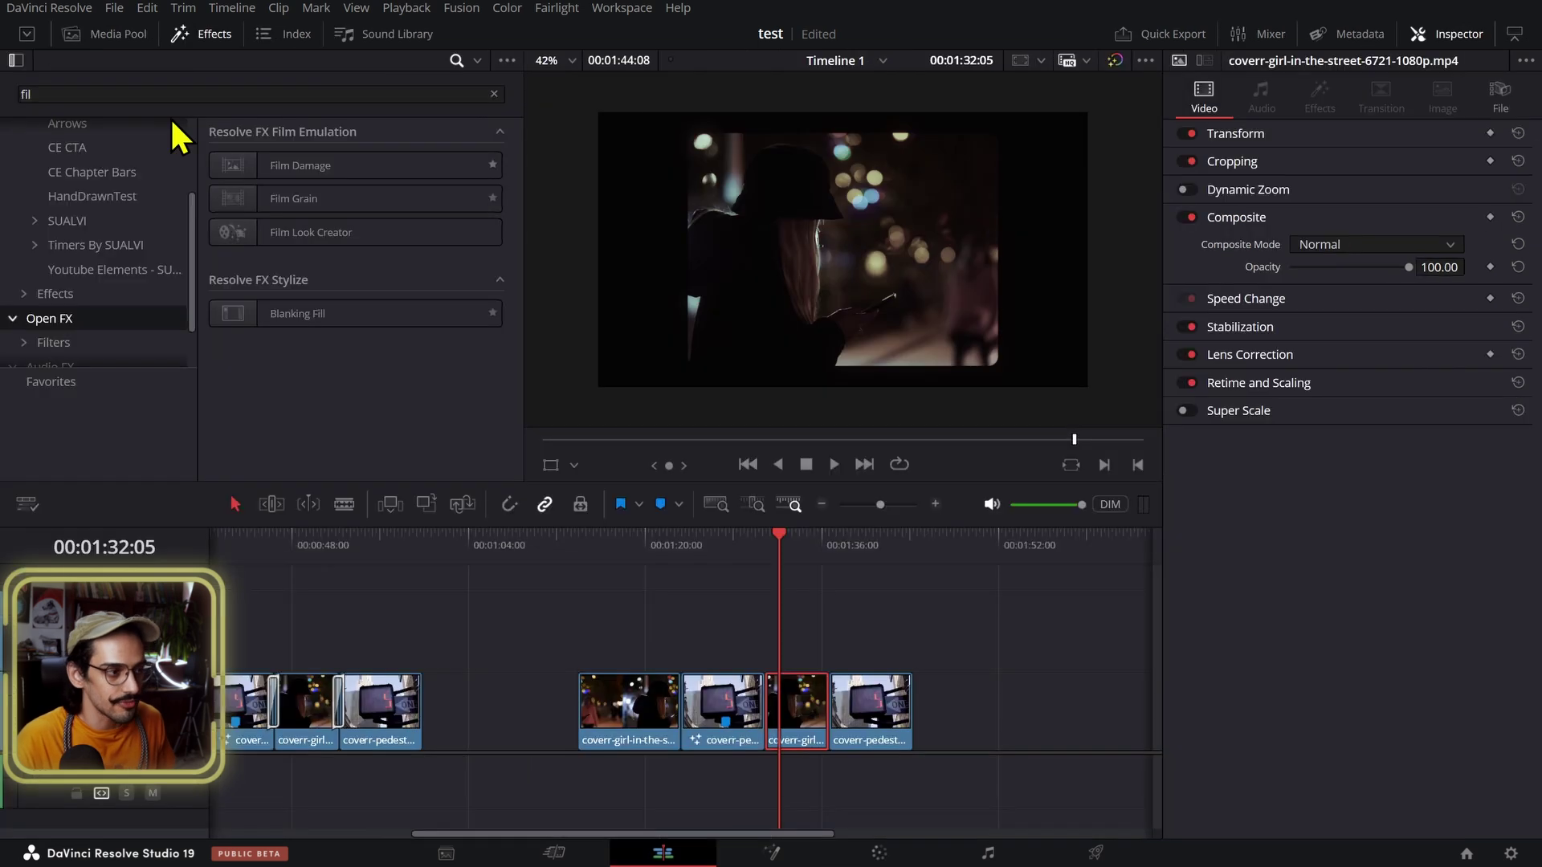
click(876, 856)
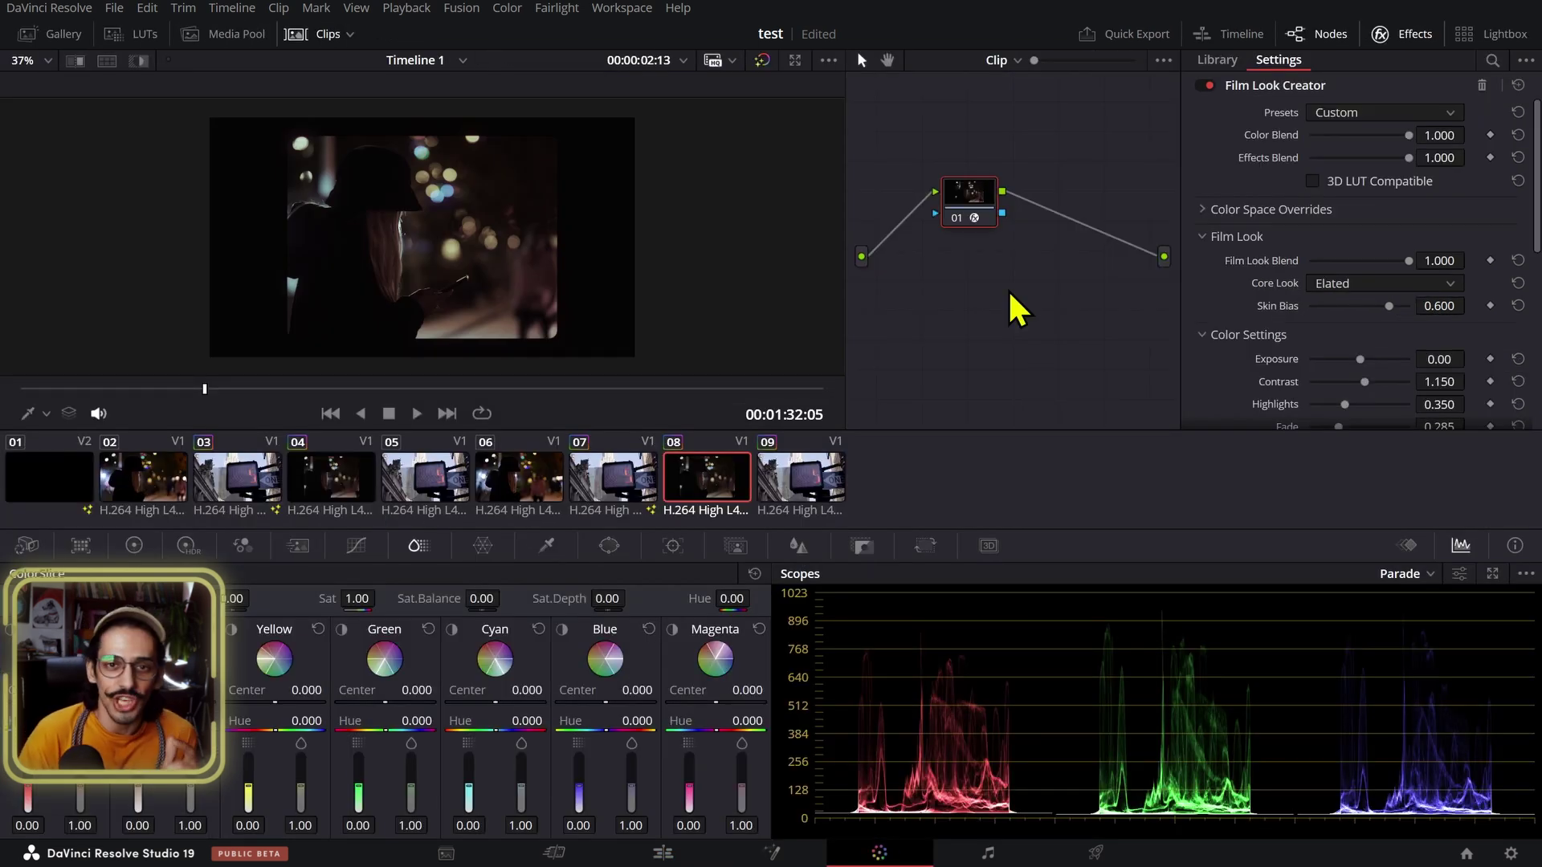
scroll(1429, 310, down, 3)
scroll(1413, 289, up, 3)
scroll(1354, 132, down, 2)
scroll(1357, 135, up, 2)
scroll(1360, 137, down, 2)
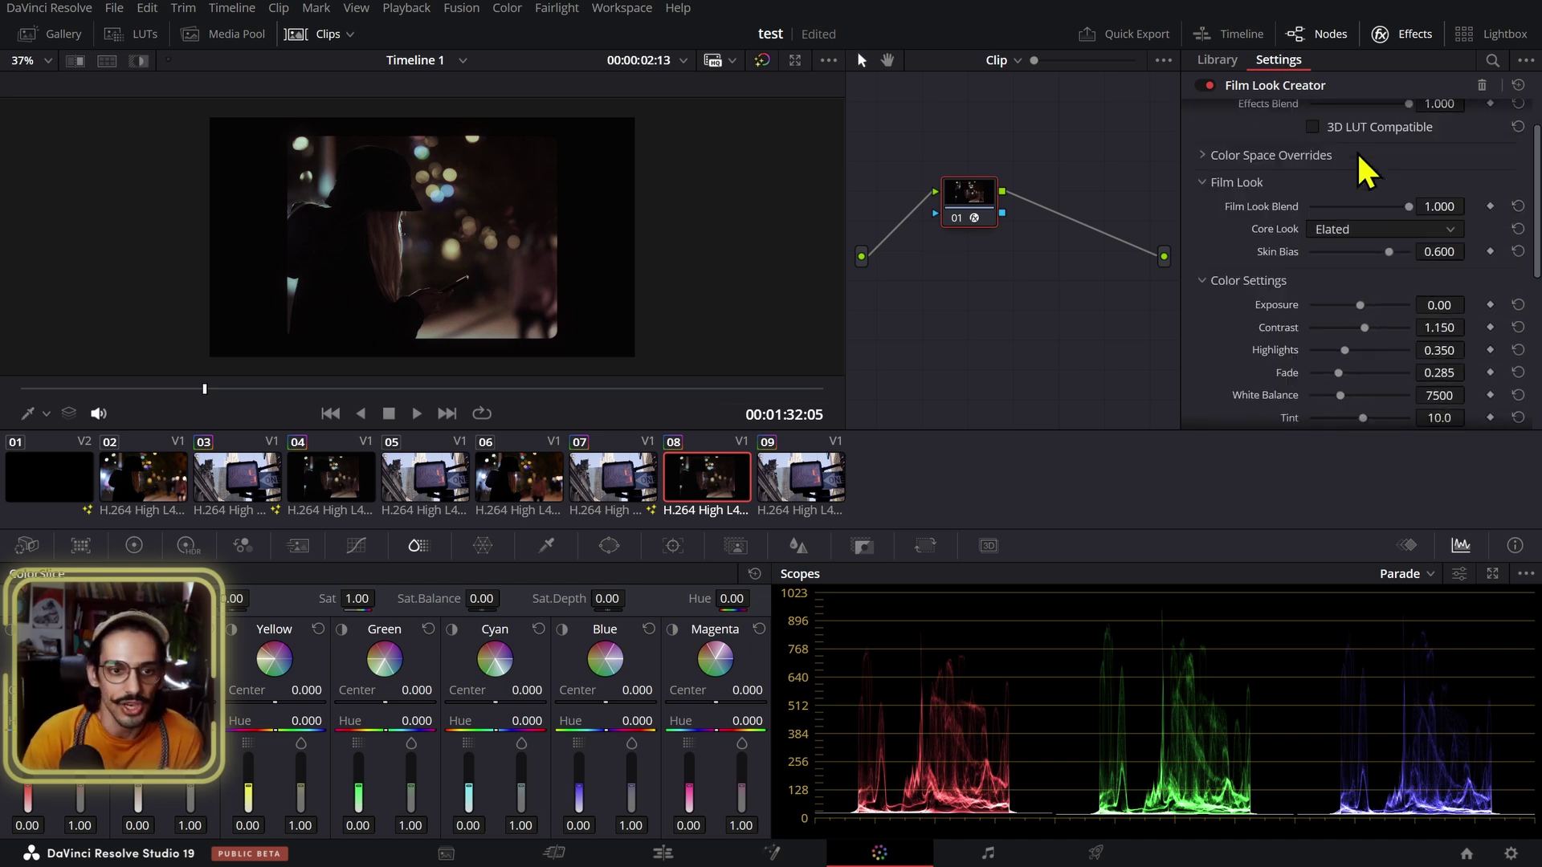
scroll(1365, 208, down, 4)
scroll(1363, 207, up, 3)
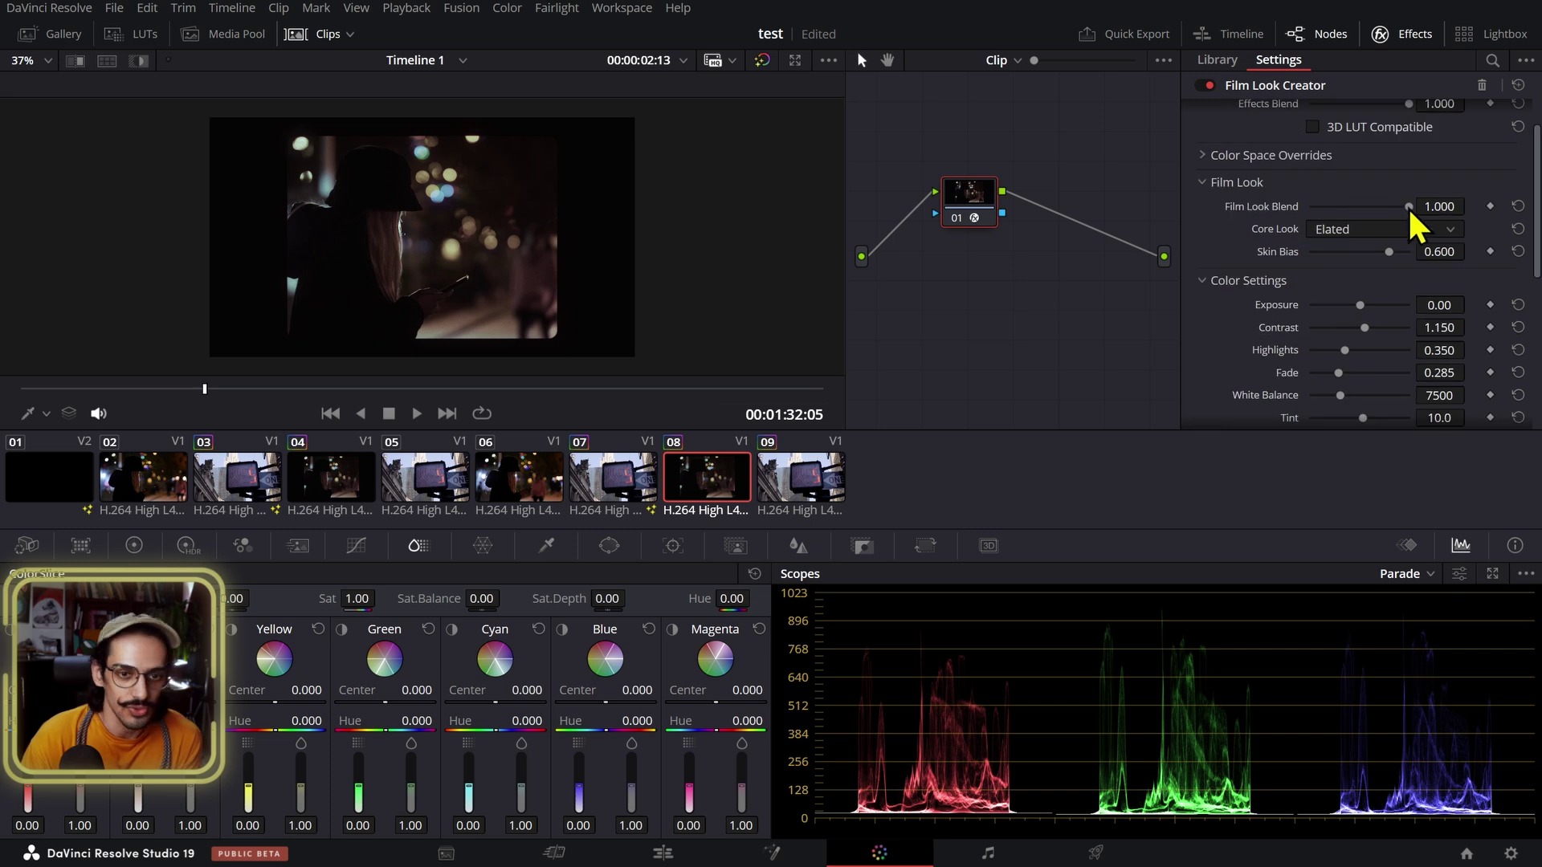
drag(1402, 207, 1375, 206)
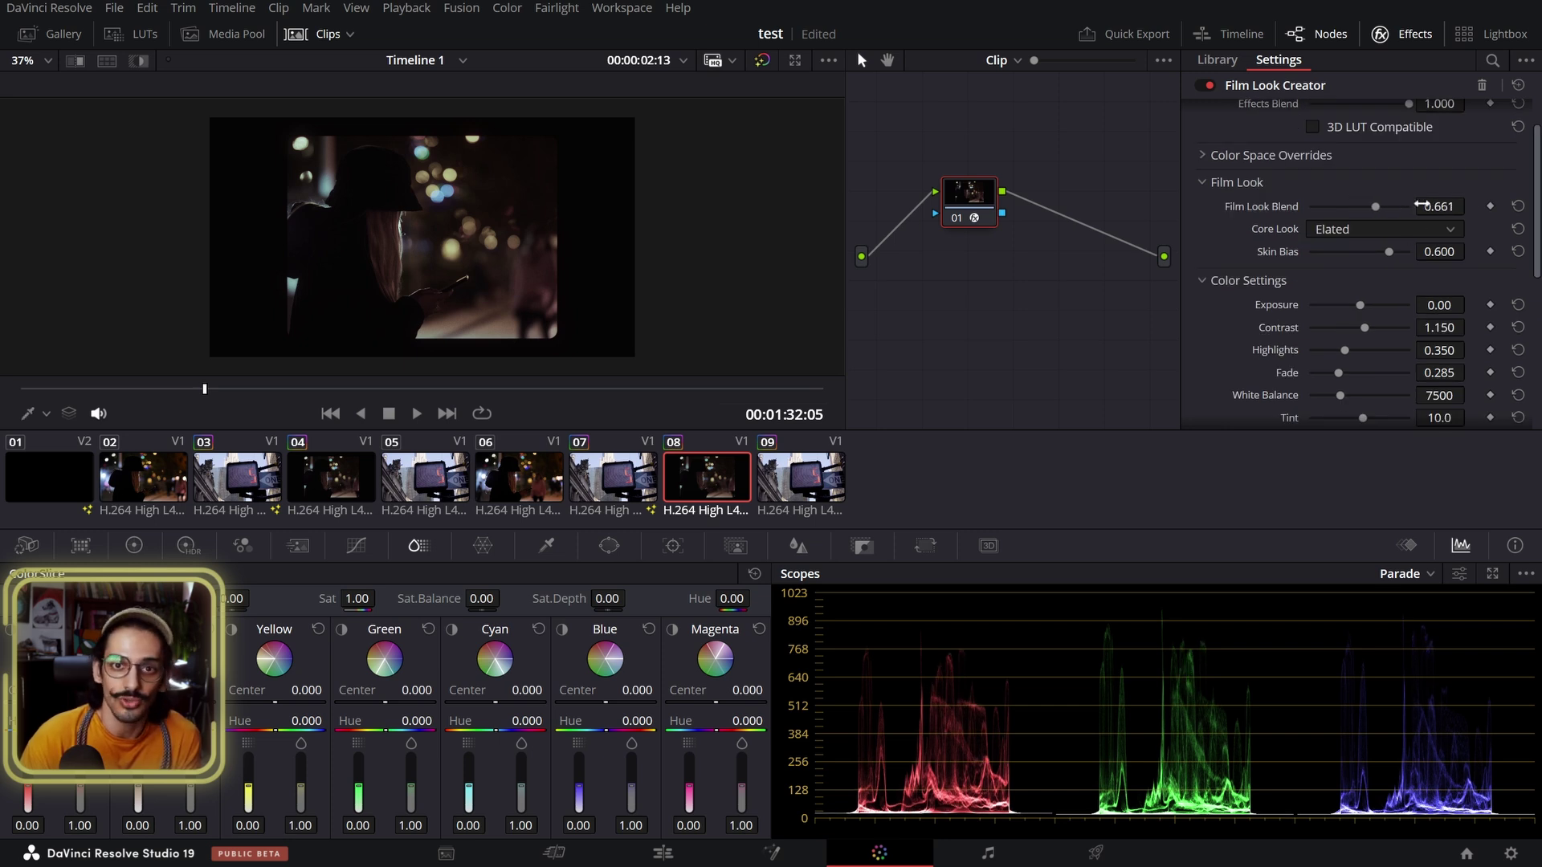
scroll(1430, 273, down, 2)
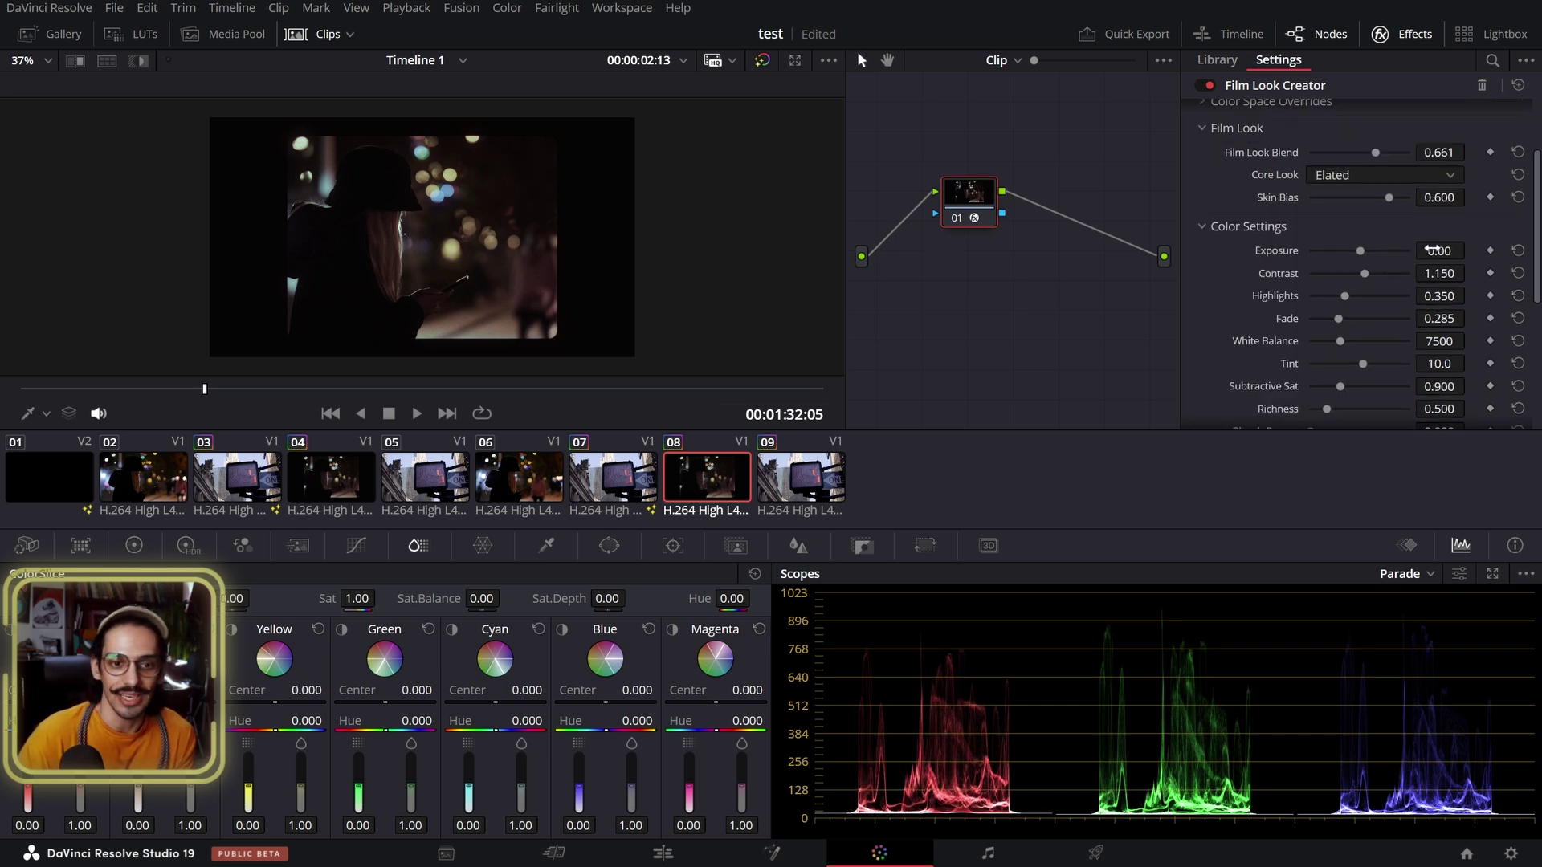
drag(1440, 273, 1474, 272)
Step: Expand Vignette, Split Tone and Bloom, reducing Bloom to 0.913 amount and 84.7 radius
scroll(1421, 245, down, 6)
click(1220, 326)
scroll(1222, 330, down, 4)
click(1209, 190)
scroll(1216, 281, down, 5)
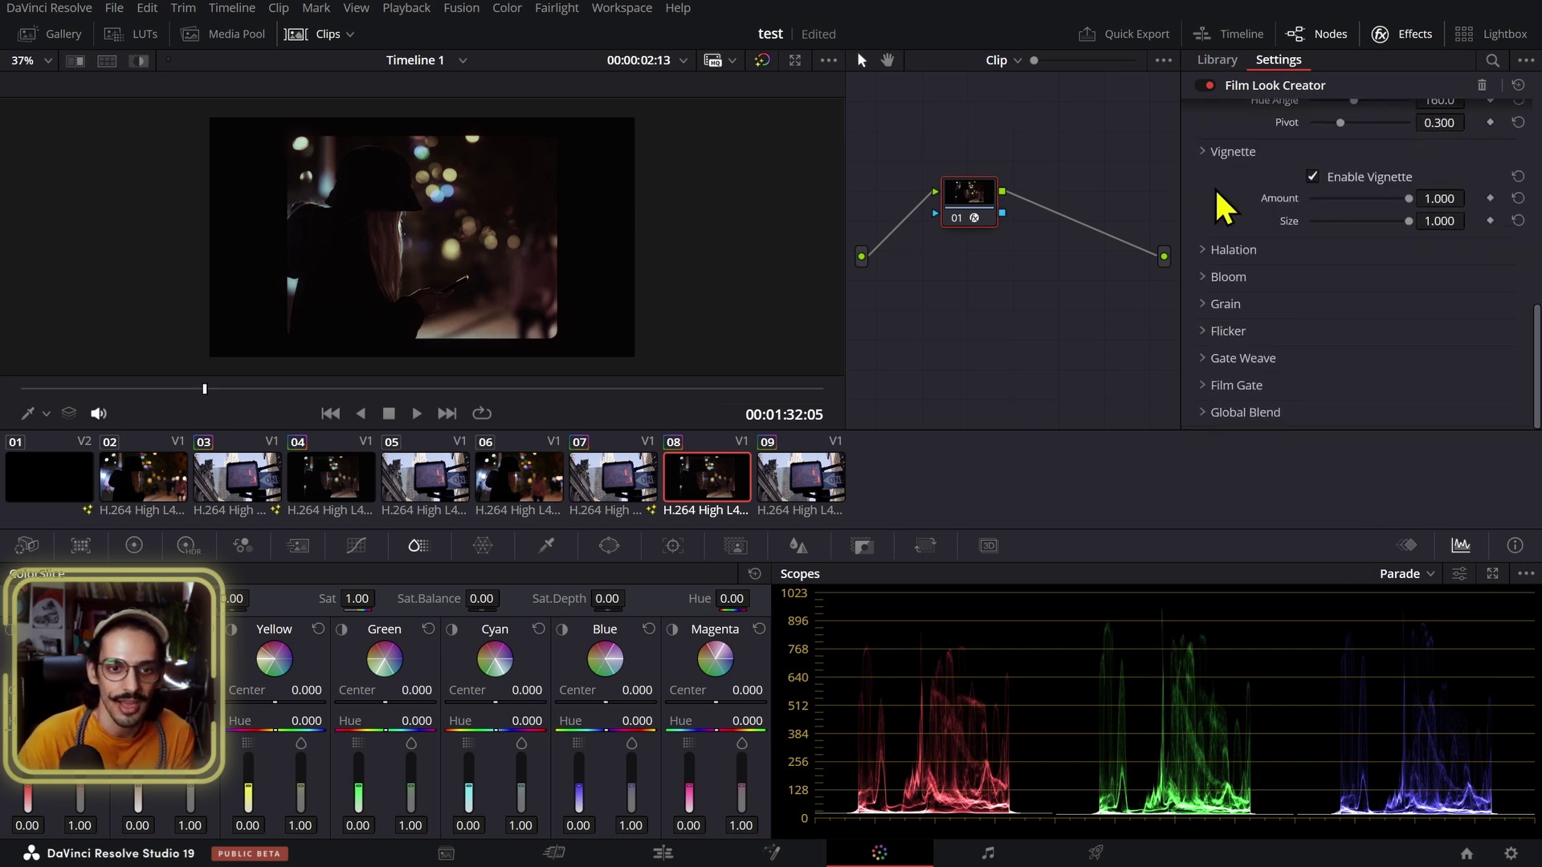
click(1215, 281)
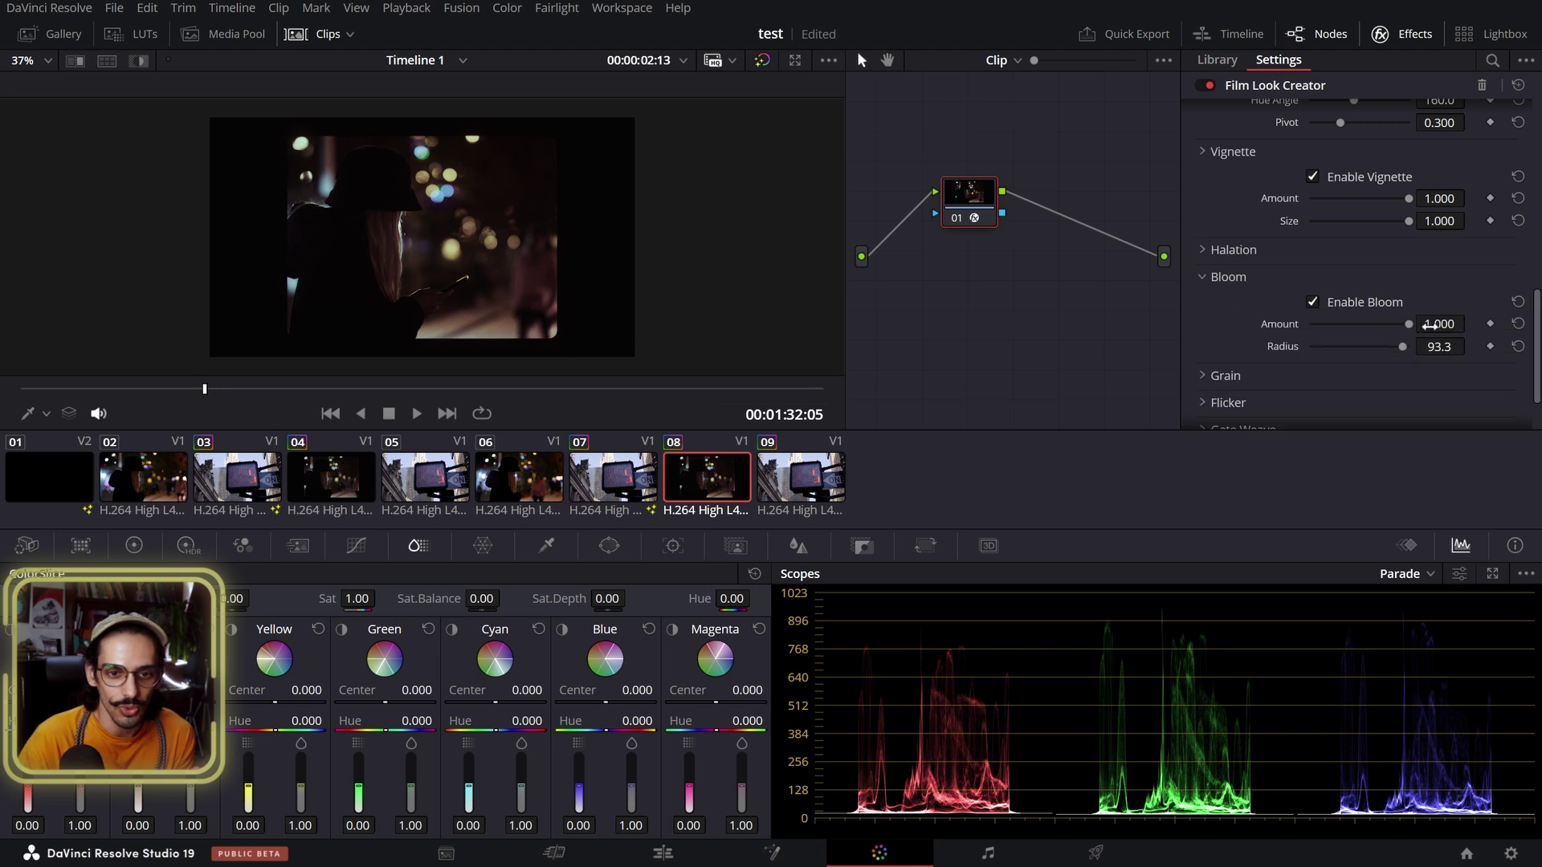
drag(1440, 324, 1418, 323)
drag(1440, 346, 1436, 341)
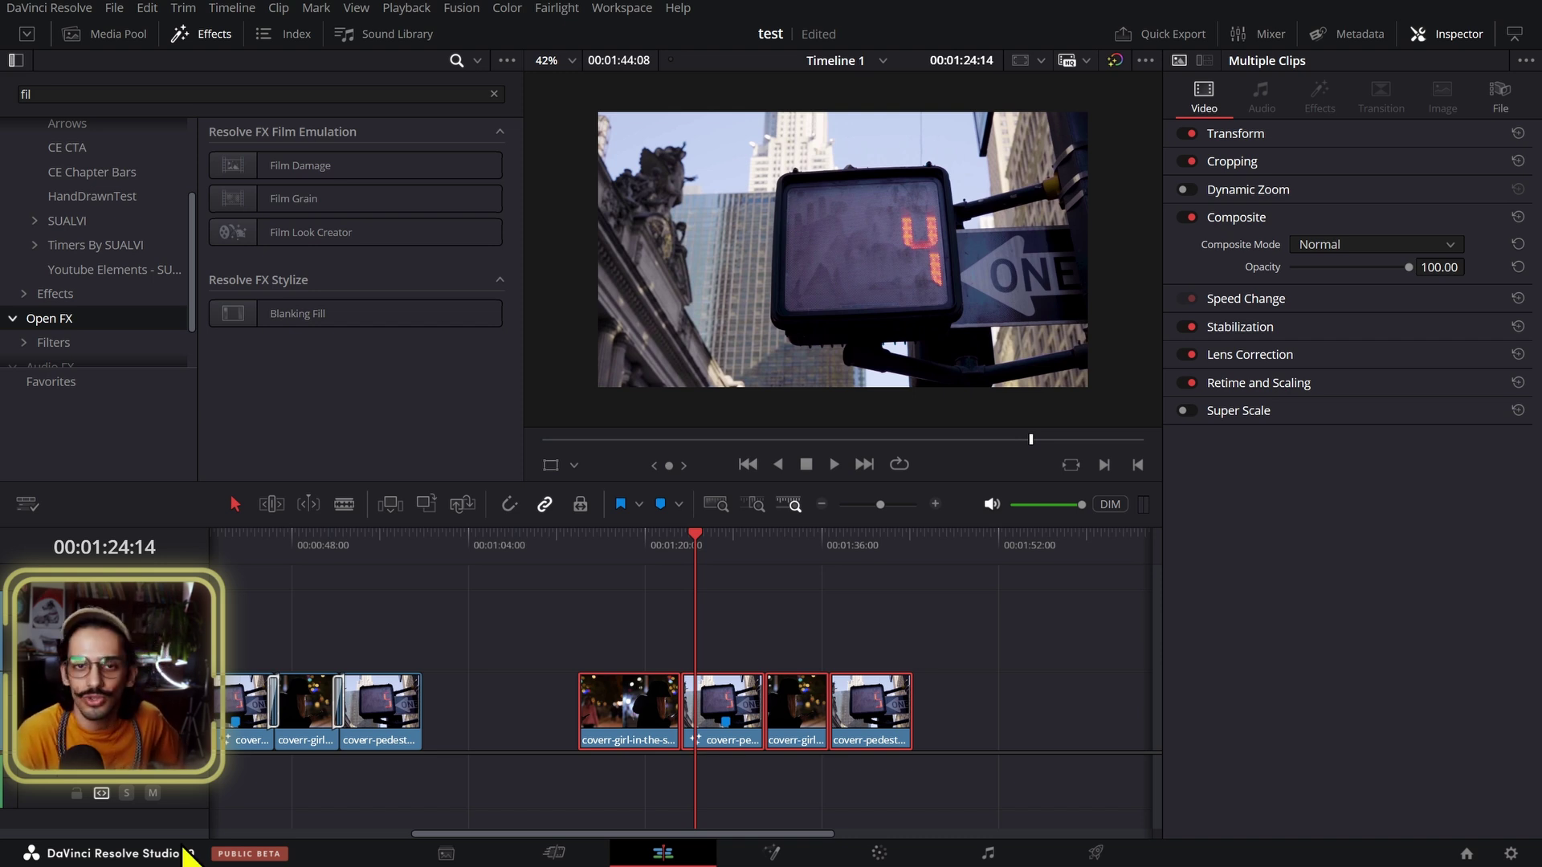
Step: On the Cut page, move the playhead to 01:25:15 and select the last clips
click(554, 853)
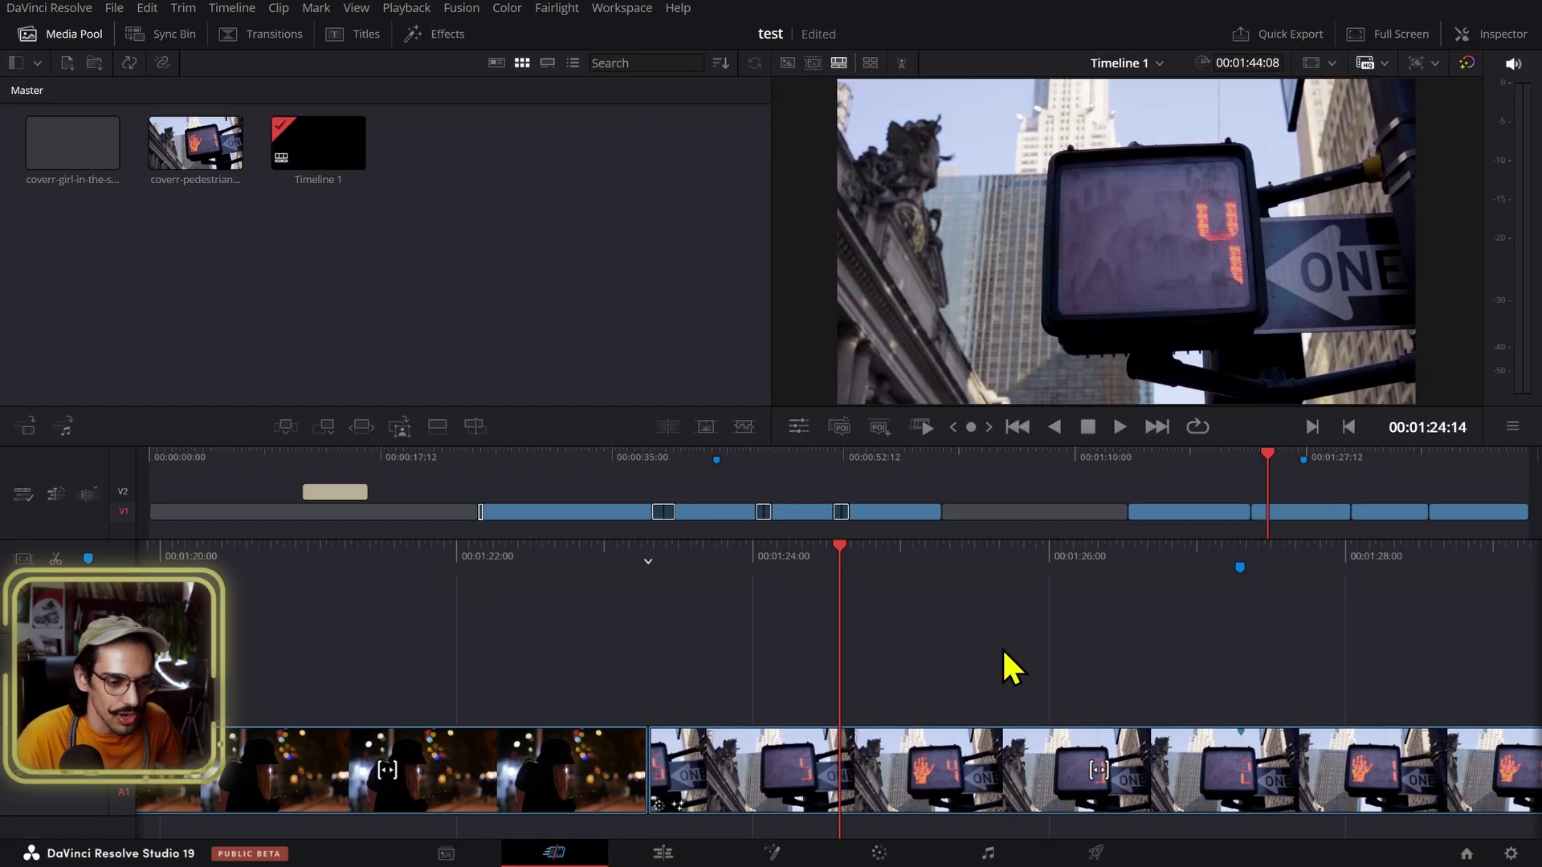
click(993, 655)
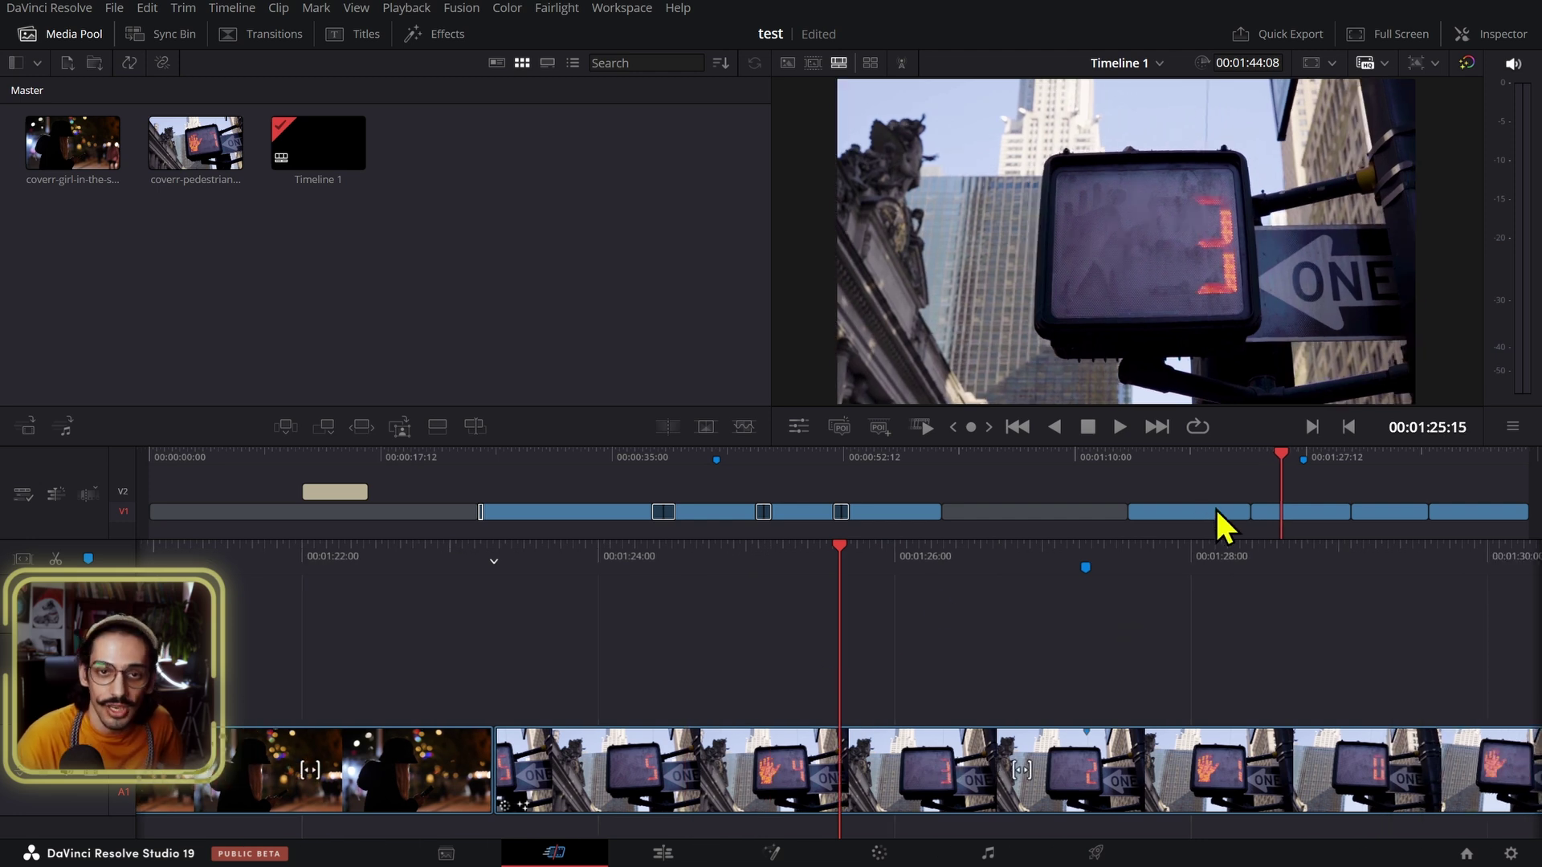
drag(1217, 522, 1529, 570)
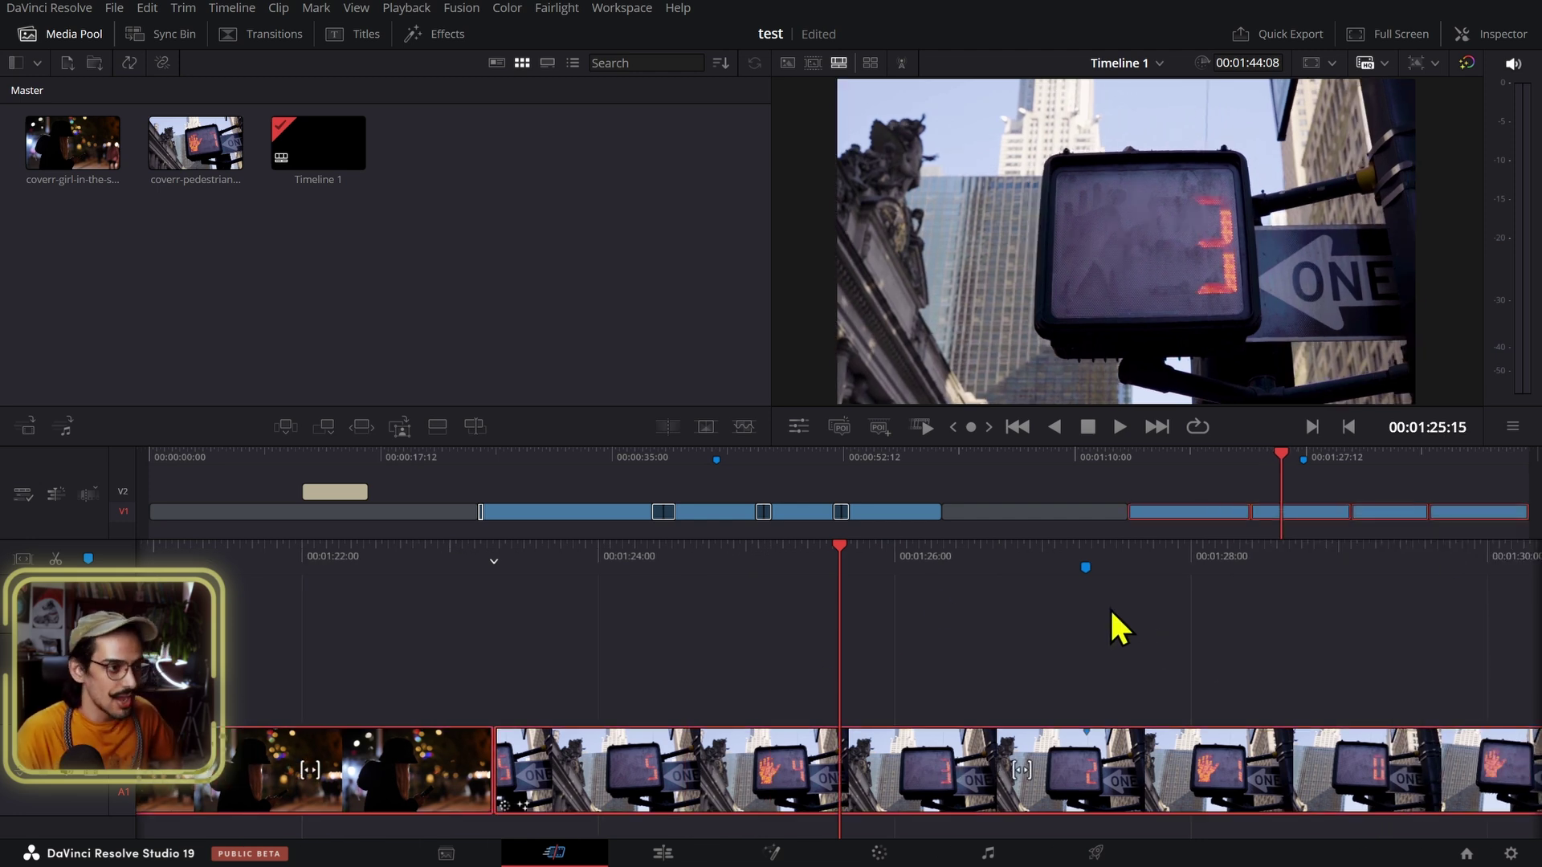
Step: Add Cross Iris to the selected edit points and clips
click(258, 34)
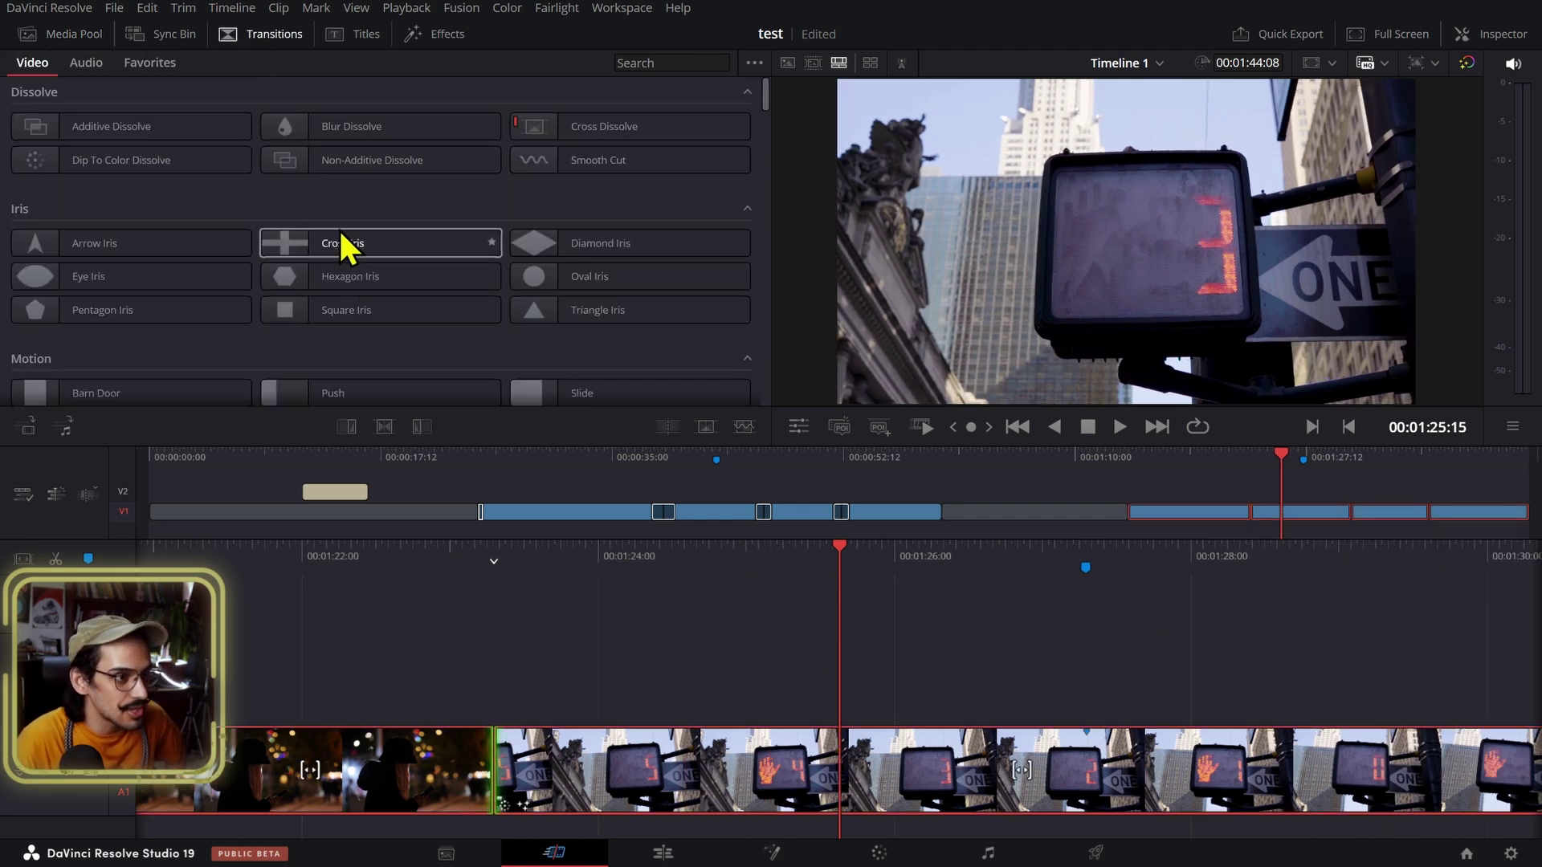
right_click(341, 234)
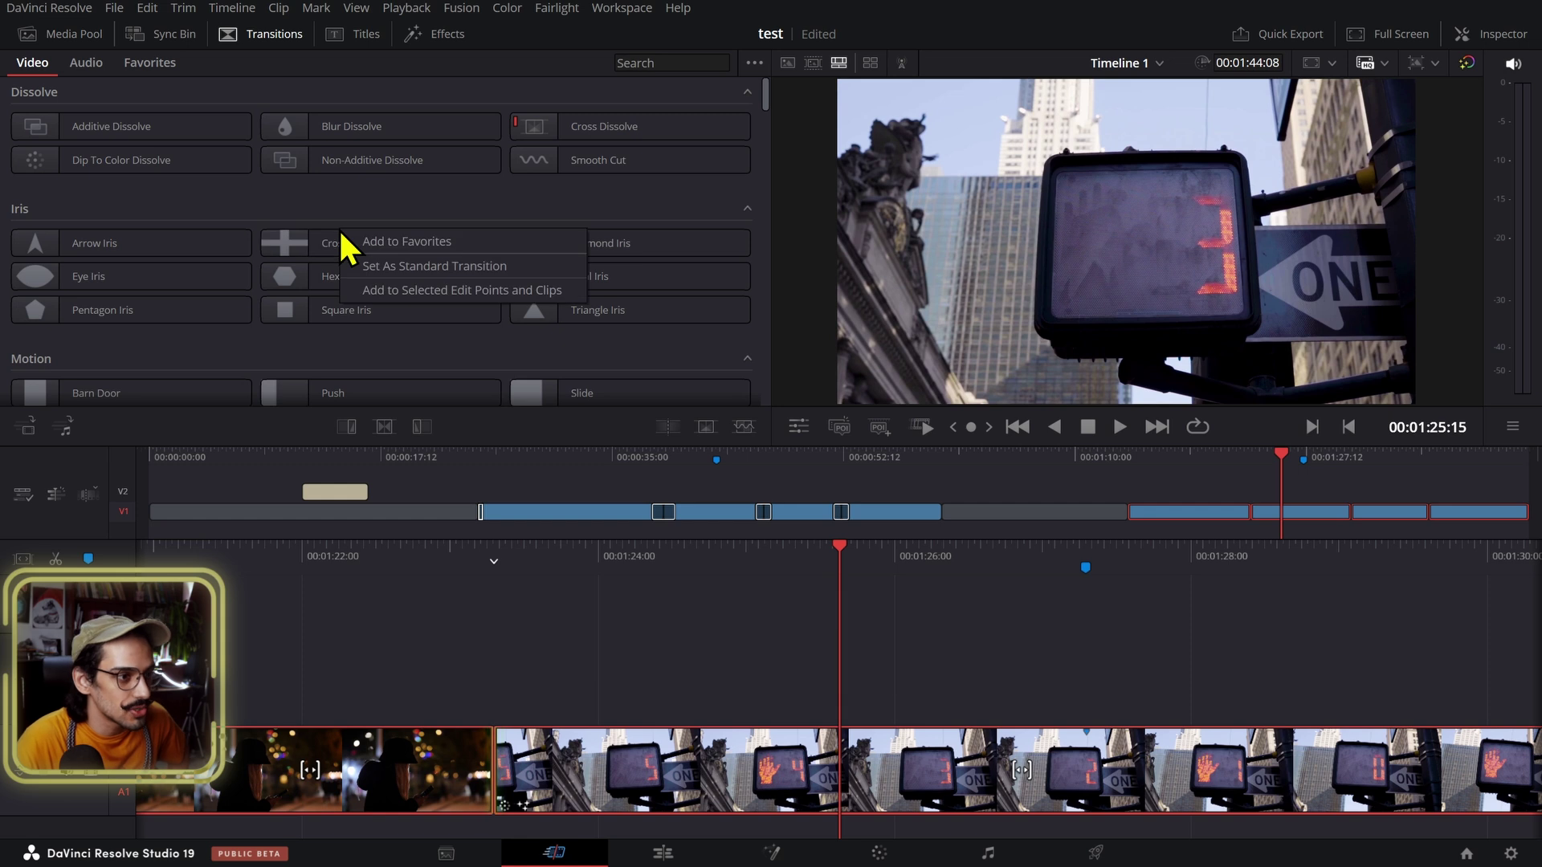
click(422, 290)
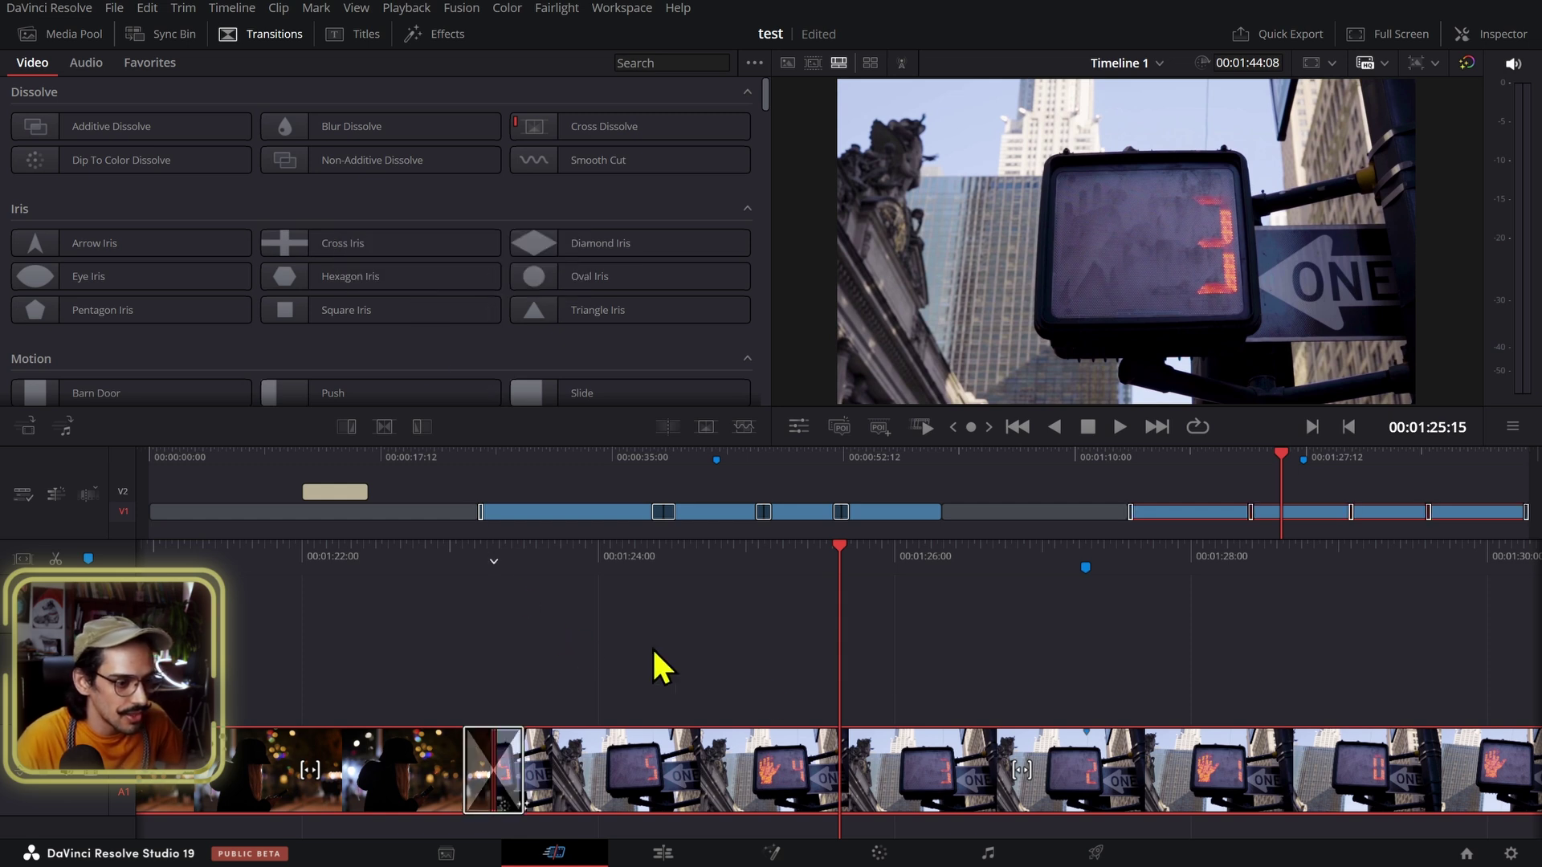
click(785, 691)
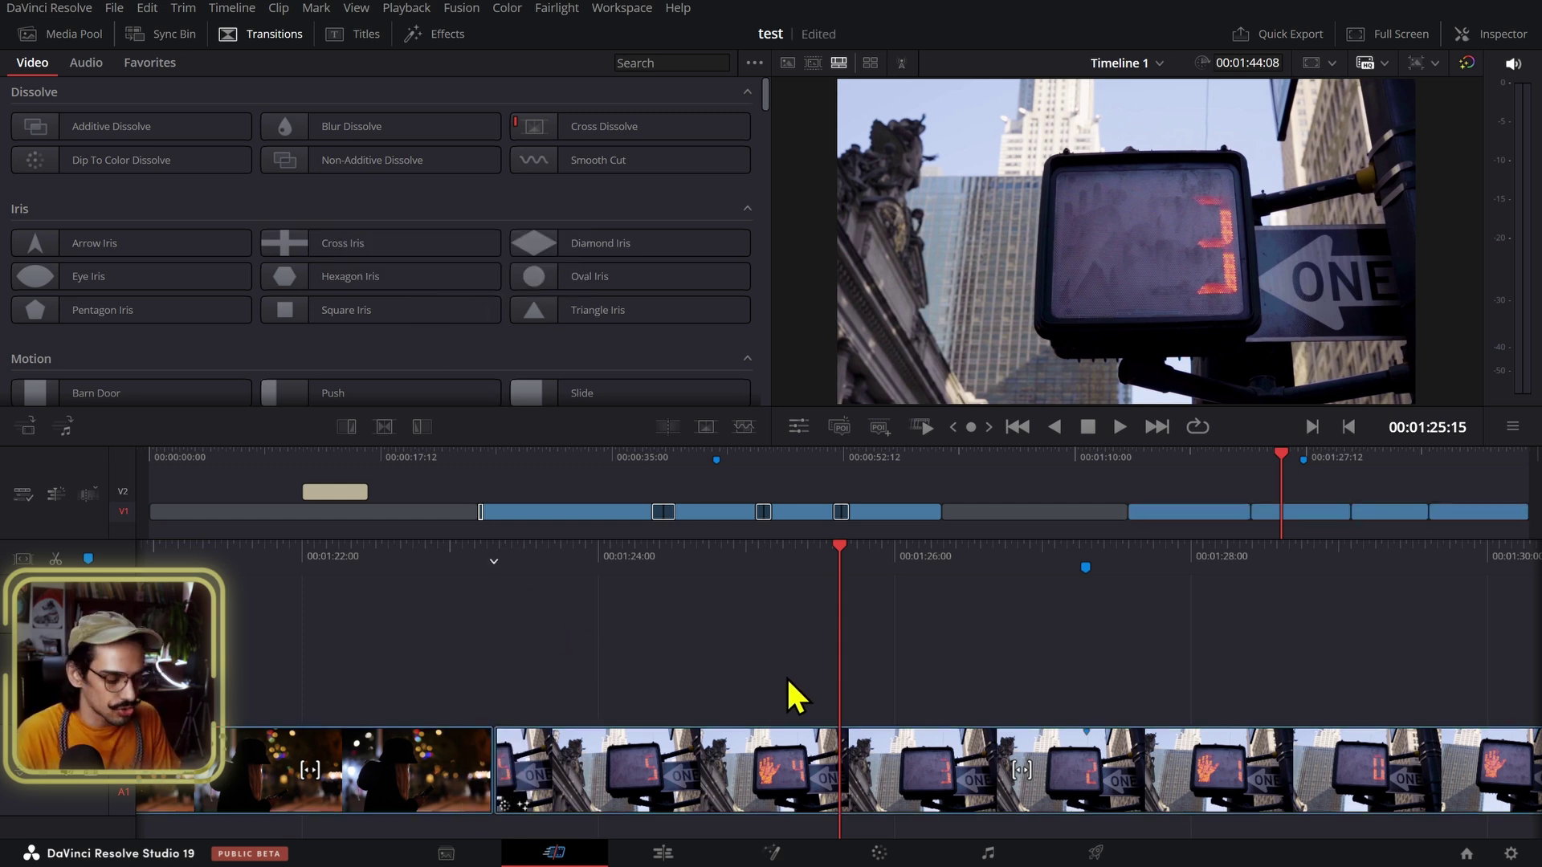
key(ctrl+shift+z)
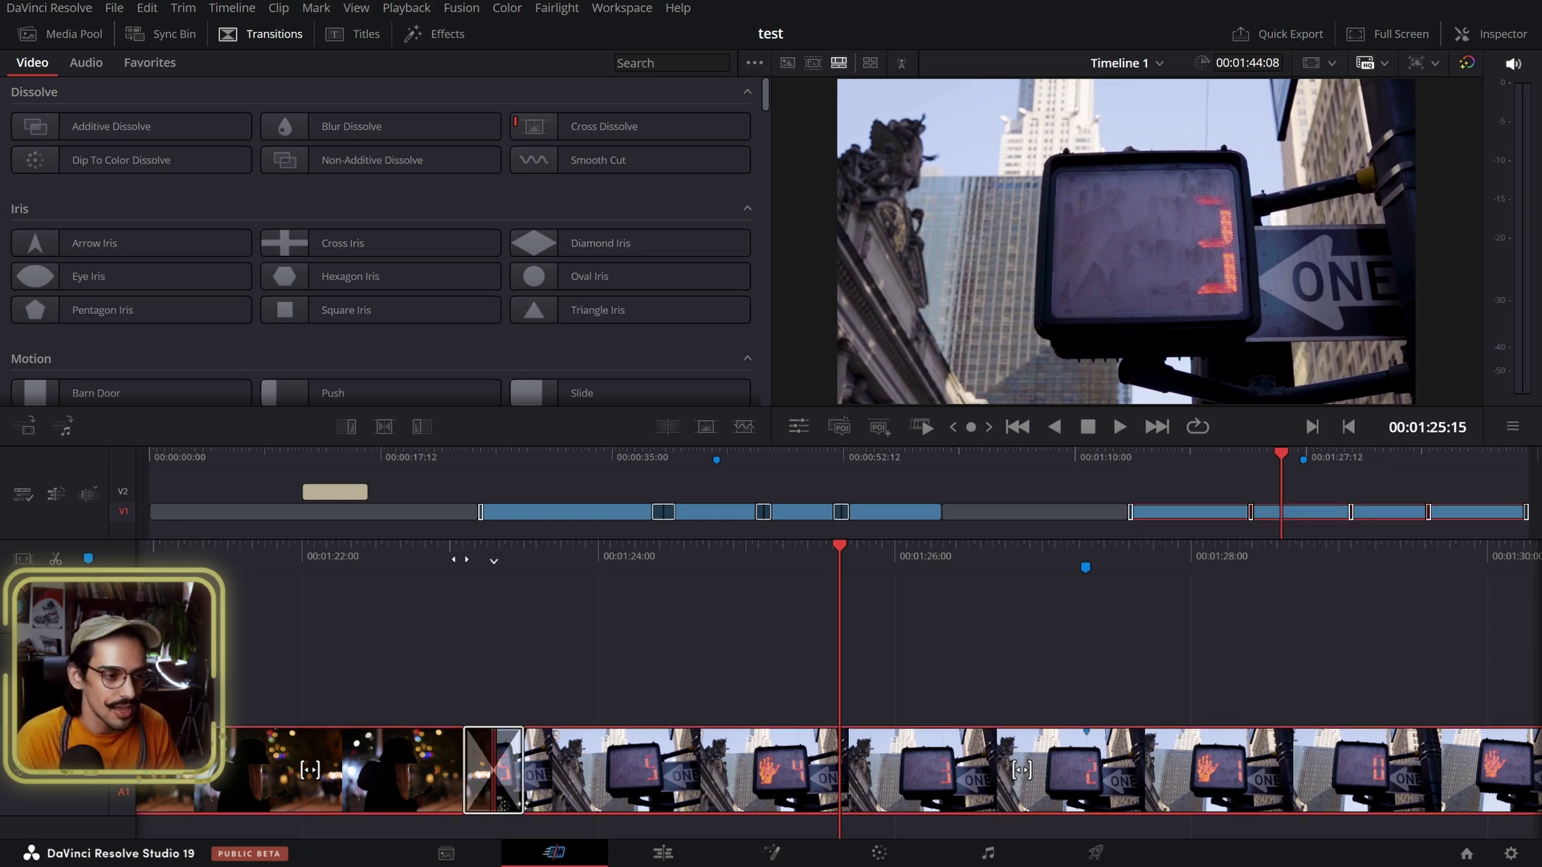
scroll(1250, 610, up, 10)
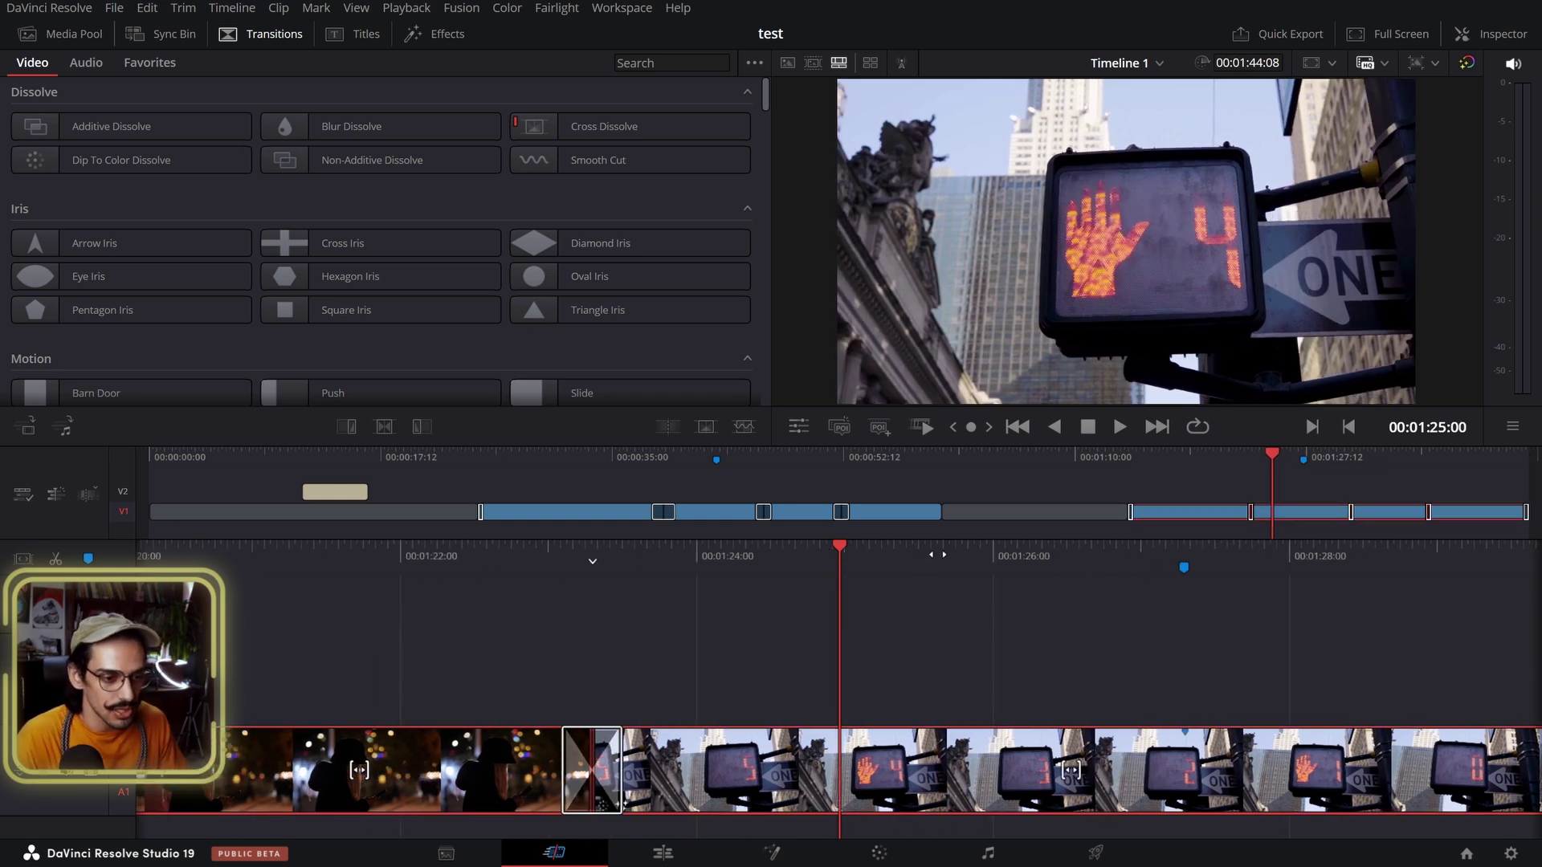
scroll(1244, 595, down, 5)
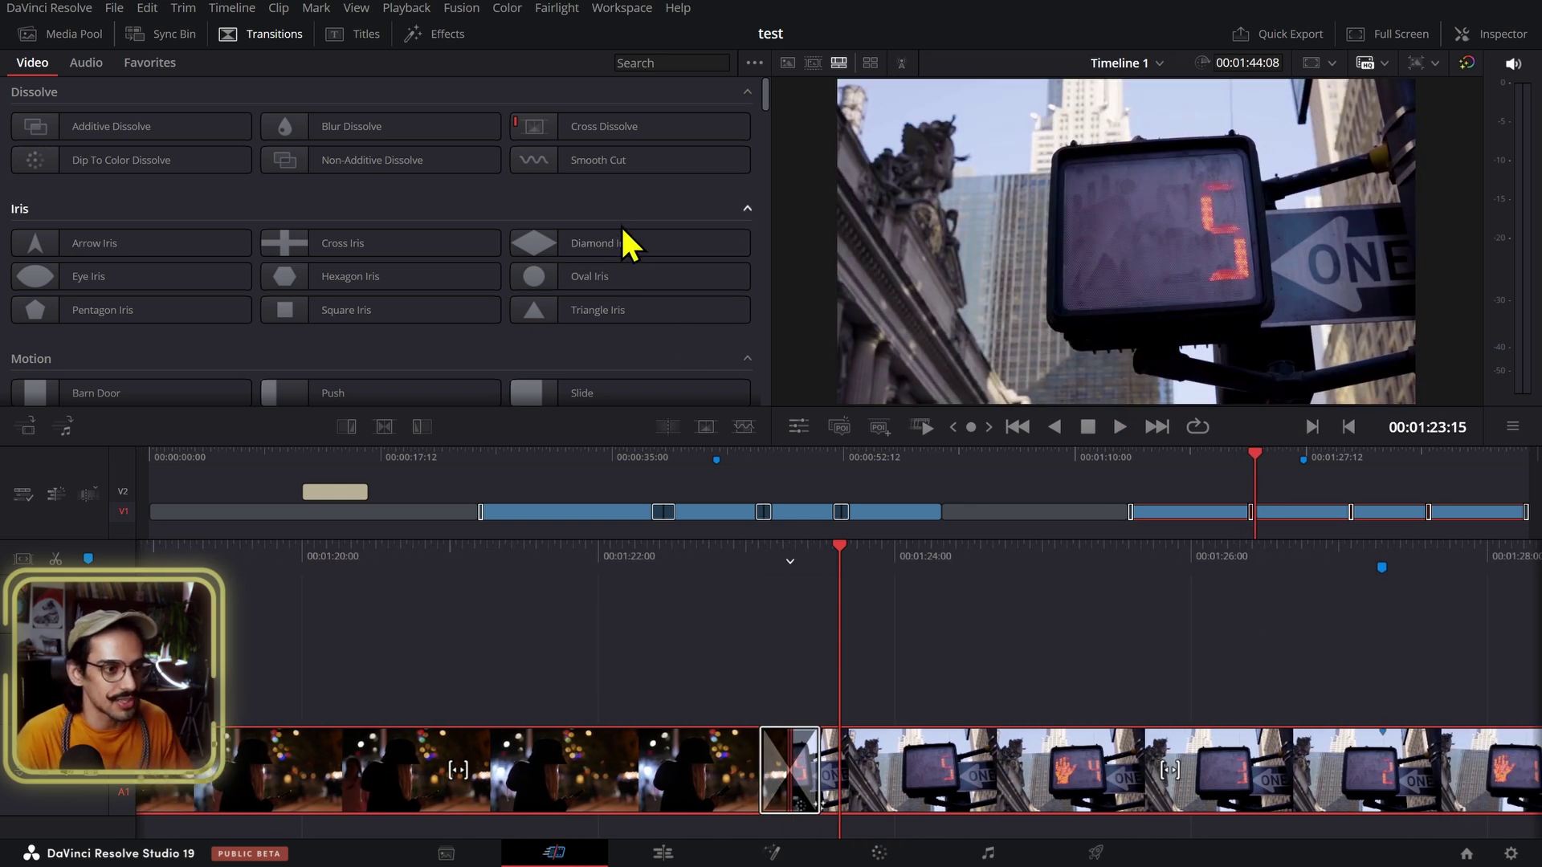
Step: Undo the Cross Iris transitions and set Diamond Iris as the standard transition
right_click(592, 251)
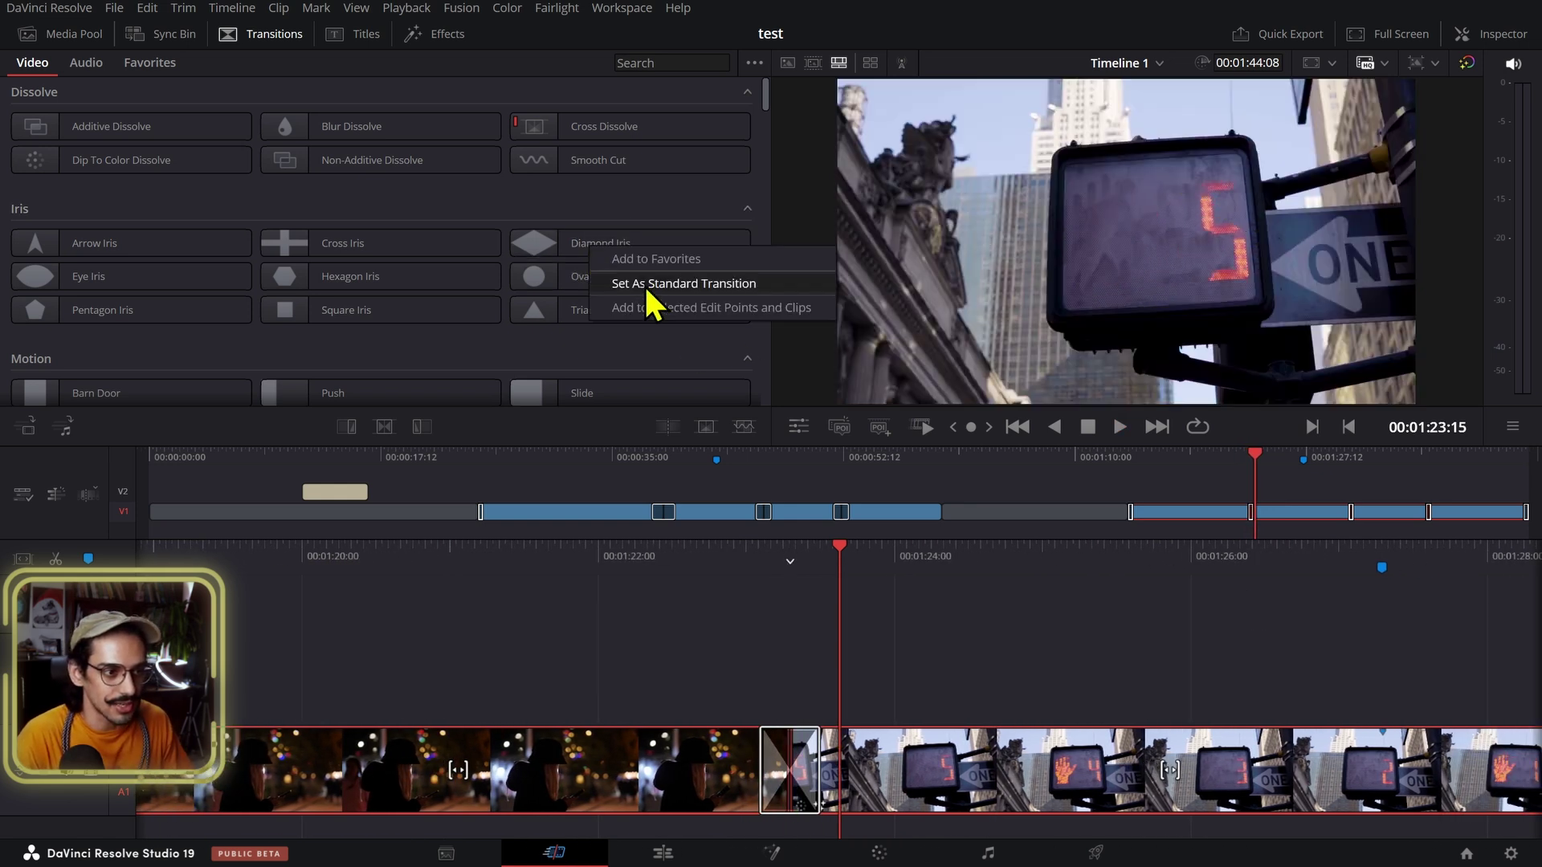
click(683, 284)
key(ctrl+z)
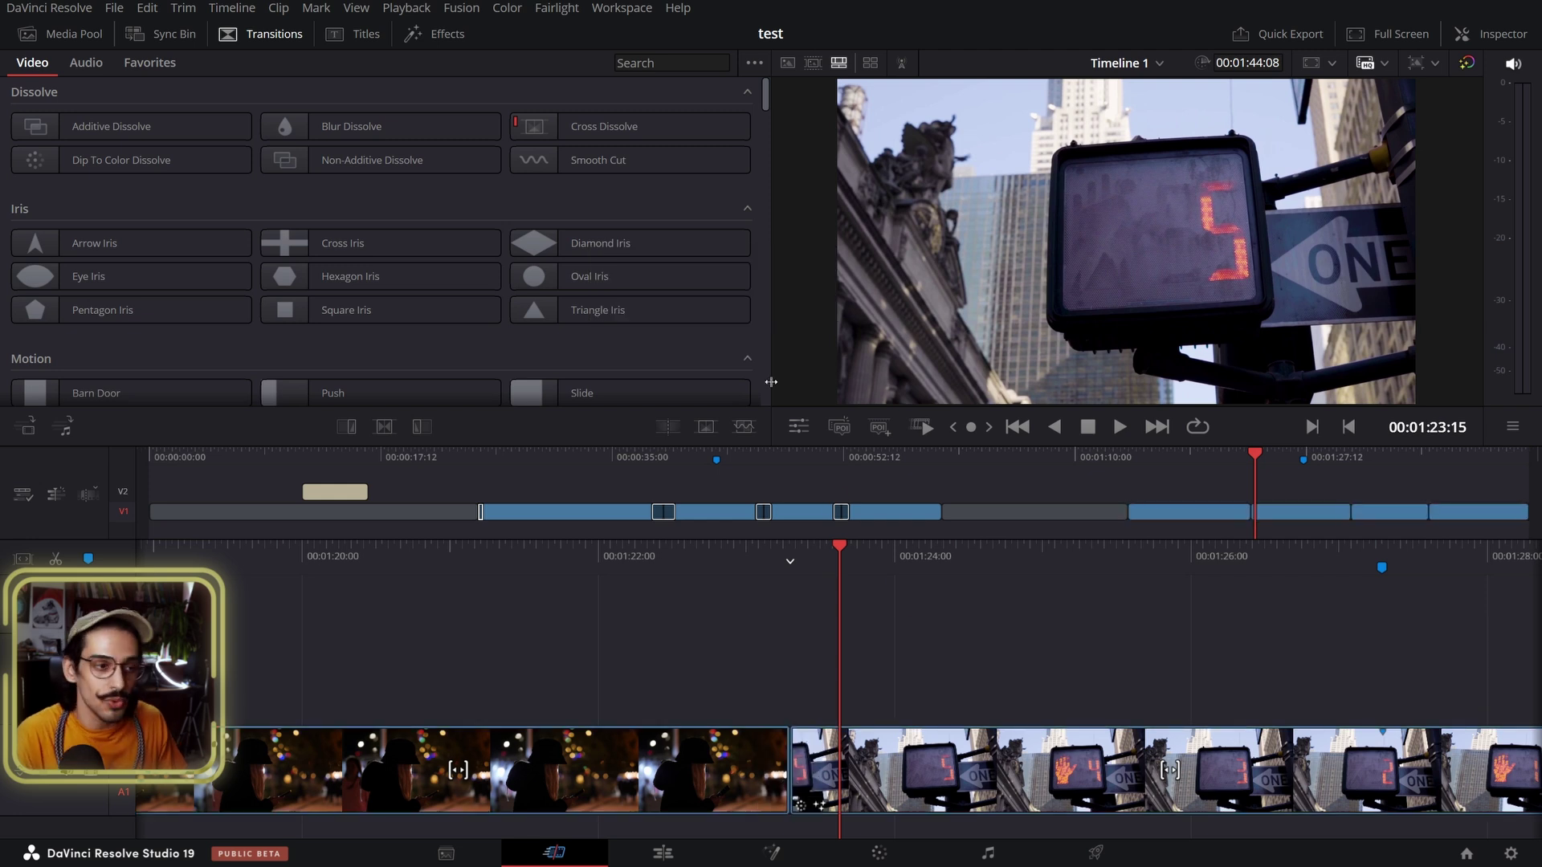
right_click(552, 253)
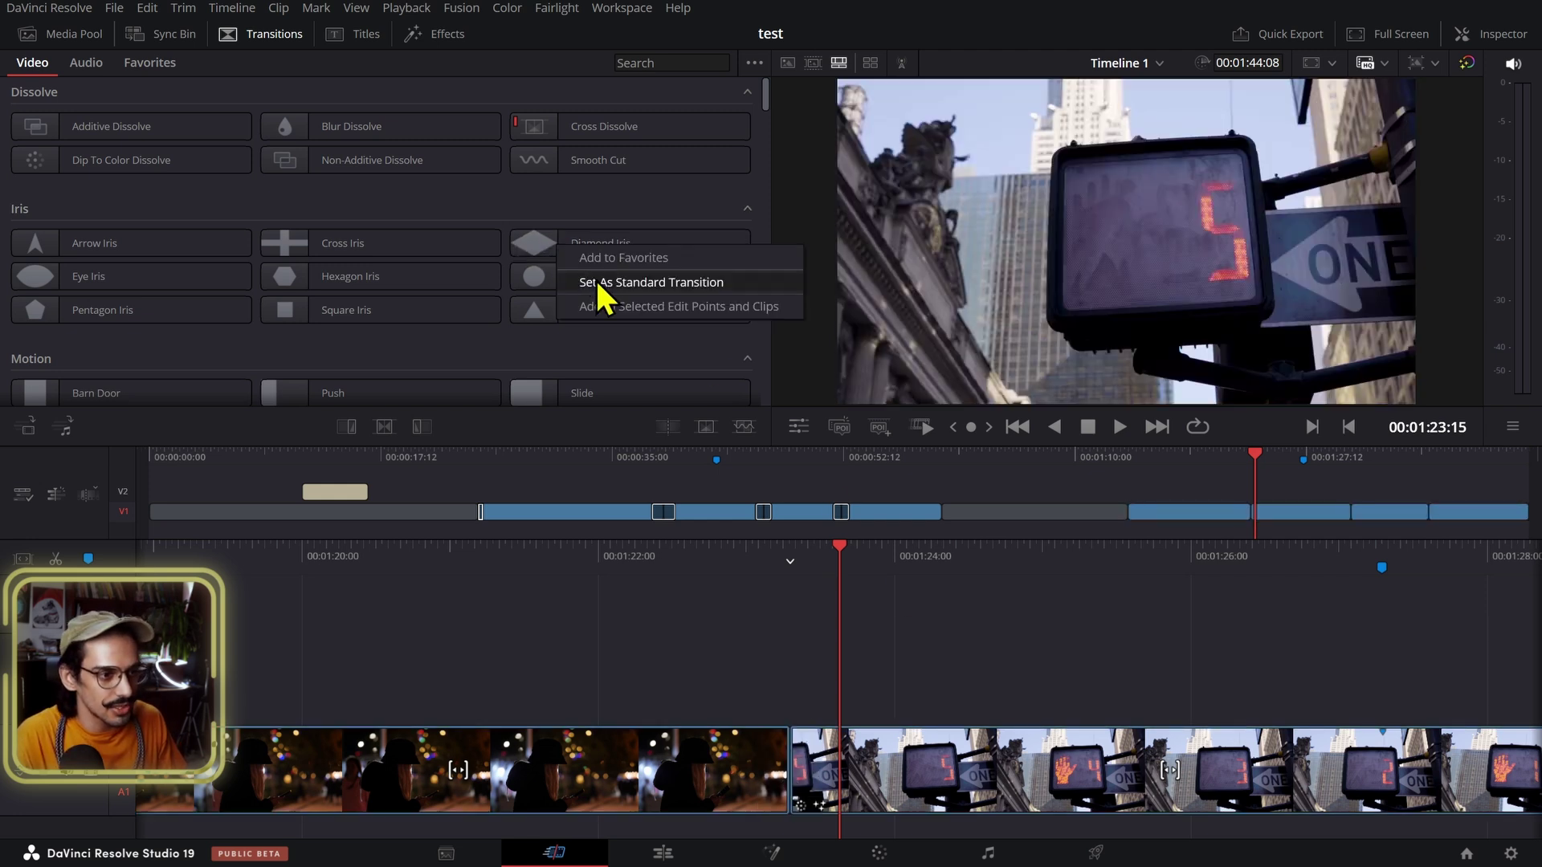
click(598, 285)
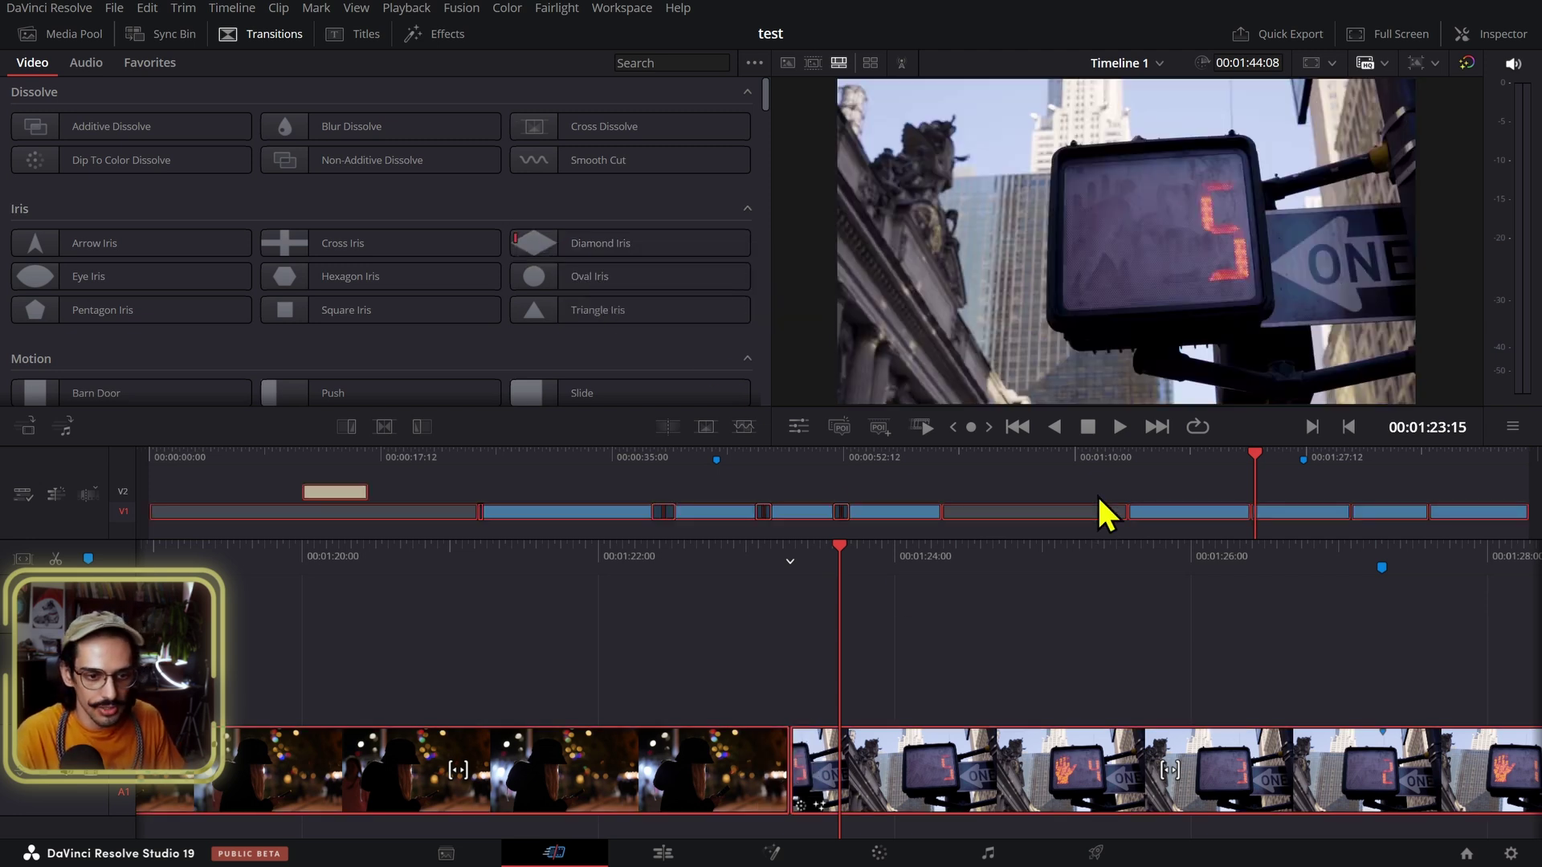
Step: Add Diamond Iris at every selected edit with Ctrl+T, play it, then delete the first-cut transition
drag(1119, 486, 1486, 578)
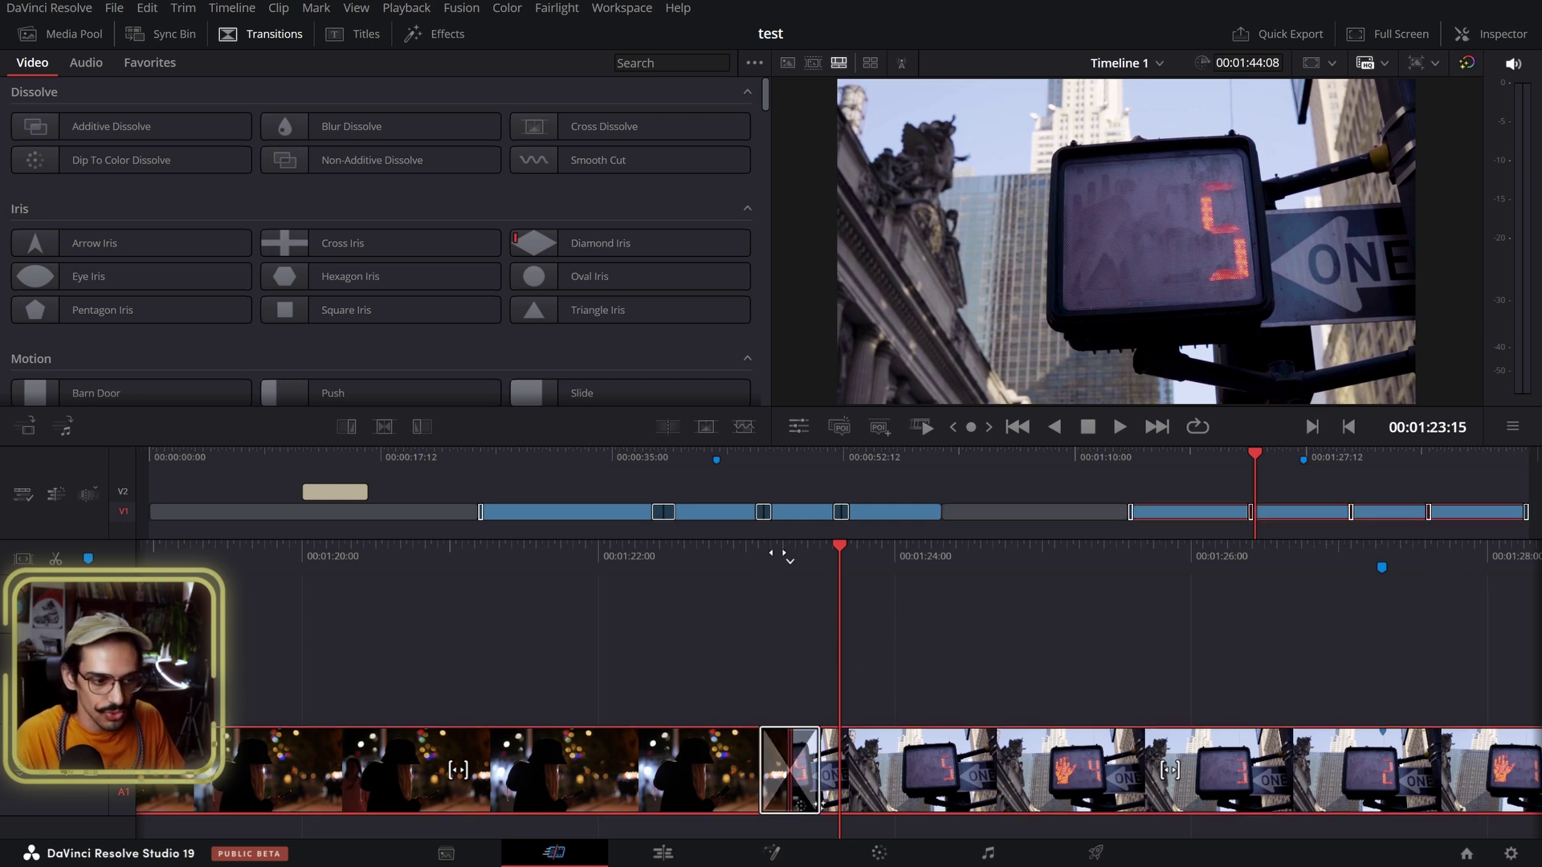
key(ctrl+t)
key(/)
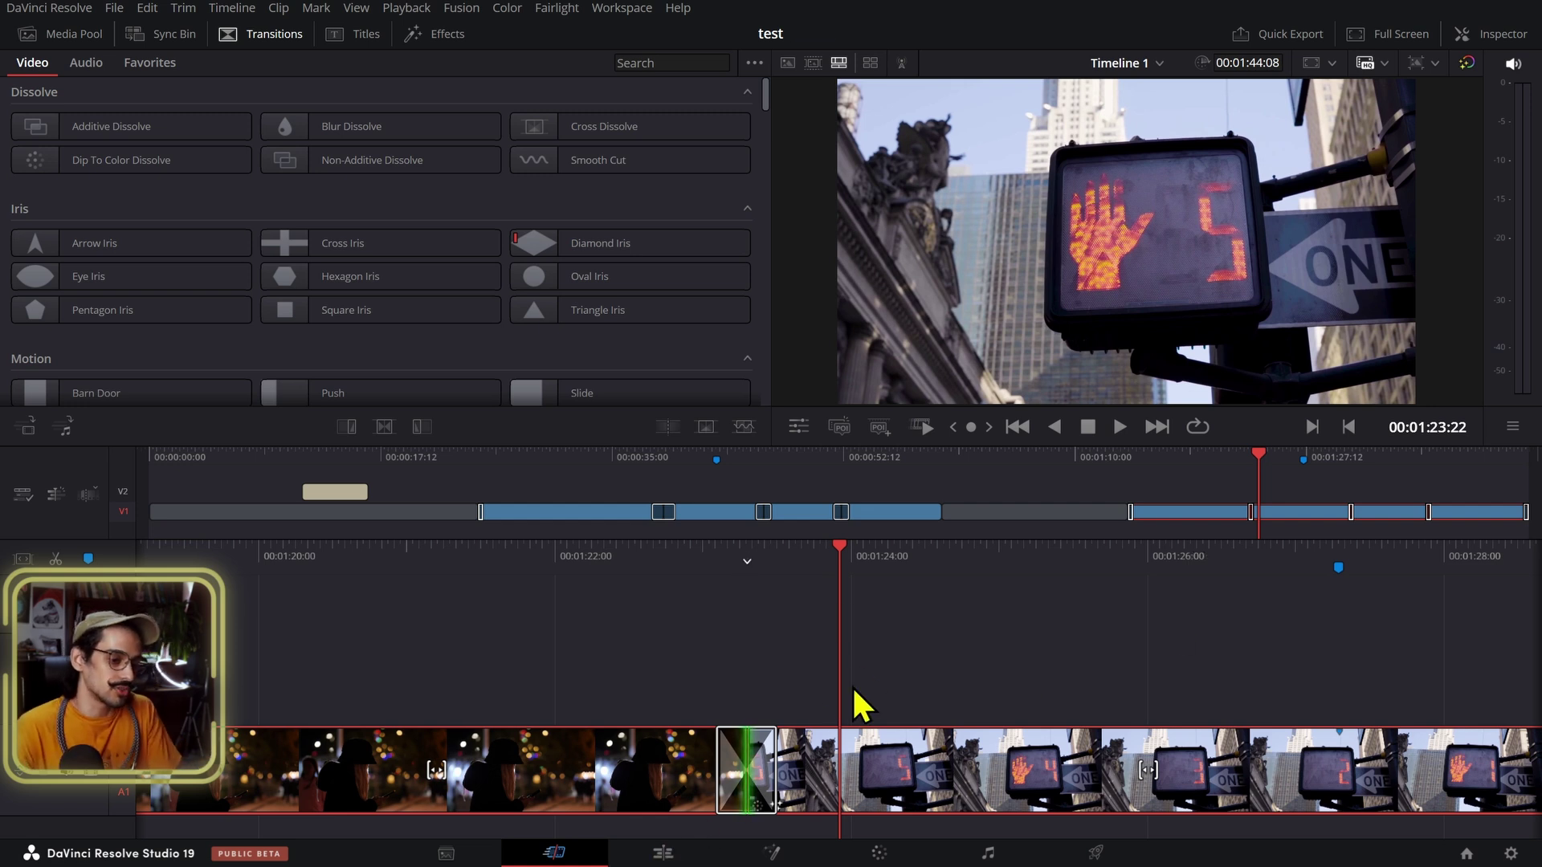
key(Delete)
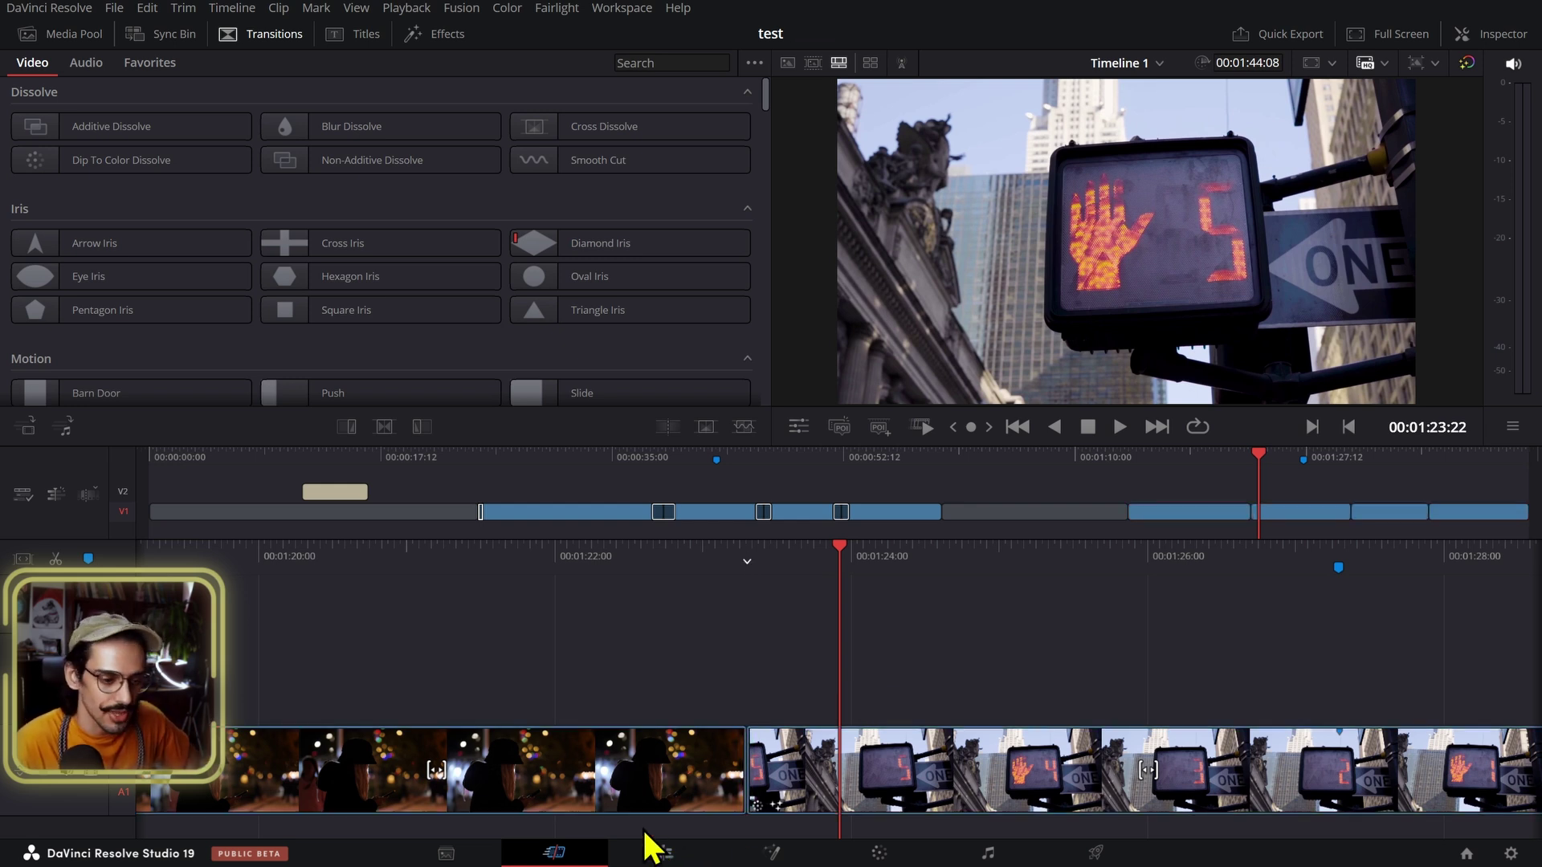
Step: On the Edit page, swap the pedestrian and girl clips on V1
click(662, 853)
scroll(870, 701, up, 3)
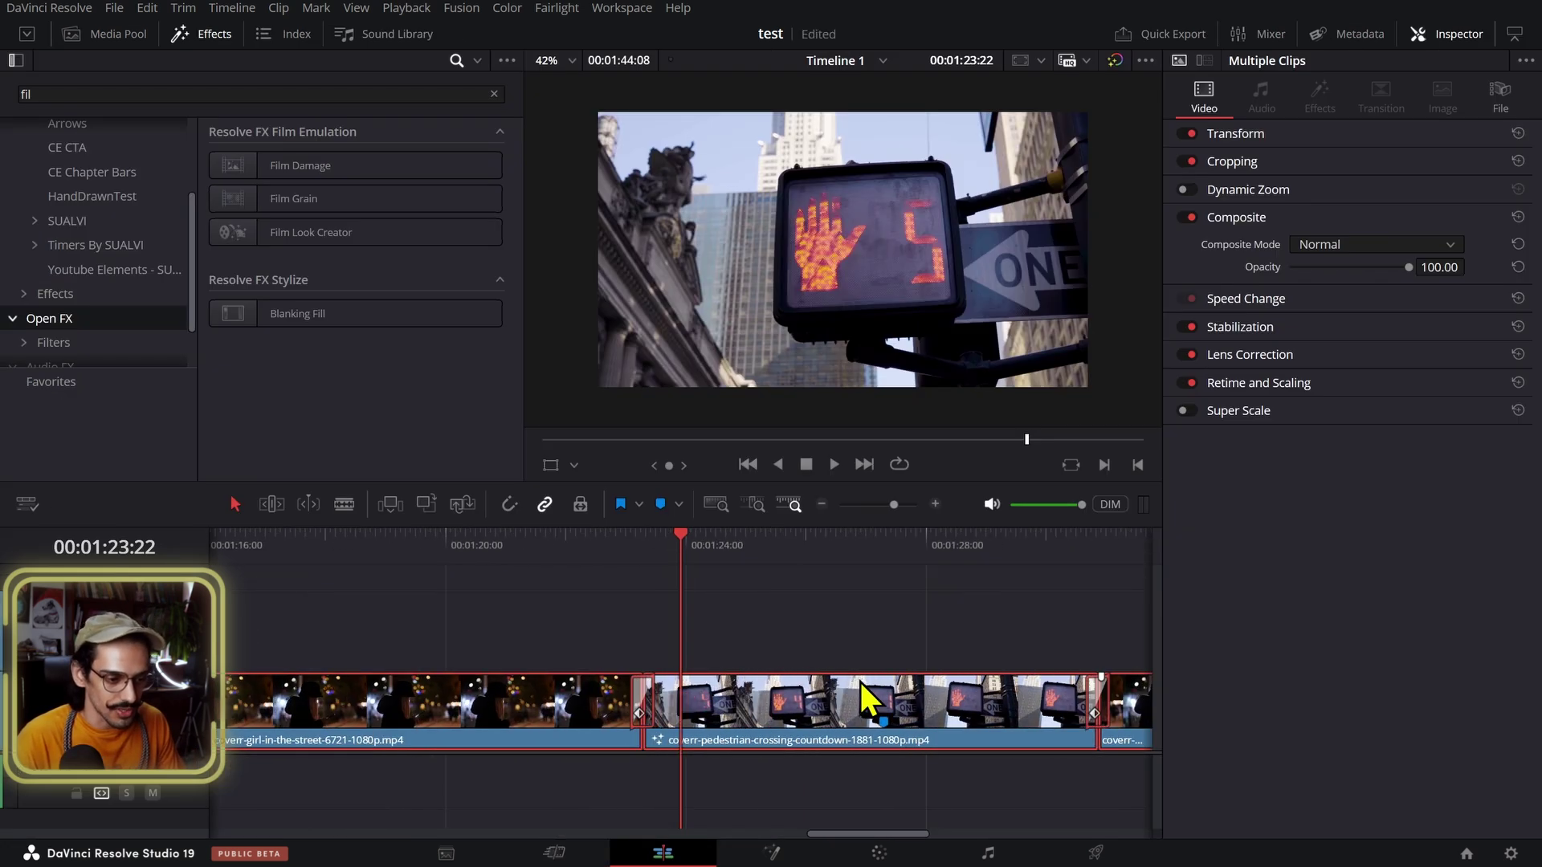
click(642, 705)
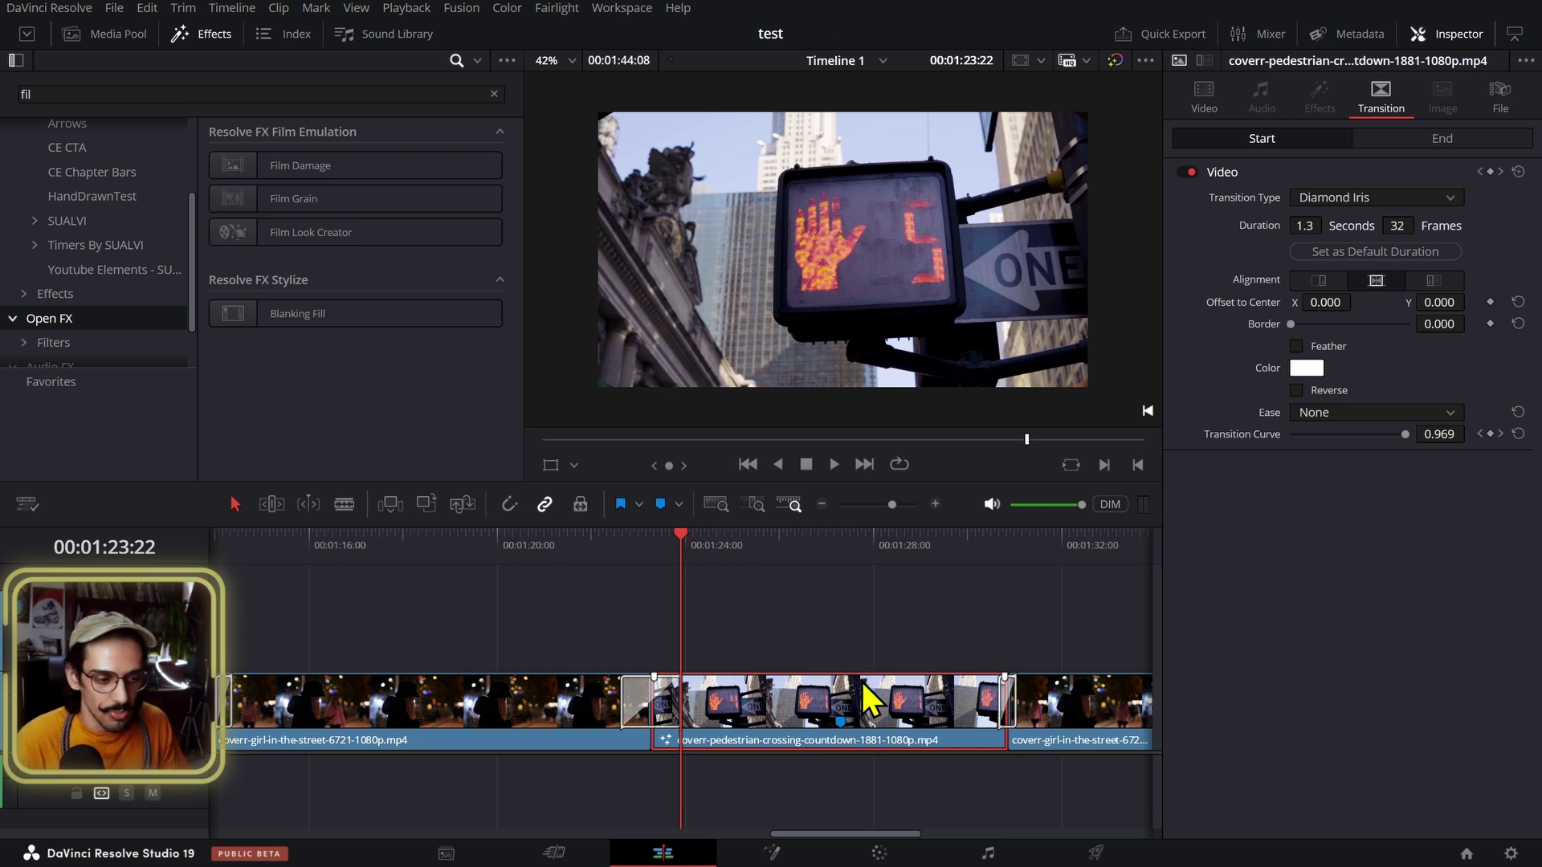
drag(860, 706, 878, 592)
key(ctrl+z)
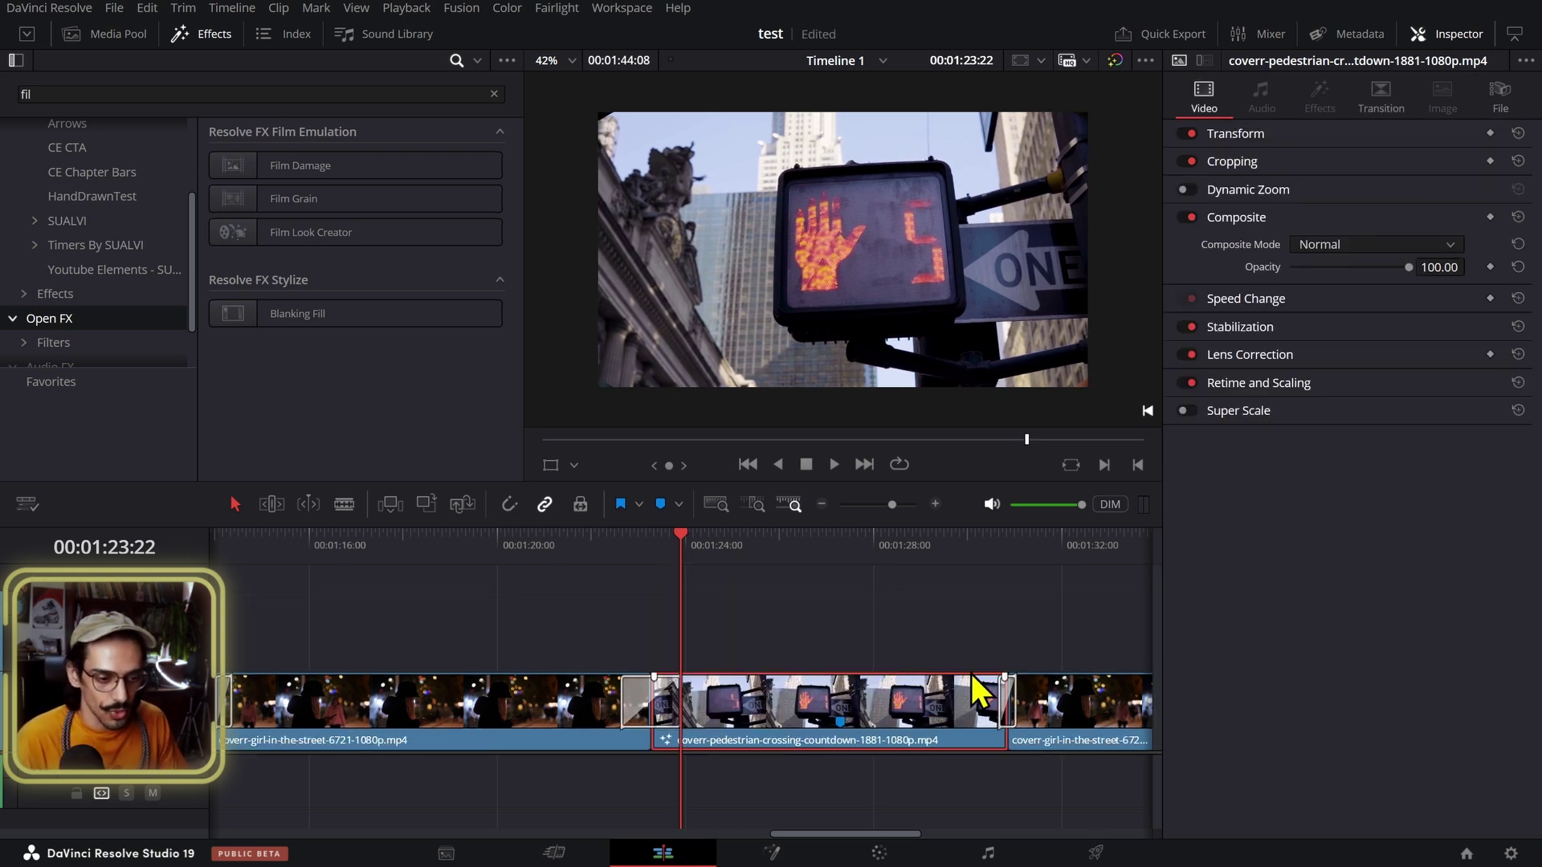
drag(1057, 707, 1020, 660)
click(897, 730)
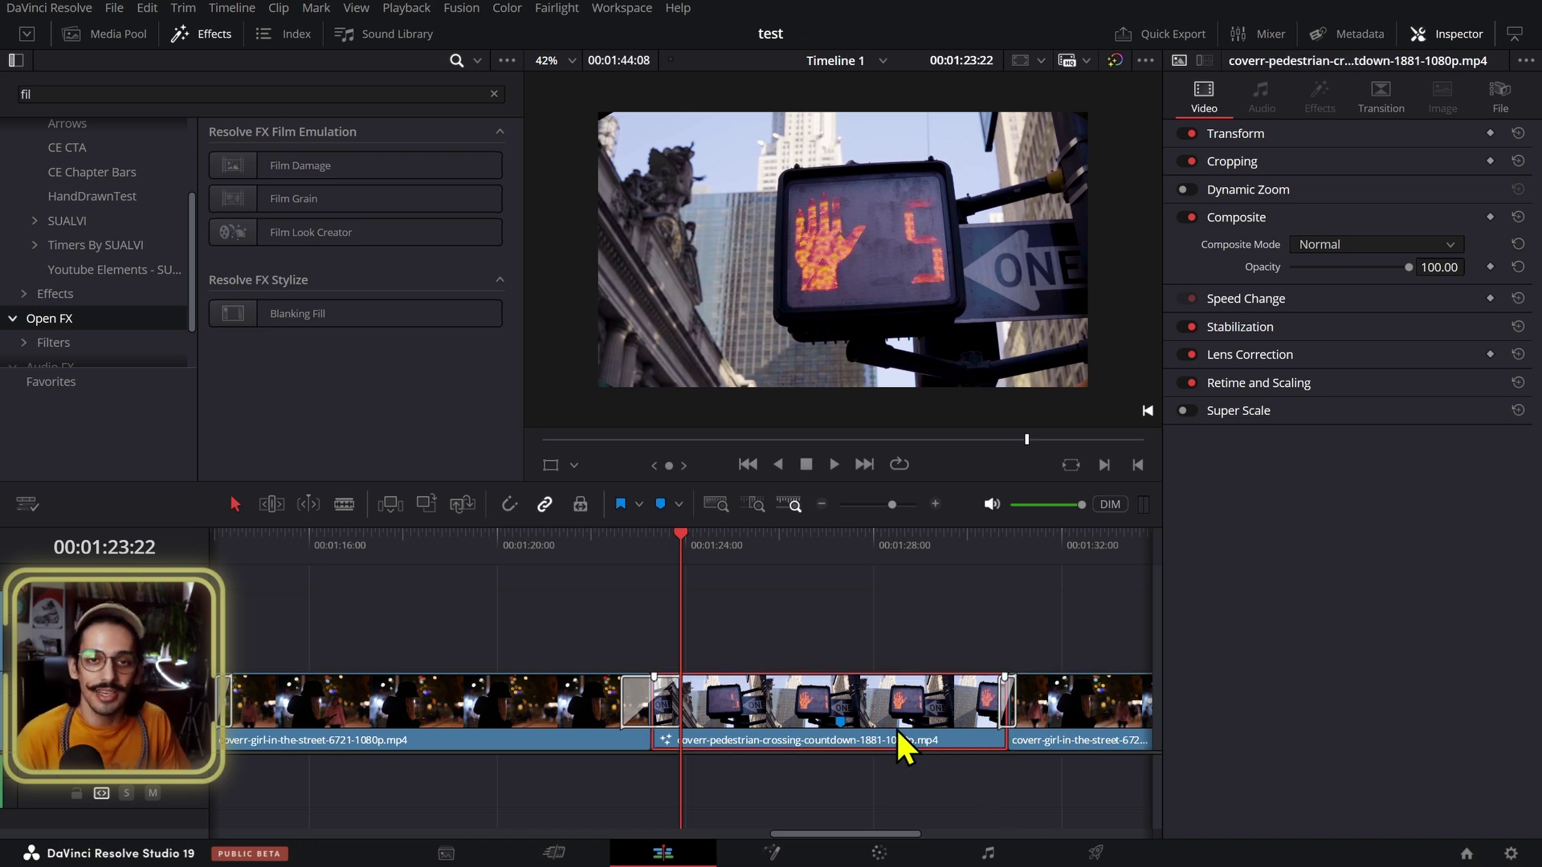
key(ctrl+z)
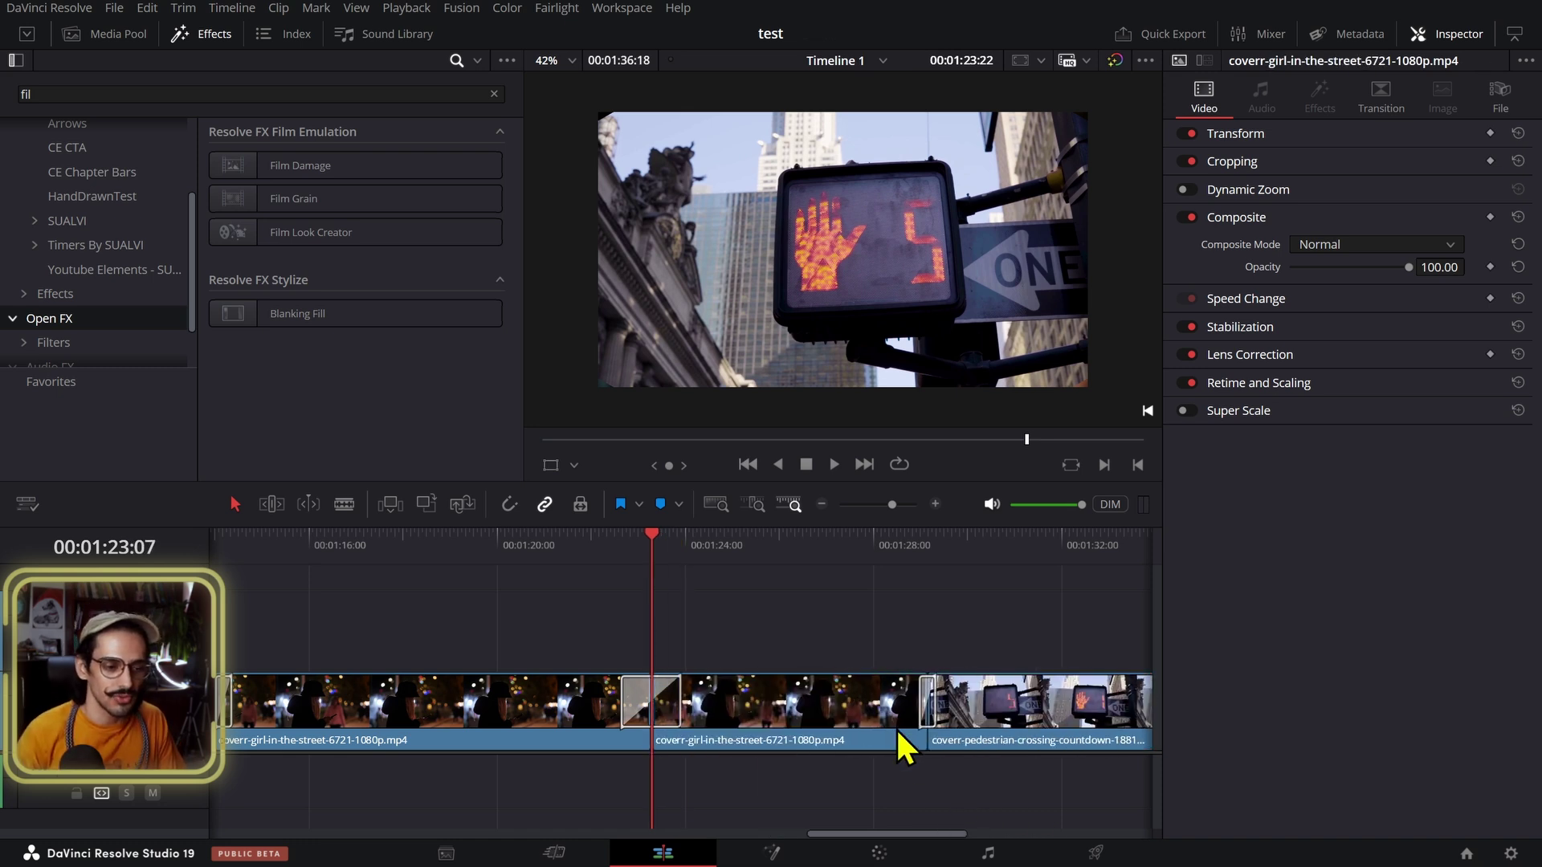
Step: Select the Diamond Iris transitions and play through them to check their settings
click(675, 705)
click(665, 702)
click(637, 700)
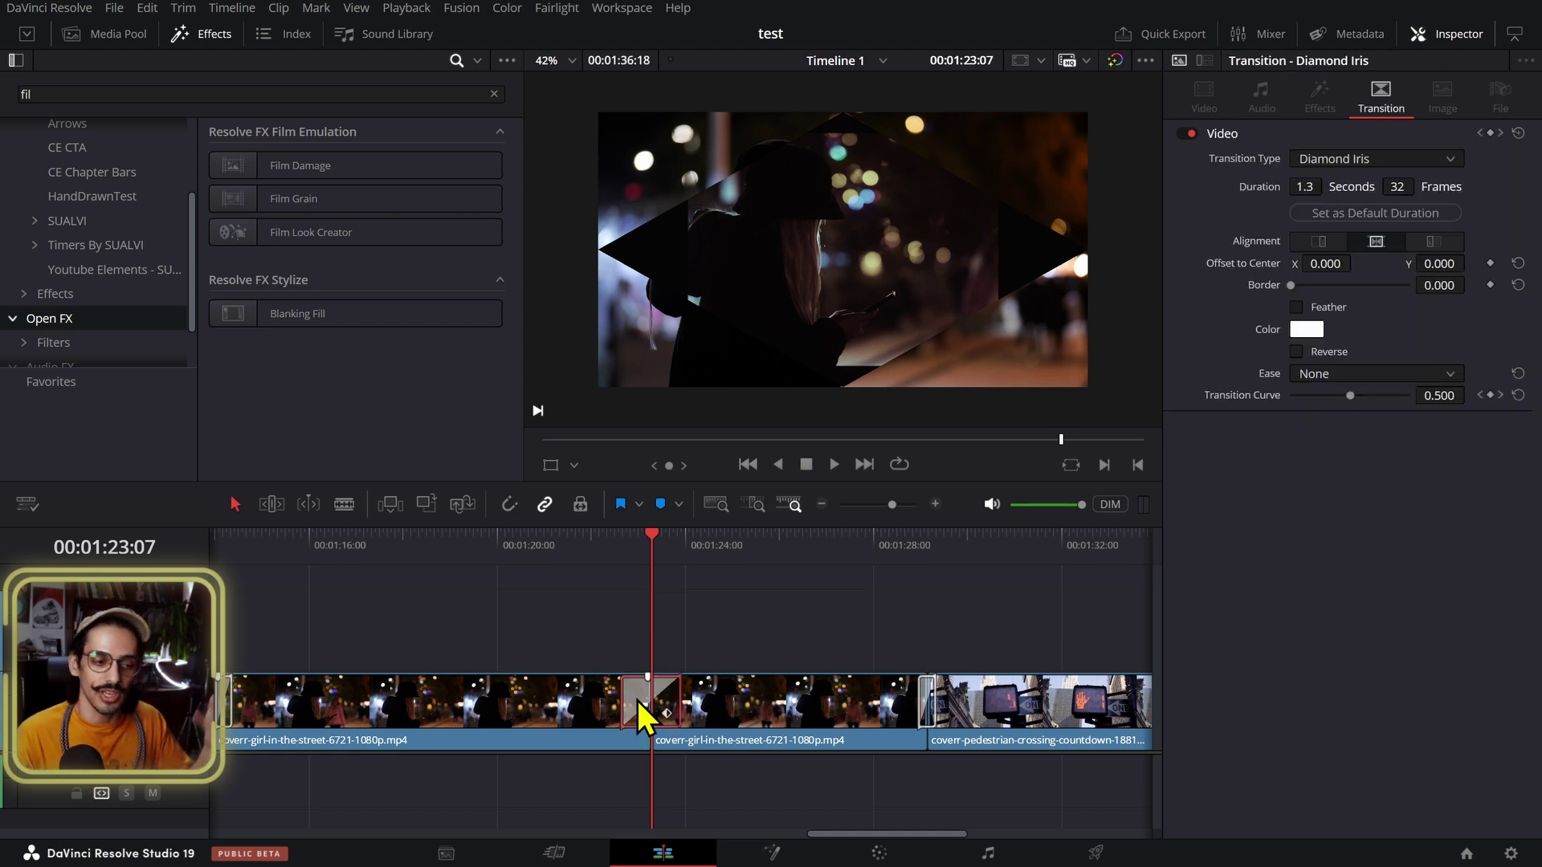
key(Up)
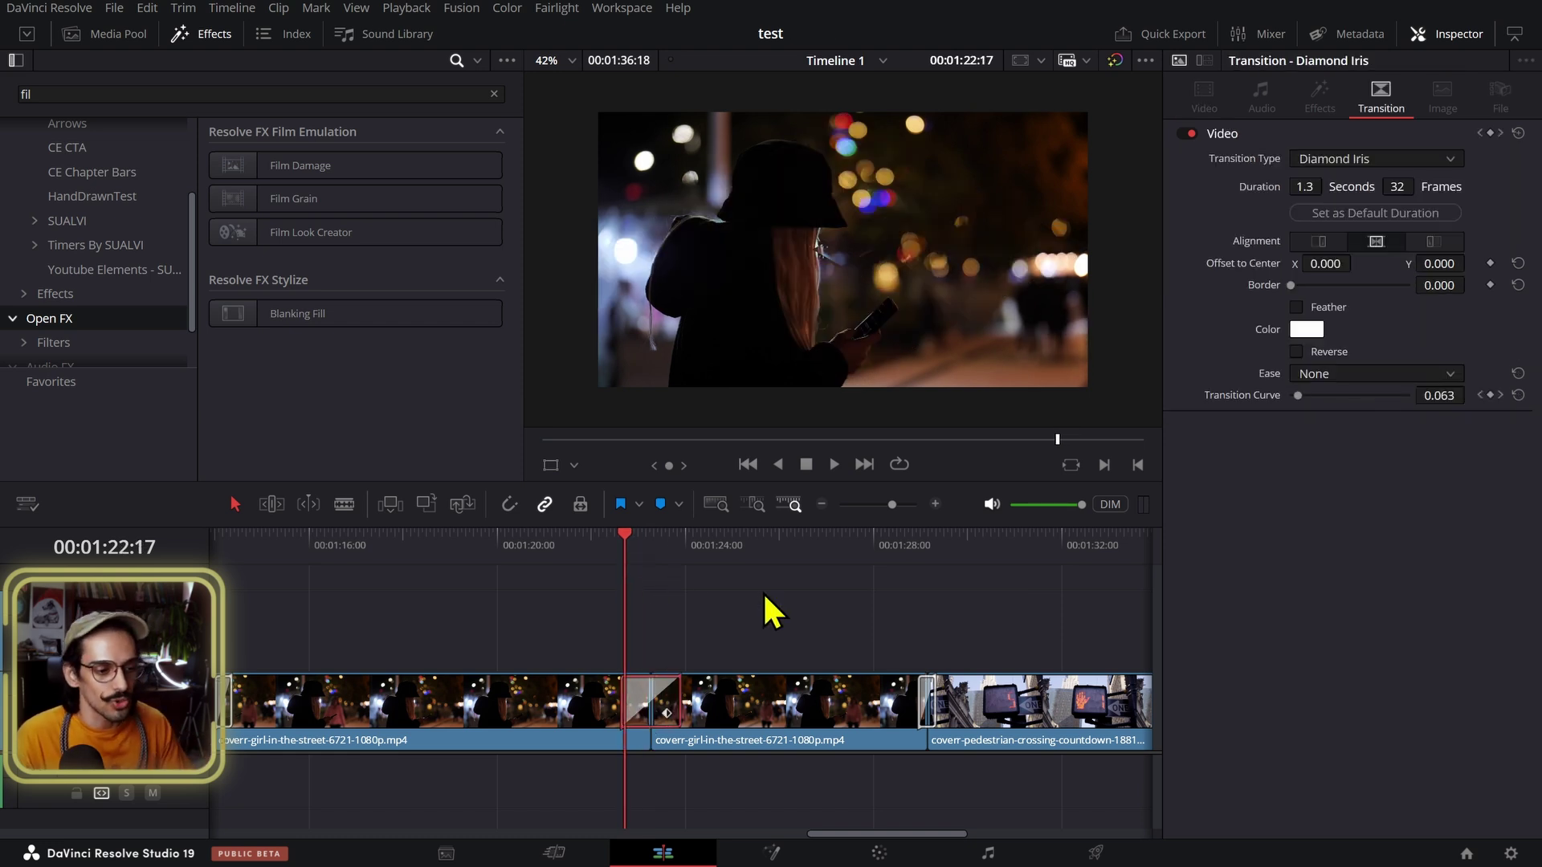
key(space)
mouse_move(658, 589)
mouse_down()
mouse_move(624, 562)
mouse_move(672, 571)
mouse_move(653, 598)
mouse_up()
scroll(562, 635, right, 5)
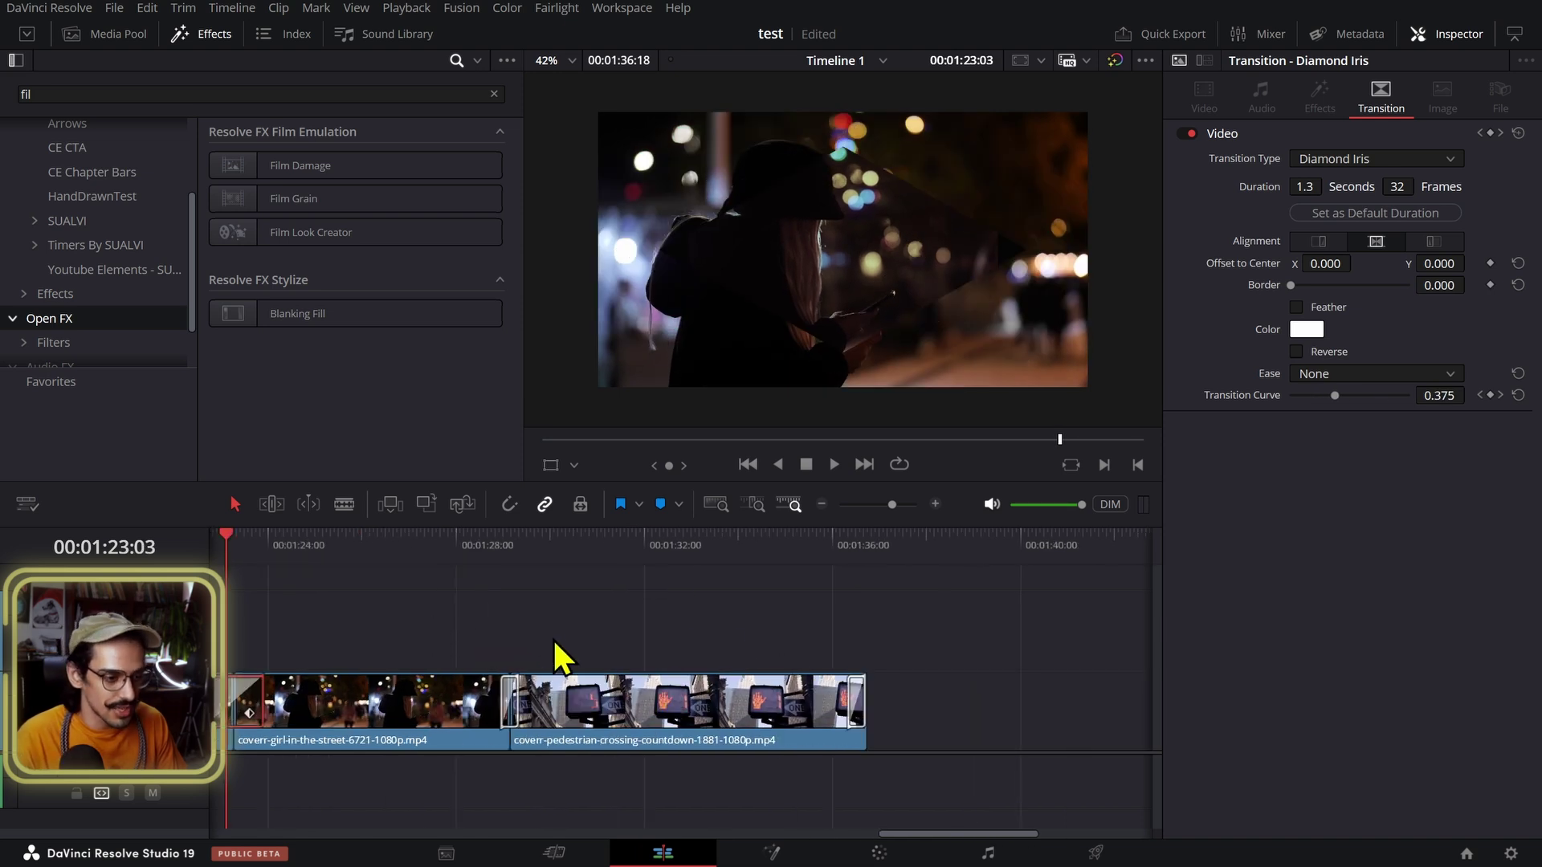
scroll(559, 638, left, 2)
drag(481, 688, 937, 713)
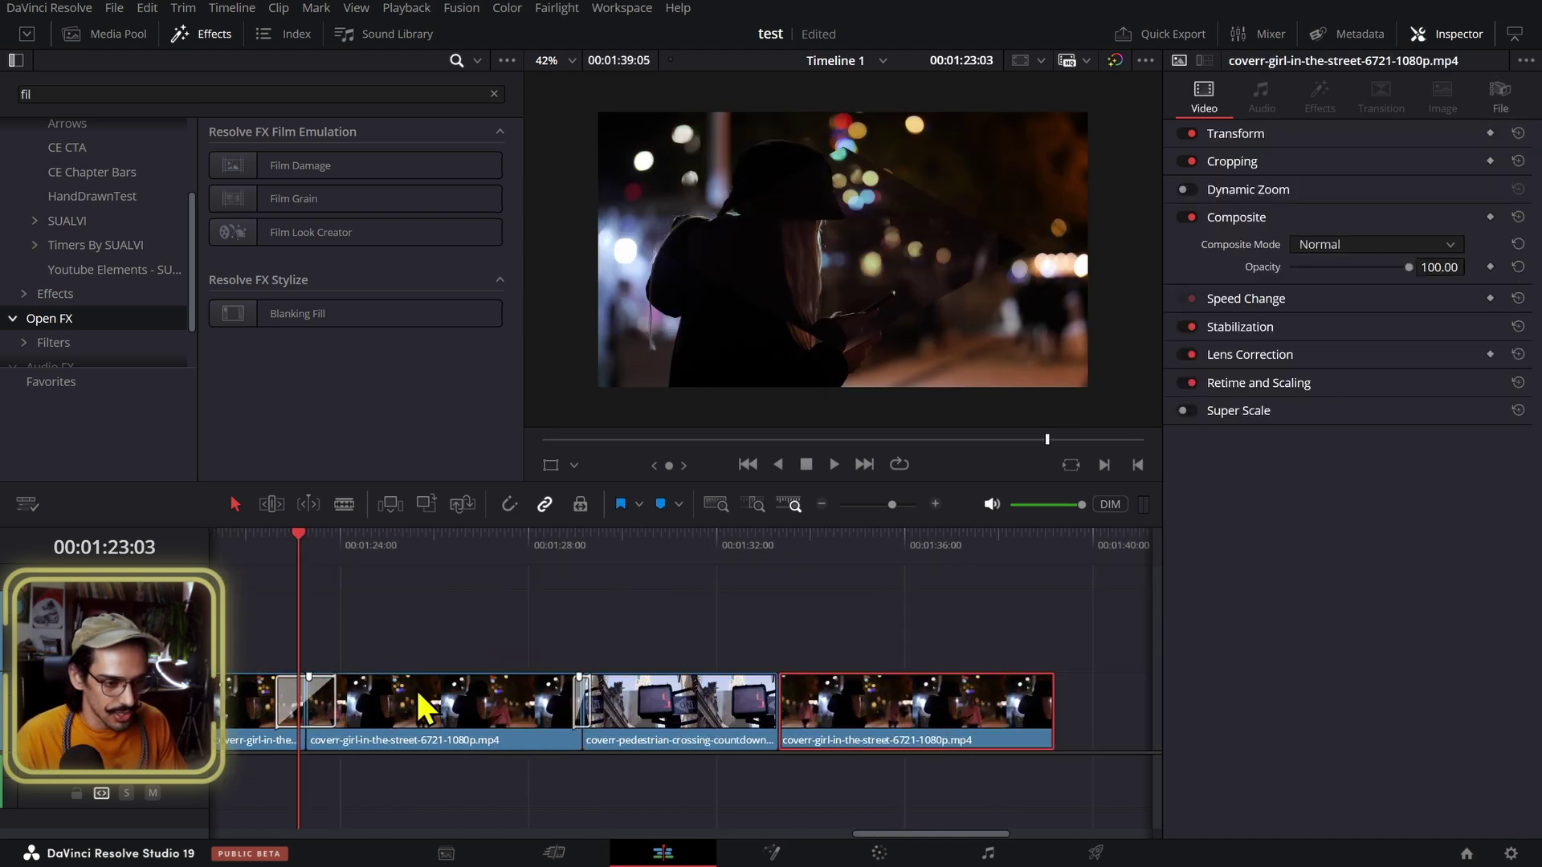
click(317, 700)
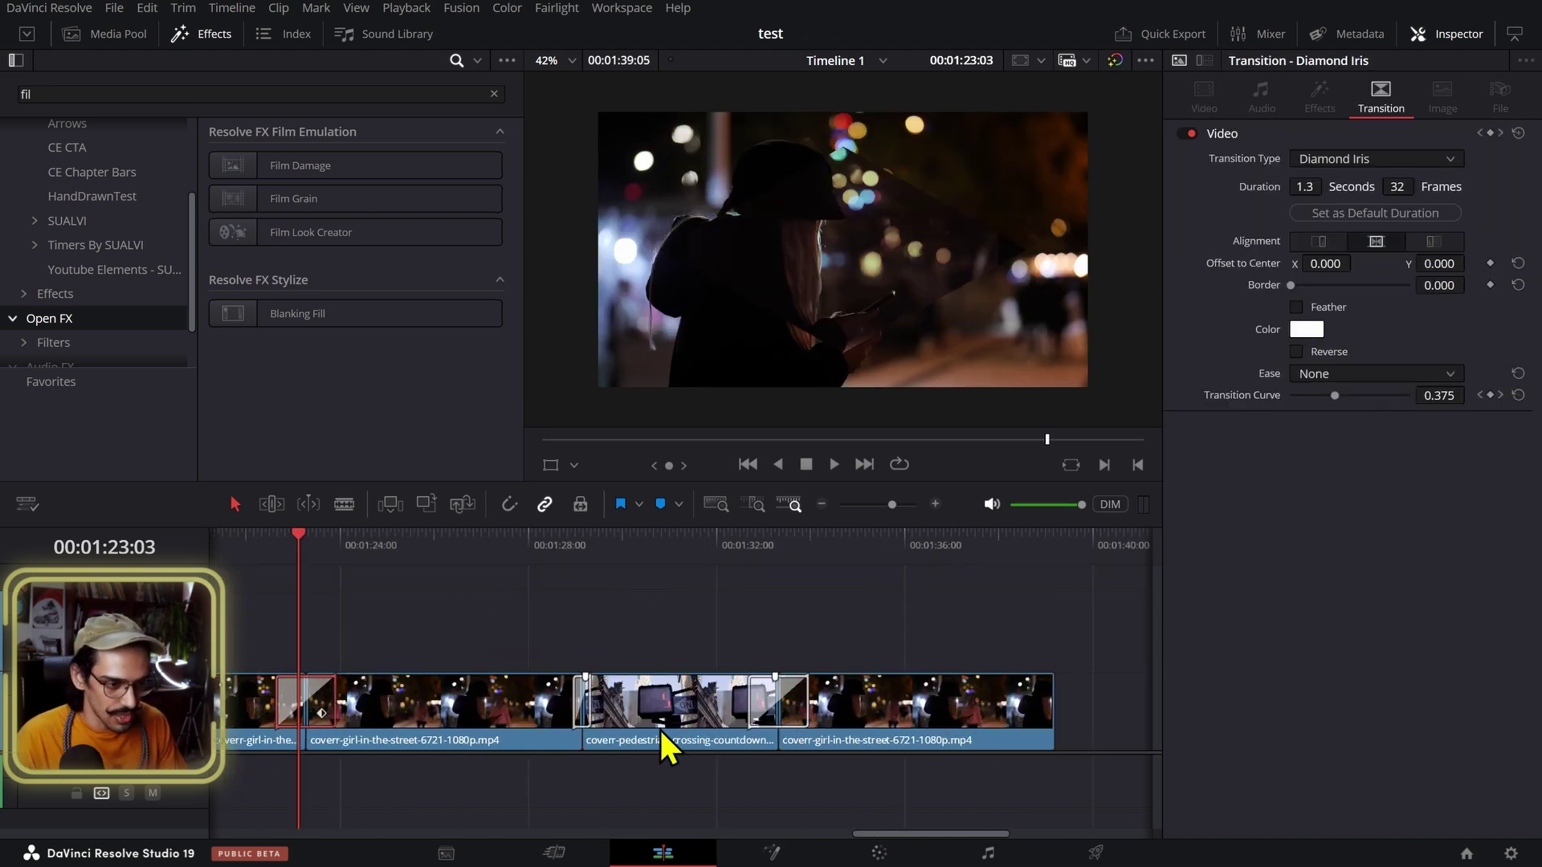
Step: Ripple-delete the pedestrian-crossing clip, then undo the removal
click(593, 704)
click(673, 715)
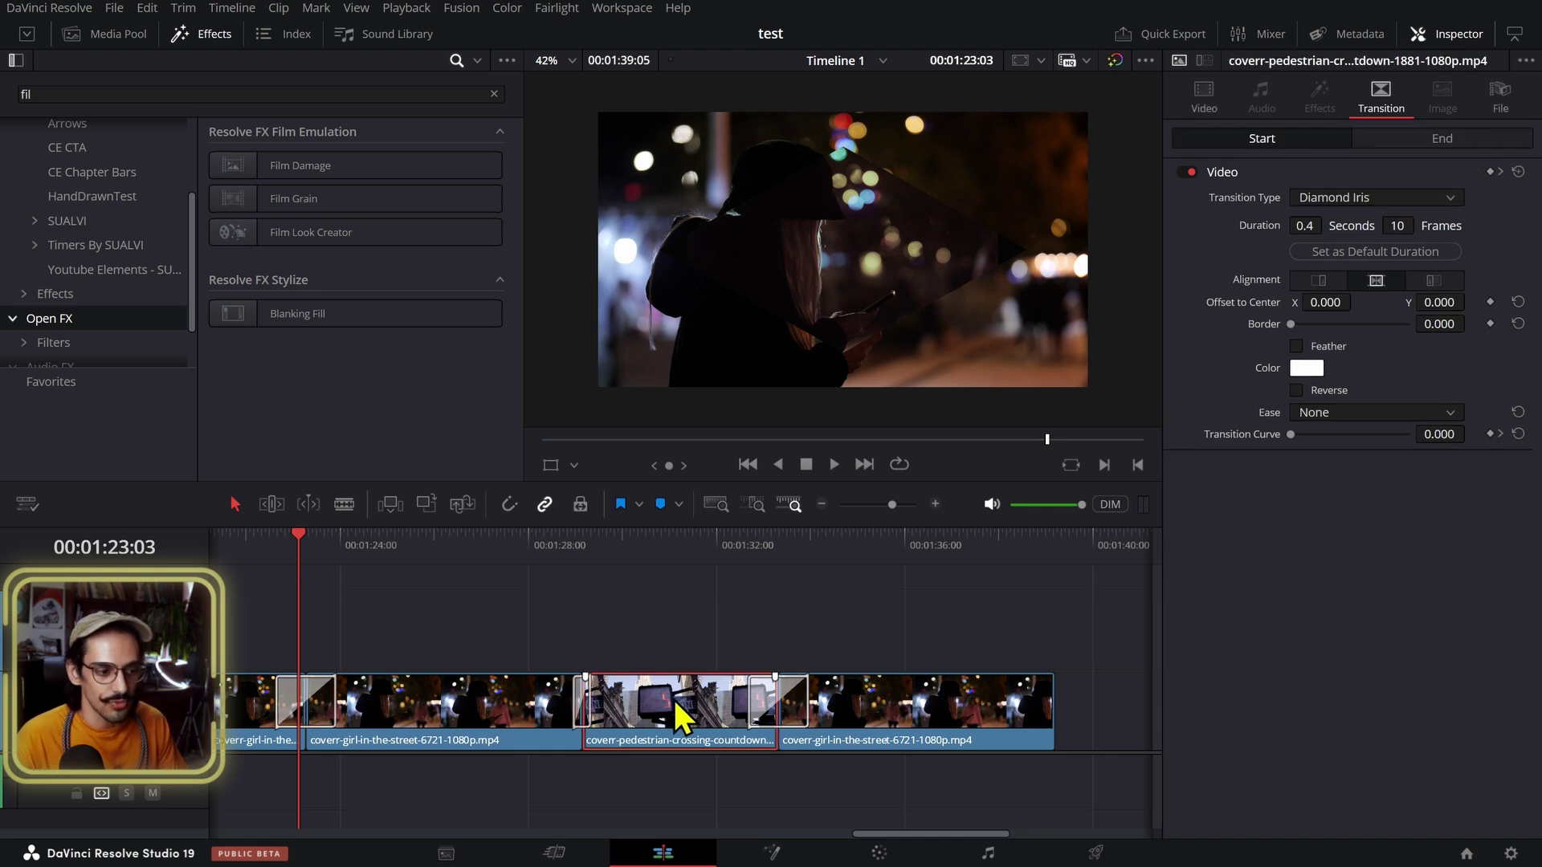
key(Delete)
key(ctrl+z)
key(ctrl+z)
key(ctrl+z)
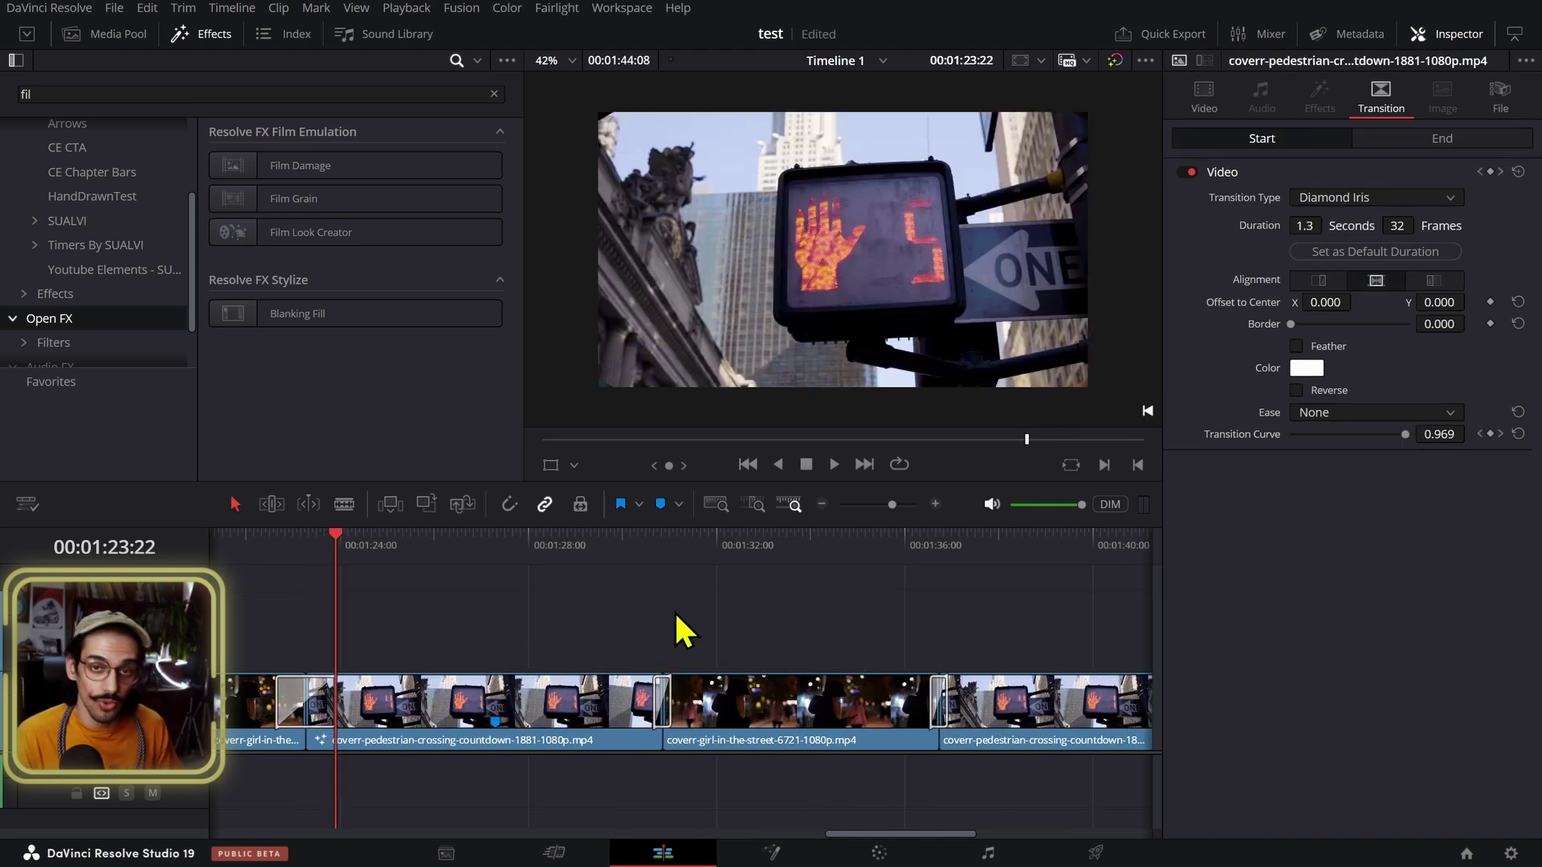
Step: Copy both clips onto V2, then undo until only the V1 sequence remains
scroll(787, 634, left, 2)
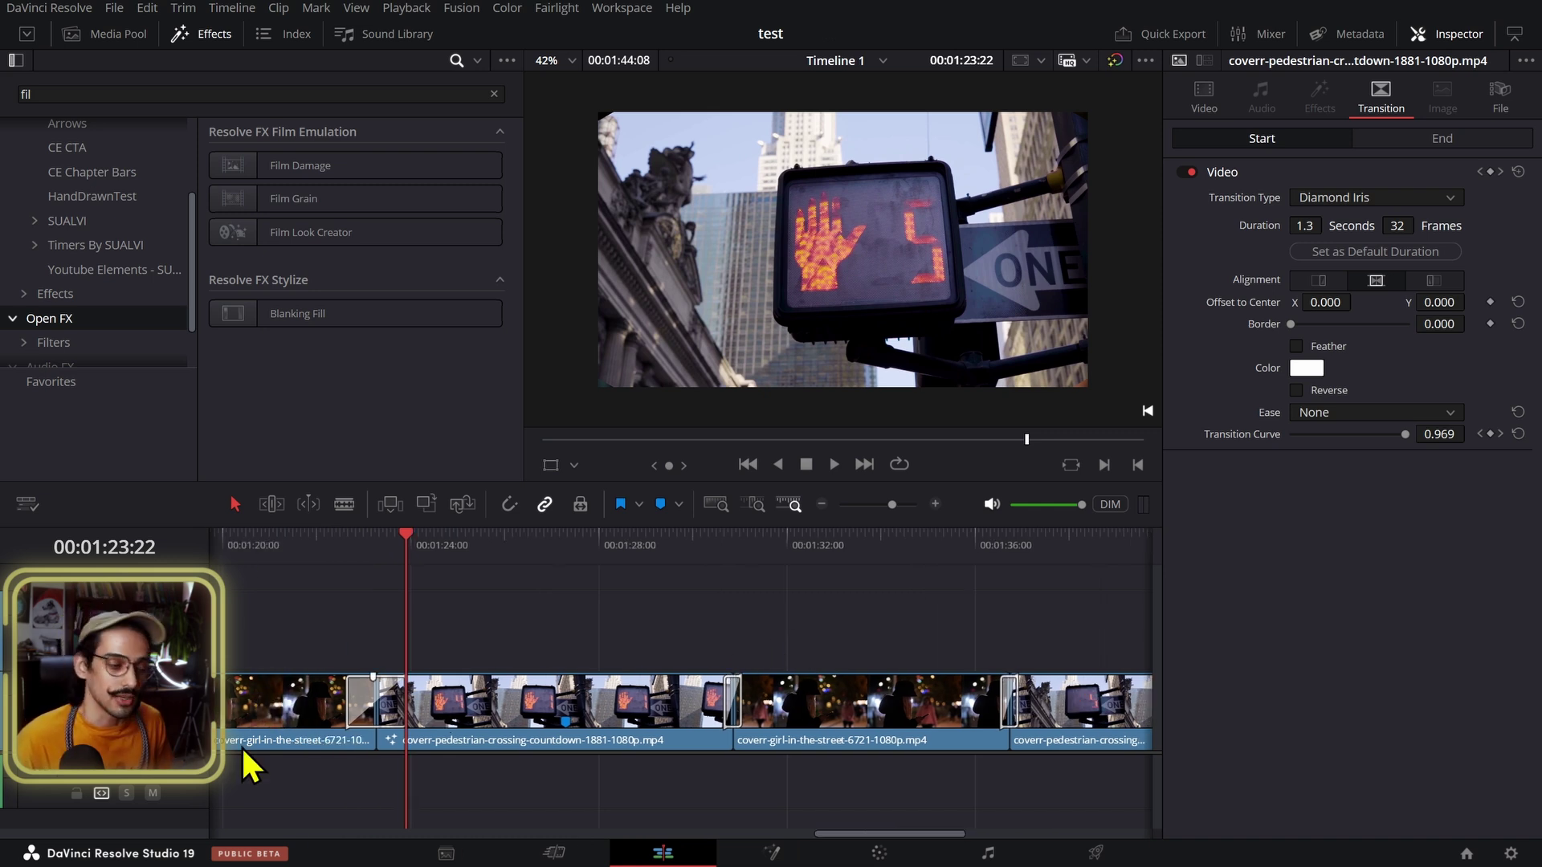
scroll(578, 639, left, 10)
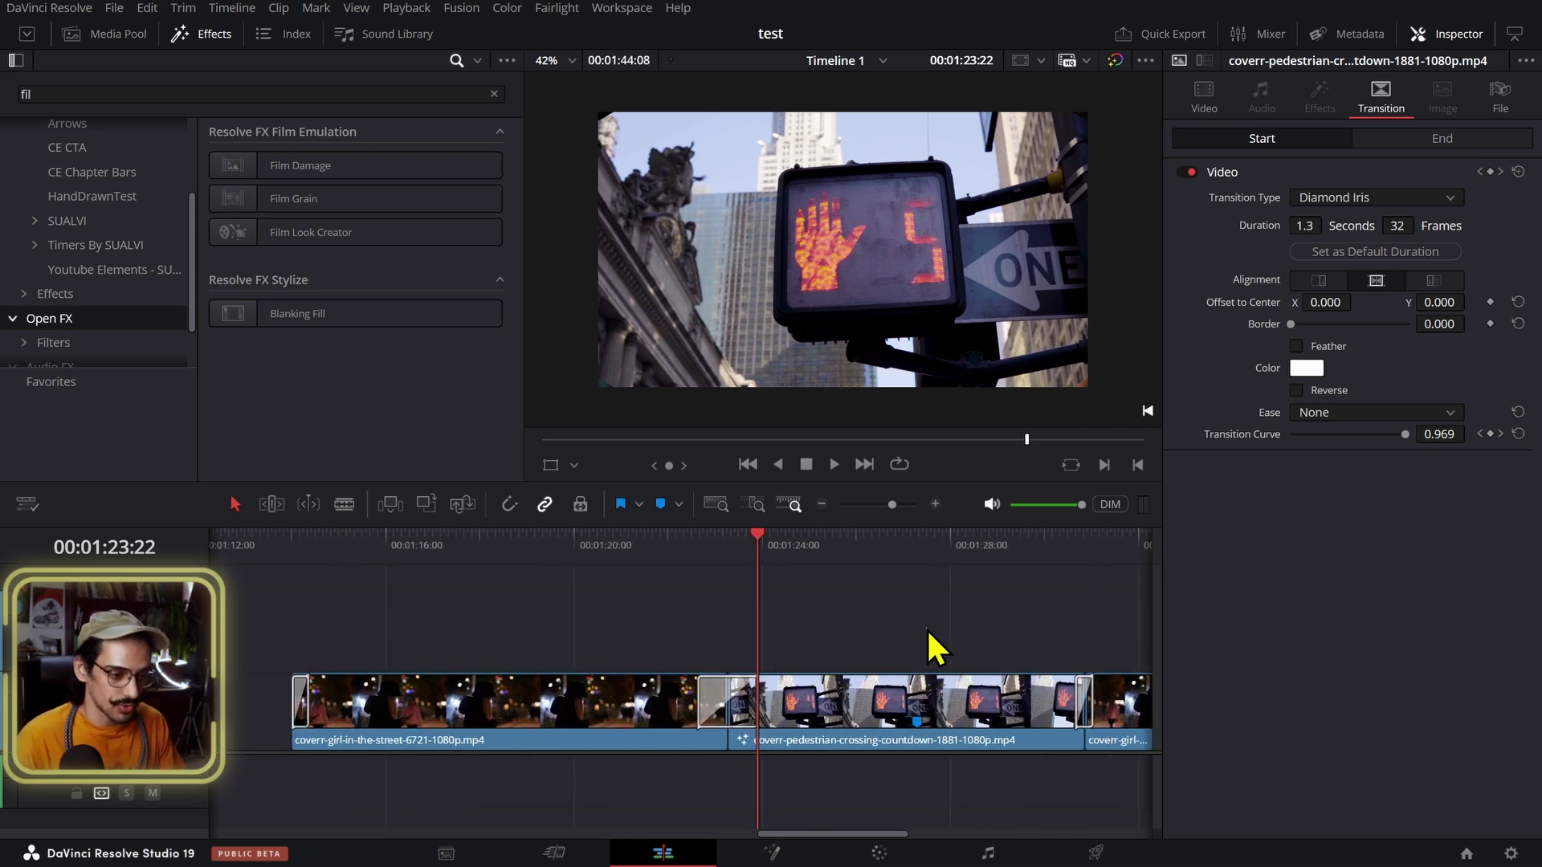
key(ctrl+a)
drag(815, 722, 819, 643)
click(809, 666)
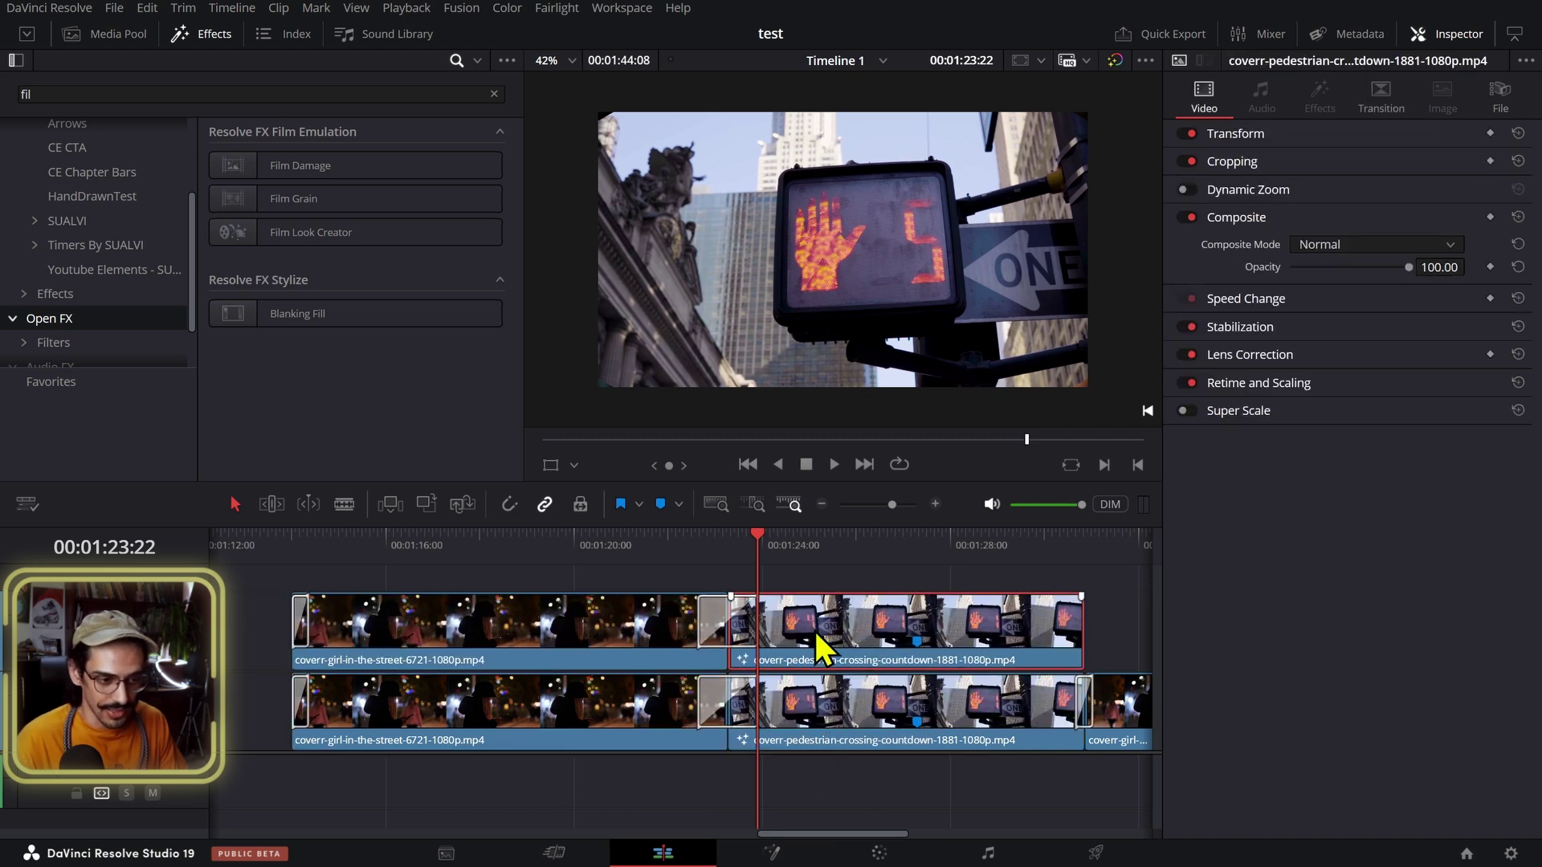
key(Delete)
click(721, 634)
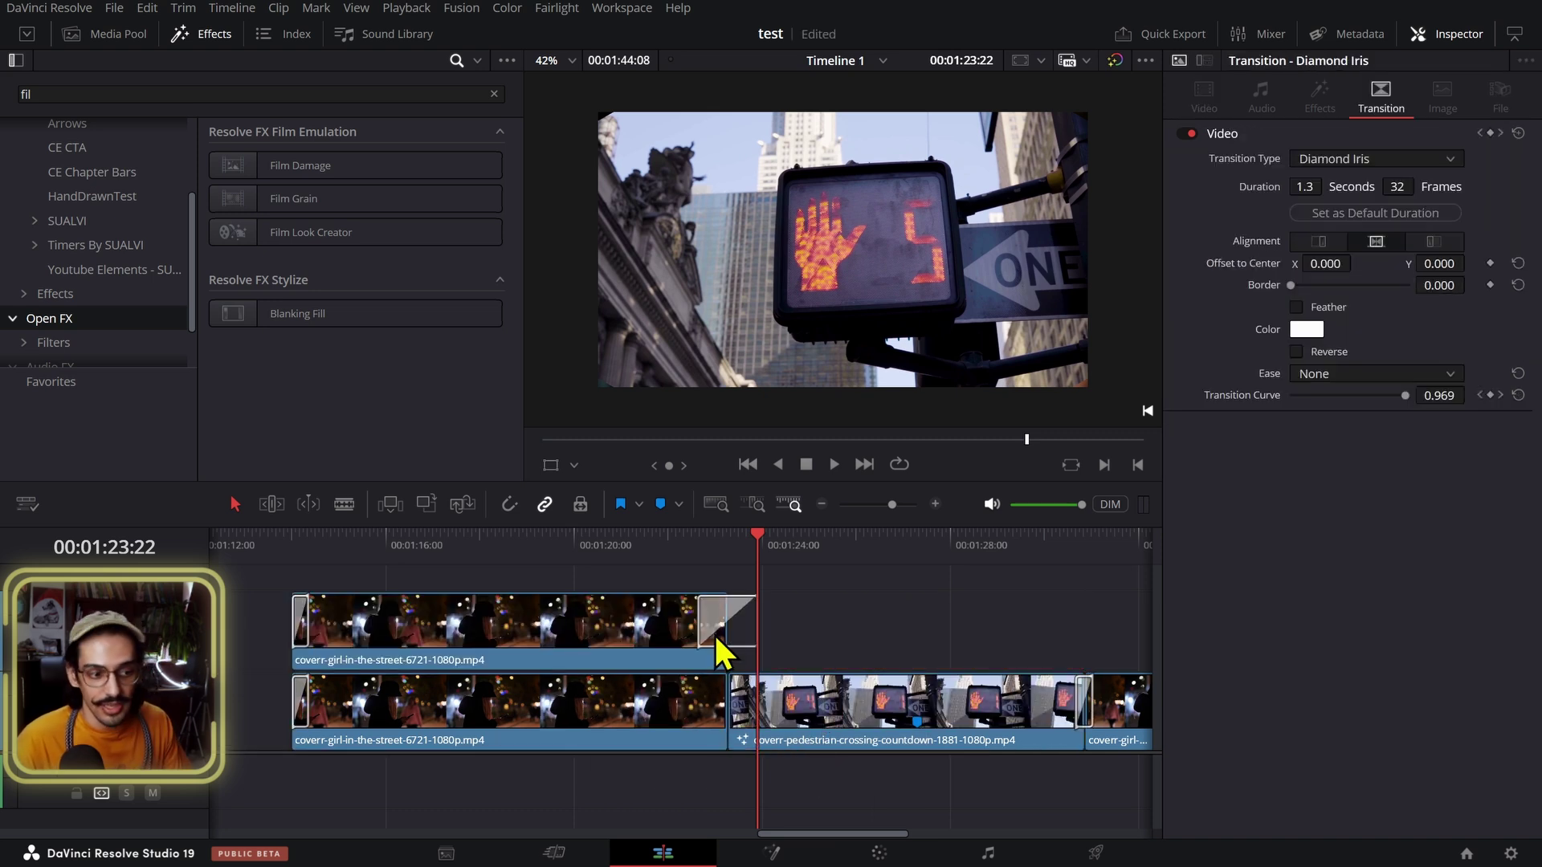
key(ctrl+z)
key(ctrl+z)
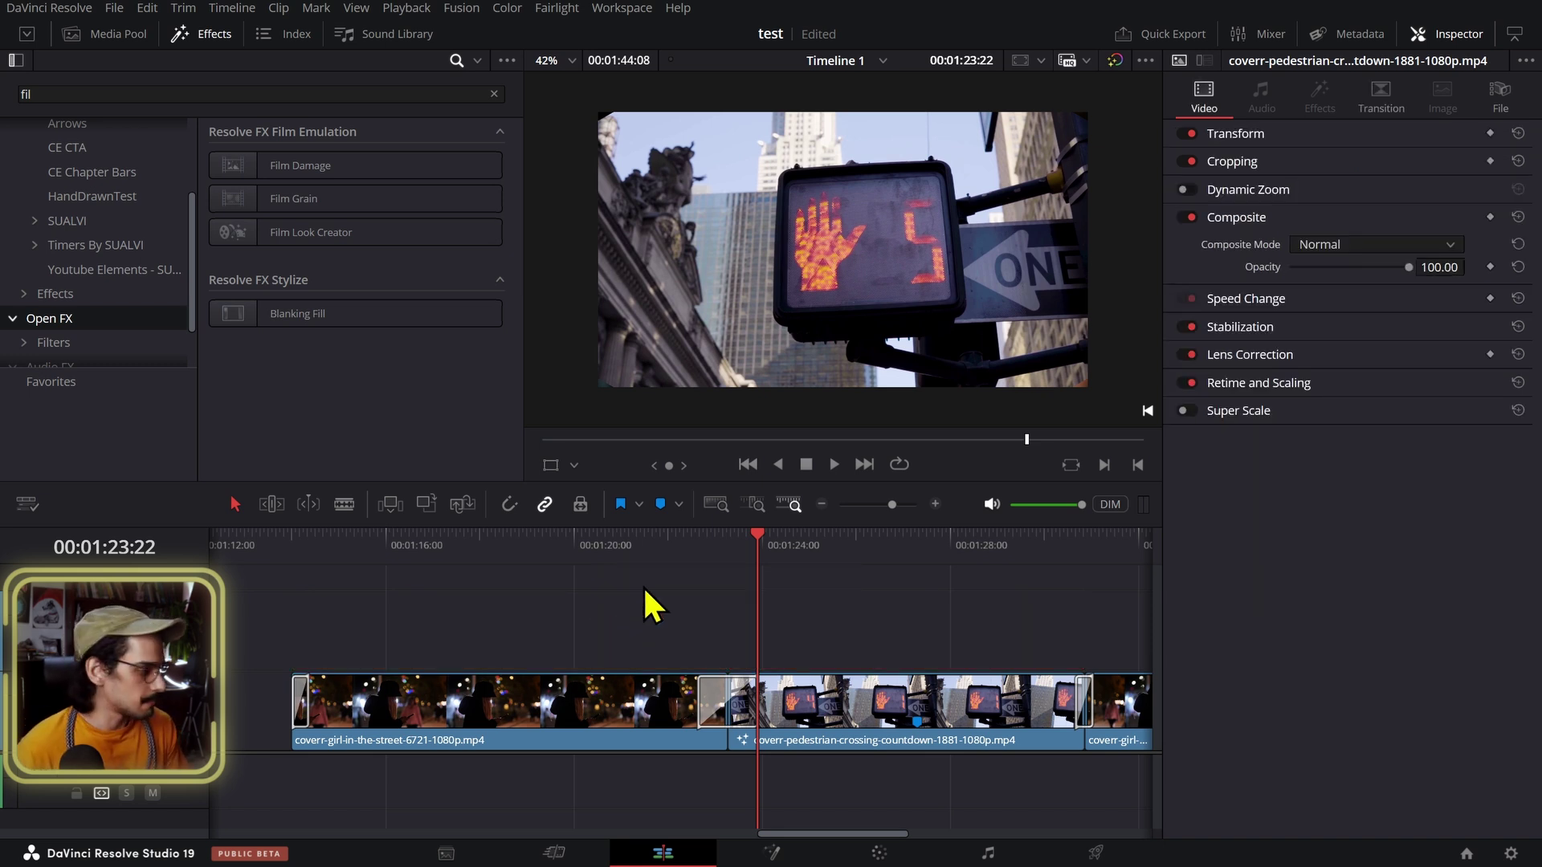
key(BackSpace)
key(BackSpace)
Step: Apply the Flying Flag effect to the pedestrian clip and preview the waving flag
text(la)
drag(215, 175, 691, 702)
key(j)
key(l)
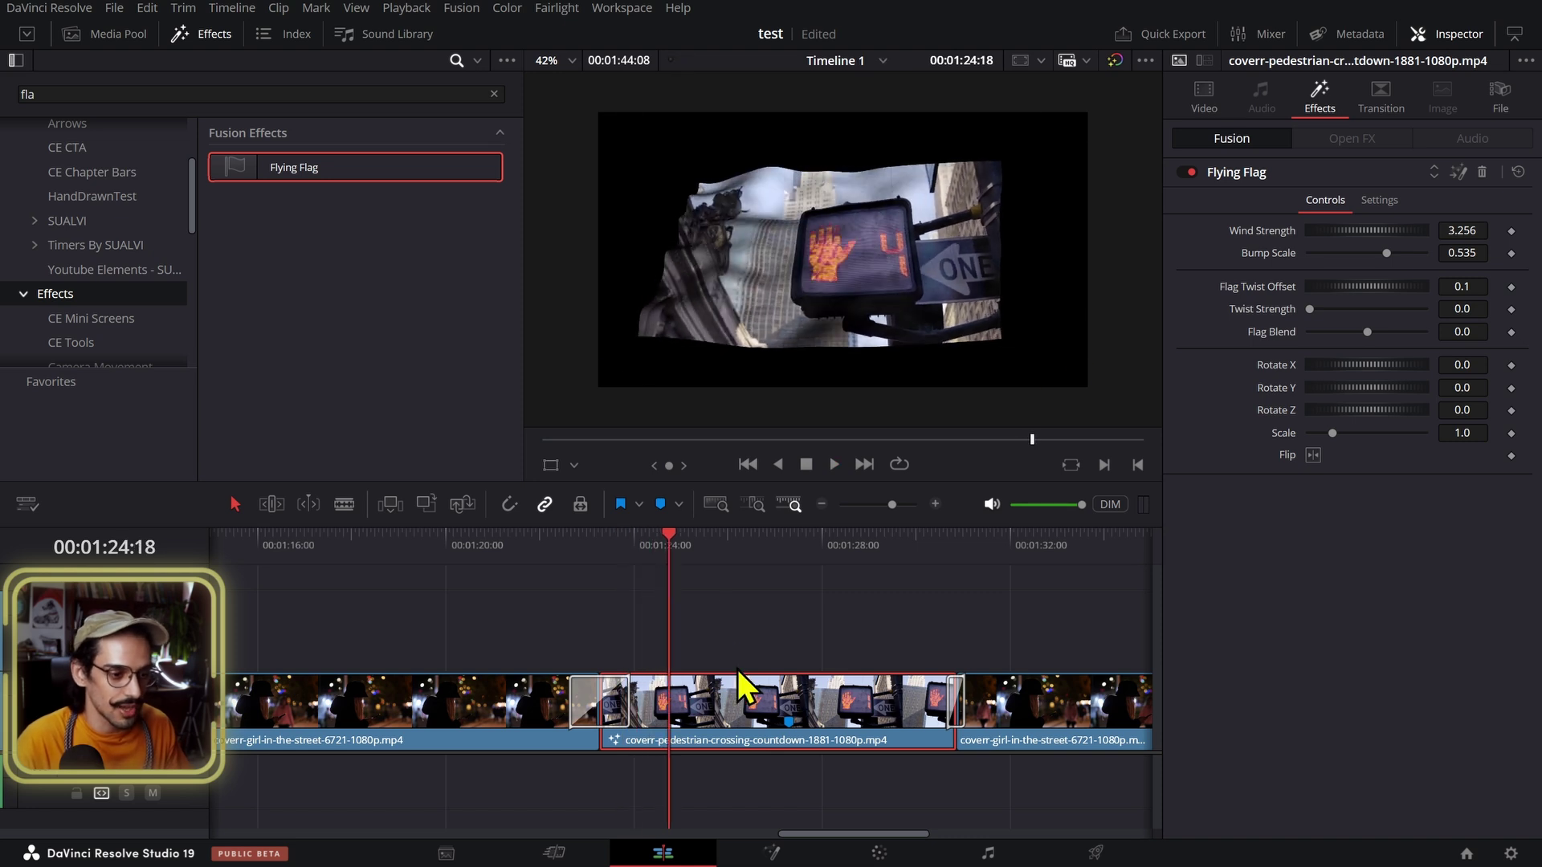
Step: Move the flag clip to V2, set Bump Scale to 0.3342, and open it in Fusion
drag(716, 727, 551, 653)
scroll(551, 654, up, 3)
click(610, 558)
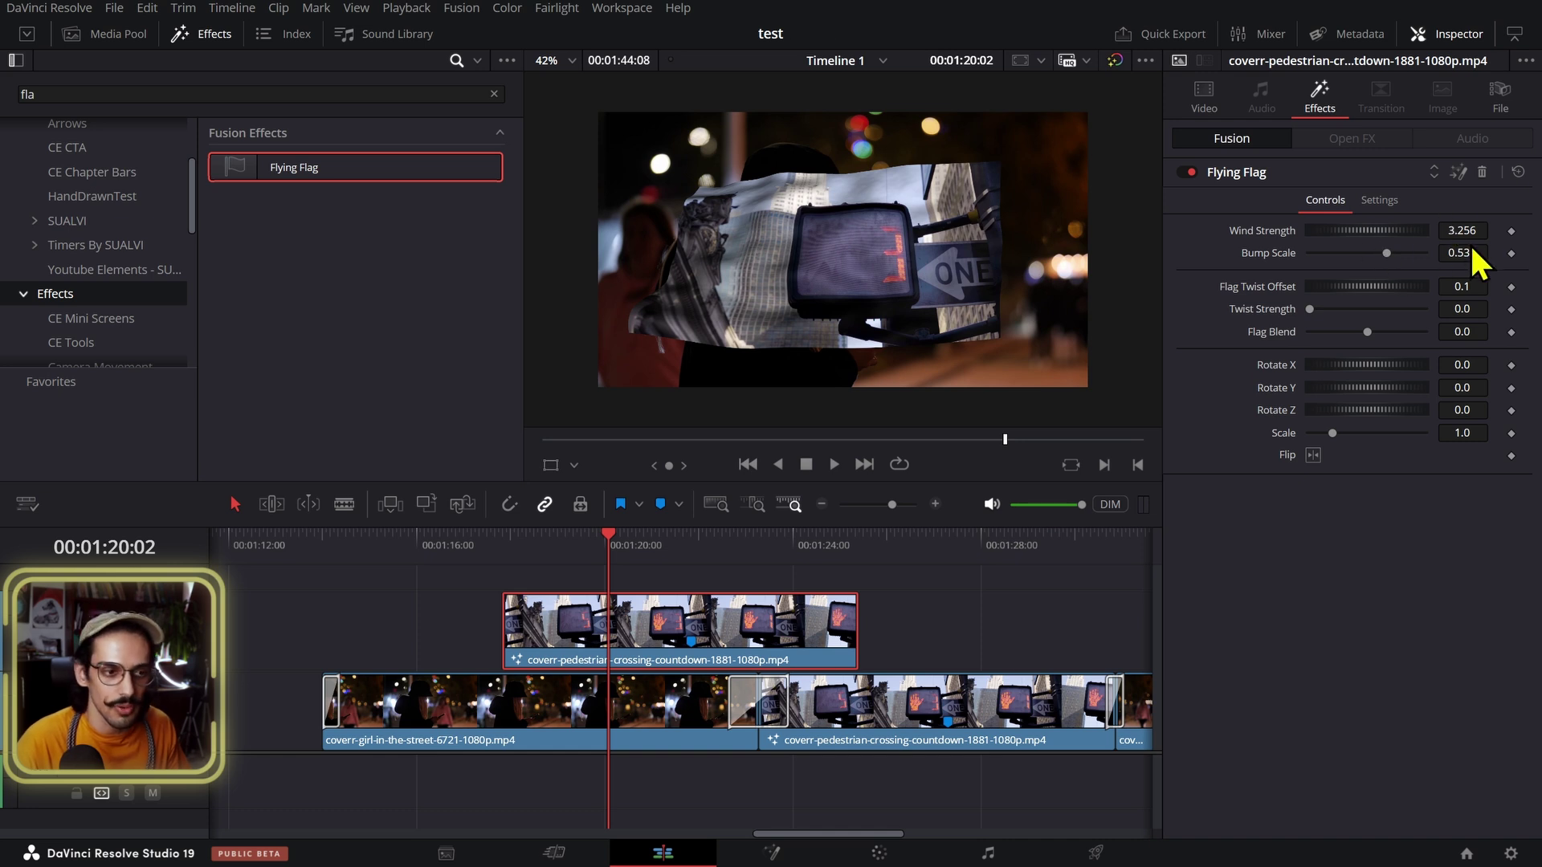
drag(1467, 250, 1413, 250)
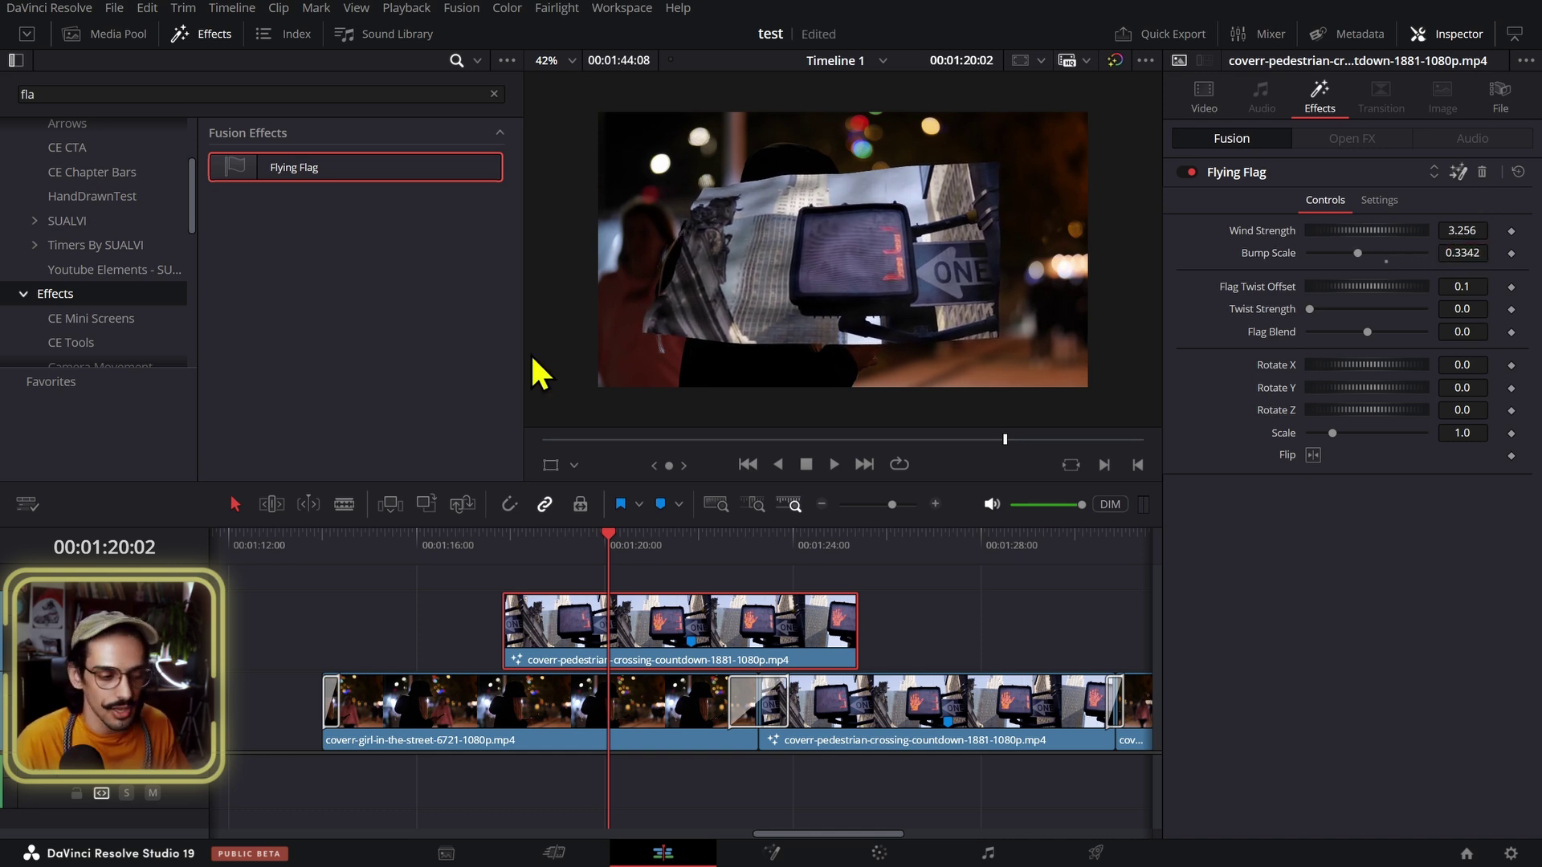
key(shift+5)
Step: Expand the FlyingFlag group to inspect its nodes, then collapse it back to one node
click(310, 770)
double_click(325, 769)
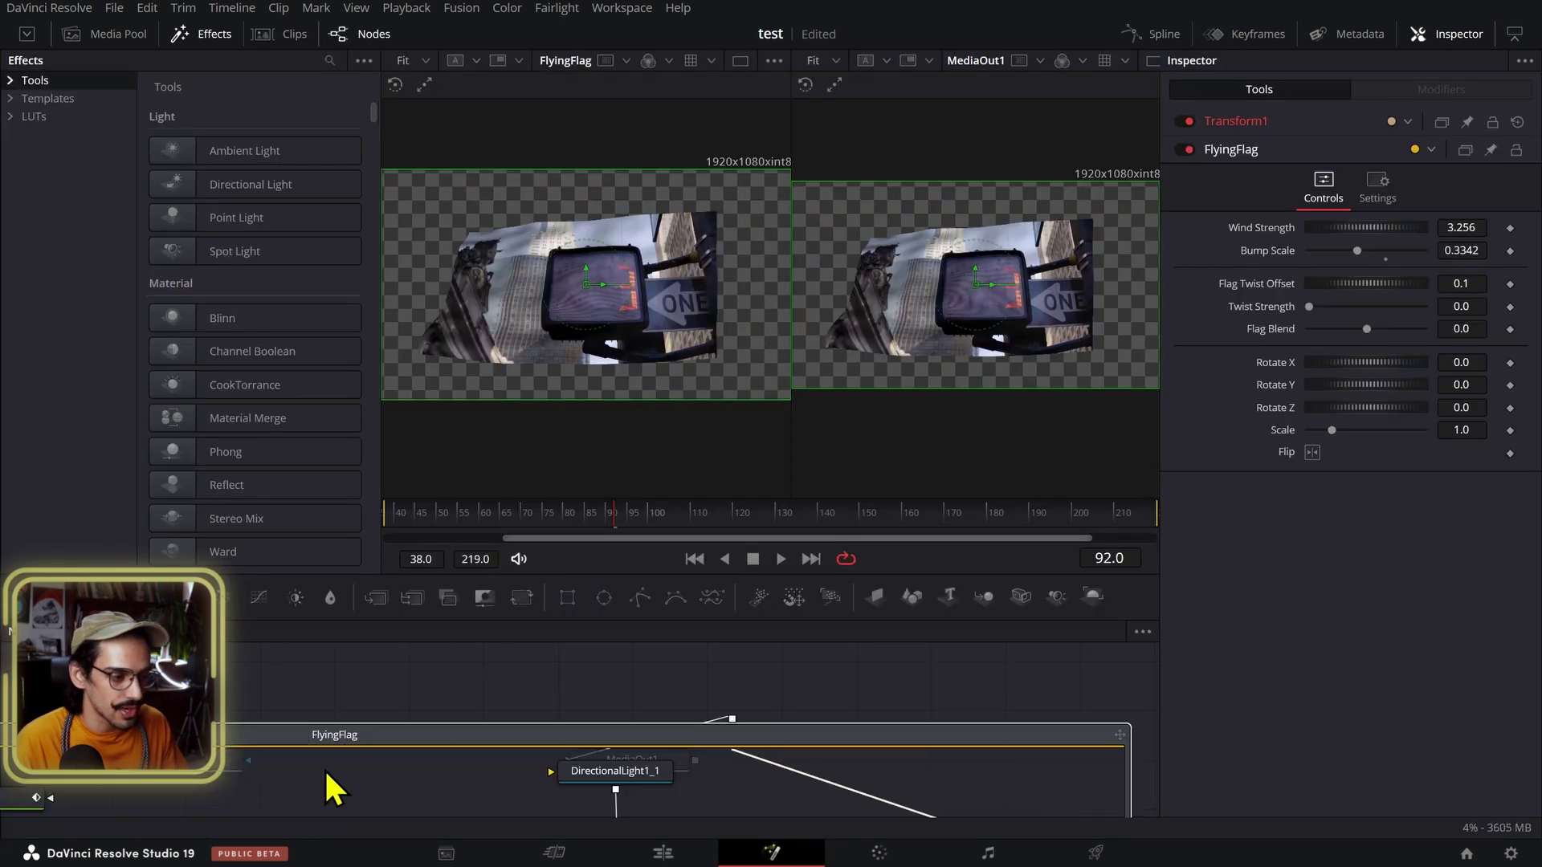
scroll(895, 666, down, 2)
scroll(849, 734, right, 3)
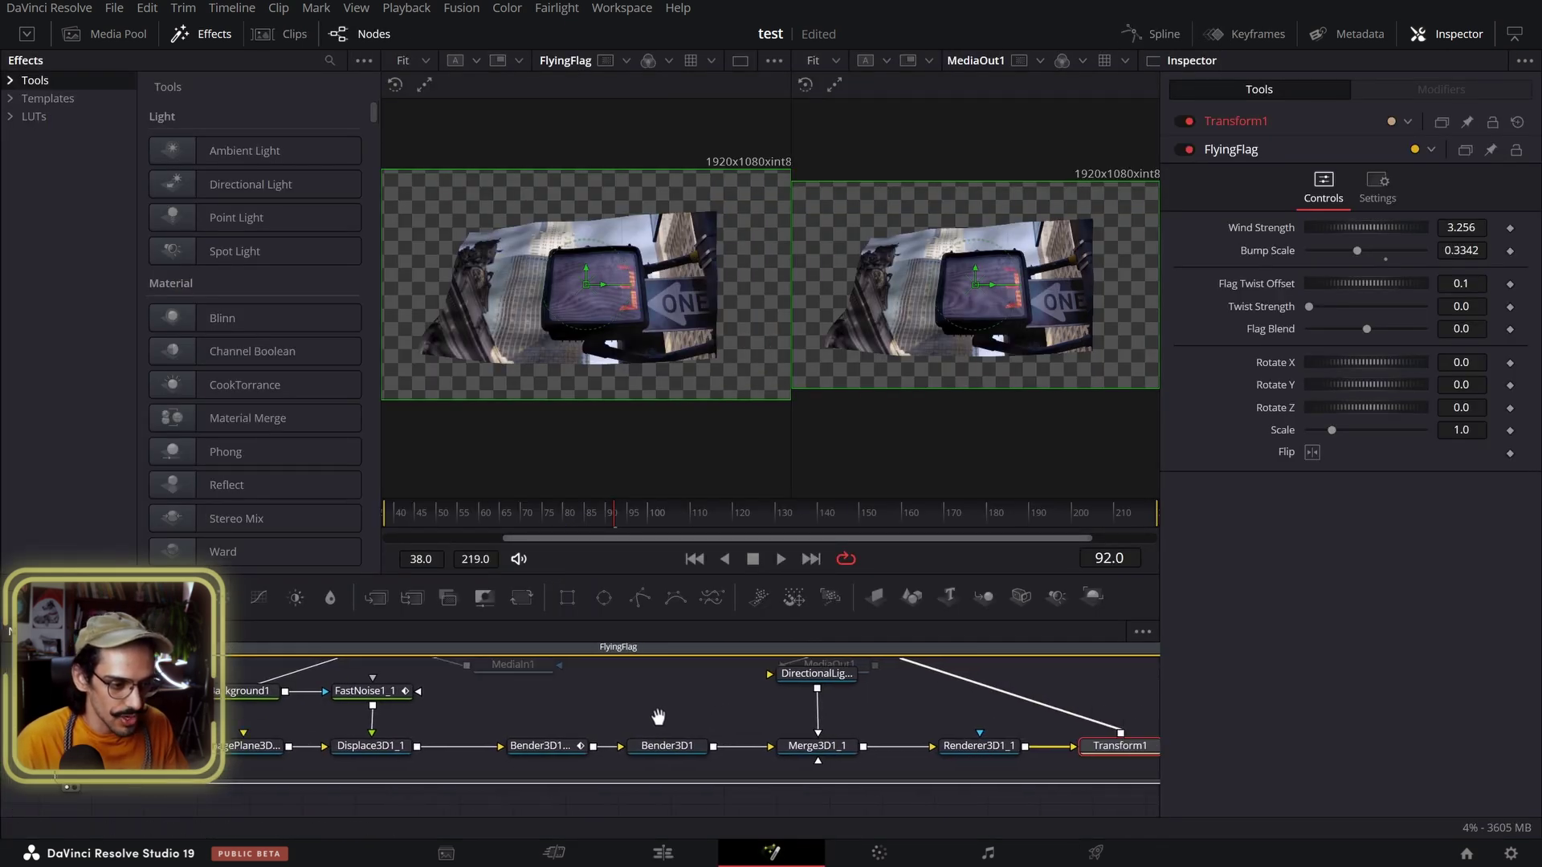
scroll(682, 714, right, 2)
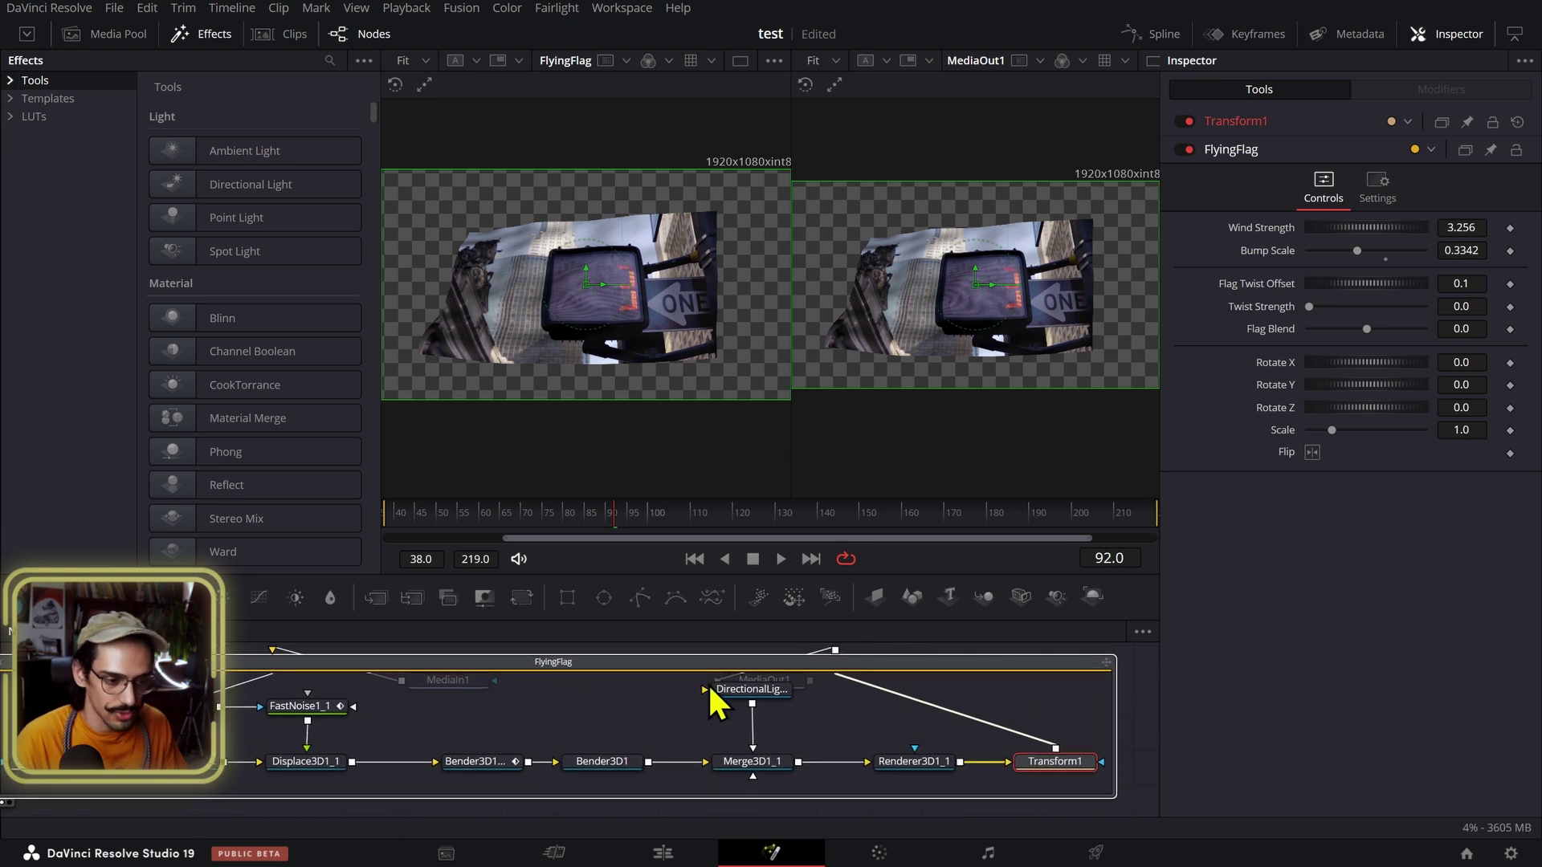
double_click(681, 661)
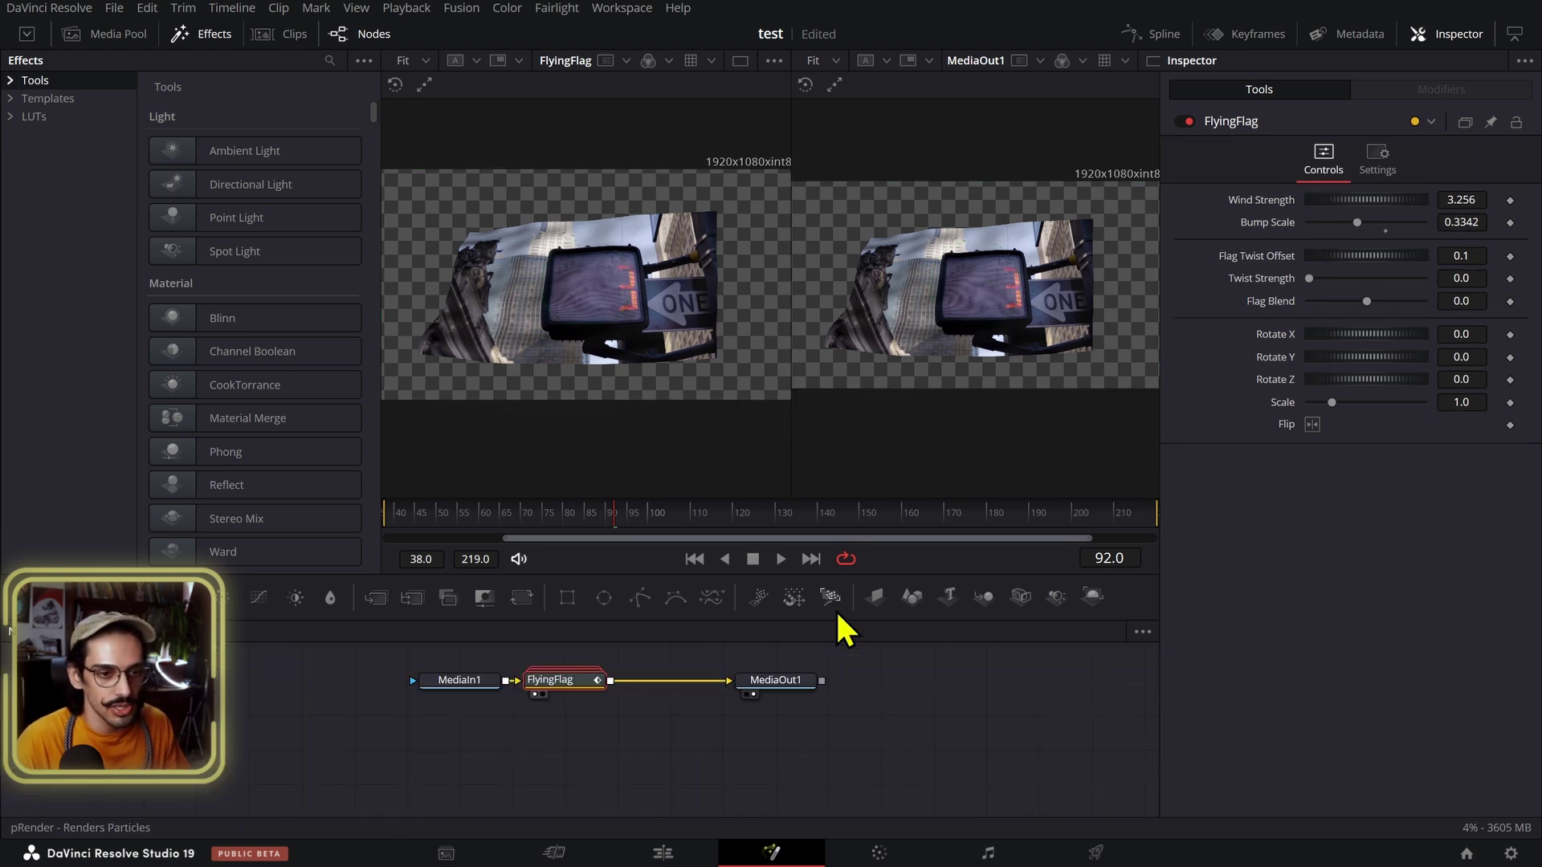
Step: Preview the flag while trying Flag Twist Offset near 0.97, then near zero, and a 3D rotation
click(695, 863)
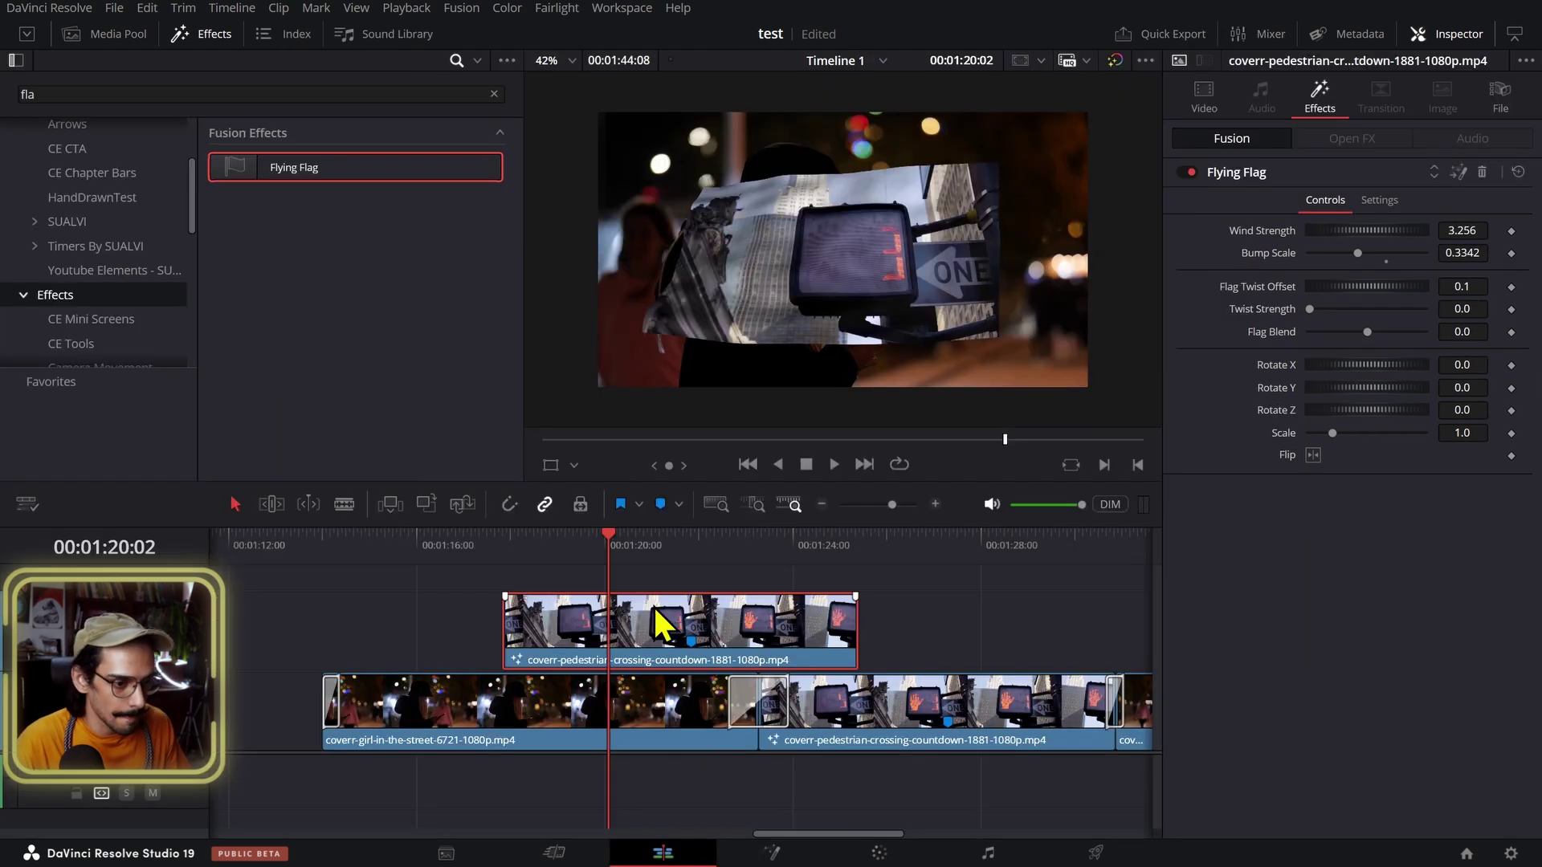
click(509, 568)
key(space)
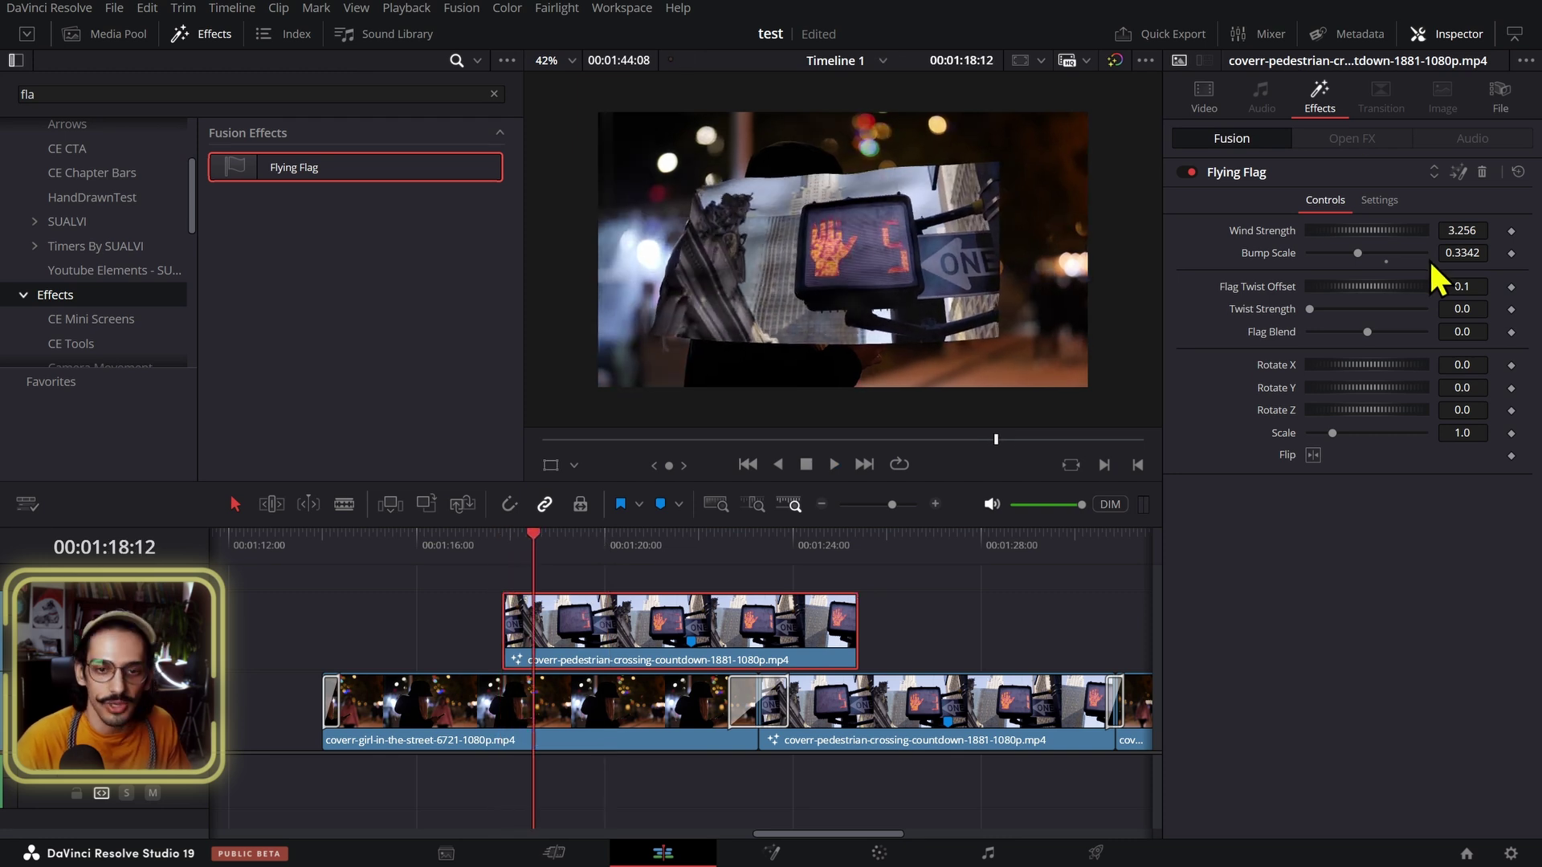
mouse_move(1462, 286)
mouse_down()
mouse_move(1502, 286)
mouse_move(1458, 286)
mouse_up()
key(space)
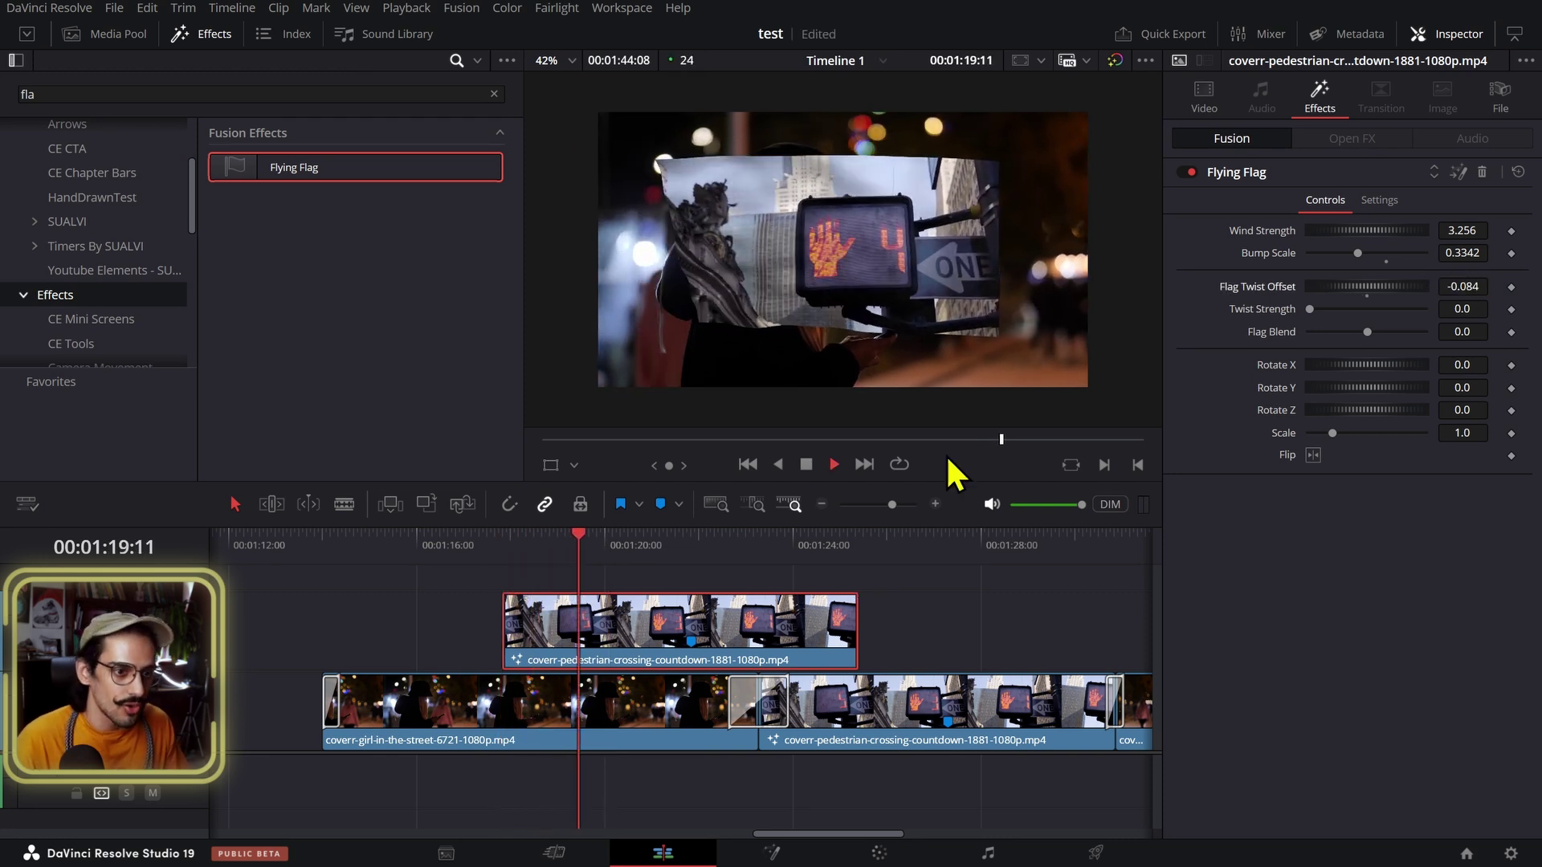
key(space)
mouse_move(1455, 286)
mouse_down()
mouse_move(1440, 309)
mouse_move(1458, 309)
mouse_up()
drag(1446, 388, 1463, 373)
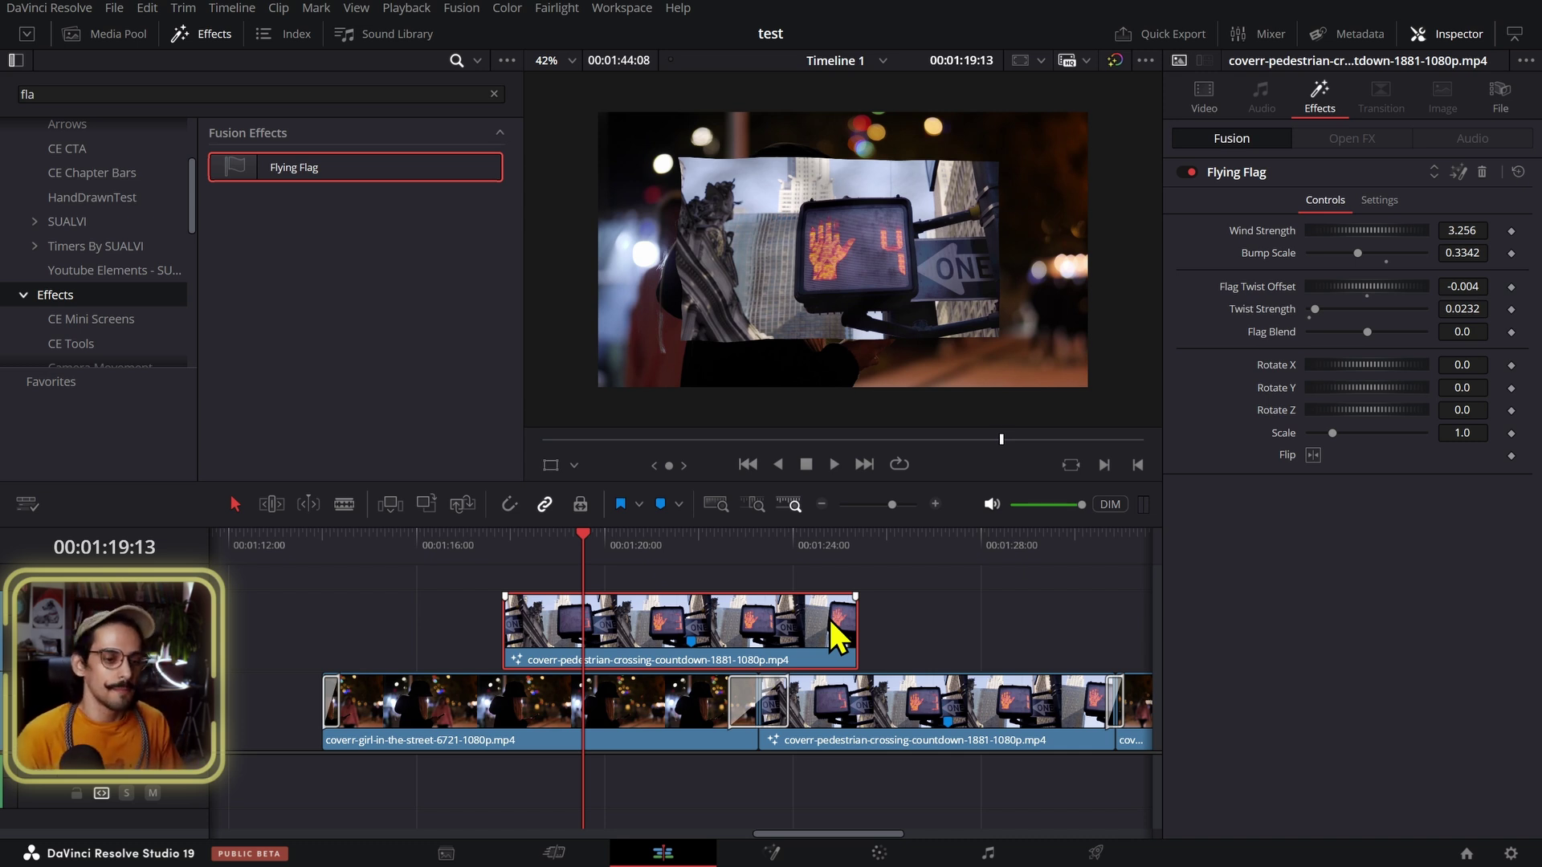
Step: Delete the upper-track flag copy and select the V1 pedestrian clip at 01:27:08
key(Delete)
click(912, 585)
scroll(757, 627, right, 3)
click(739, 707)
click(711, 551)
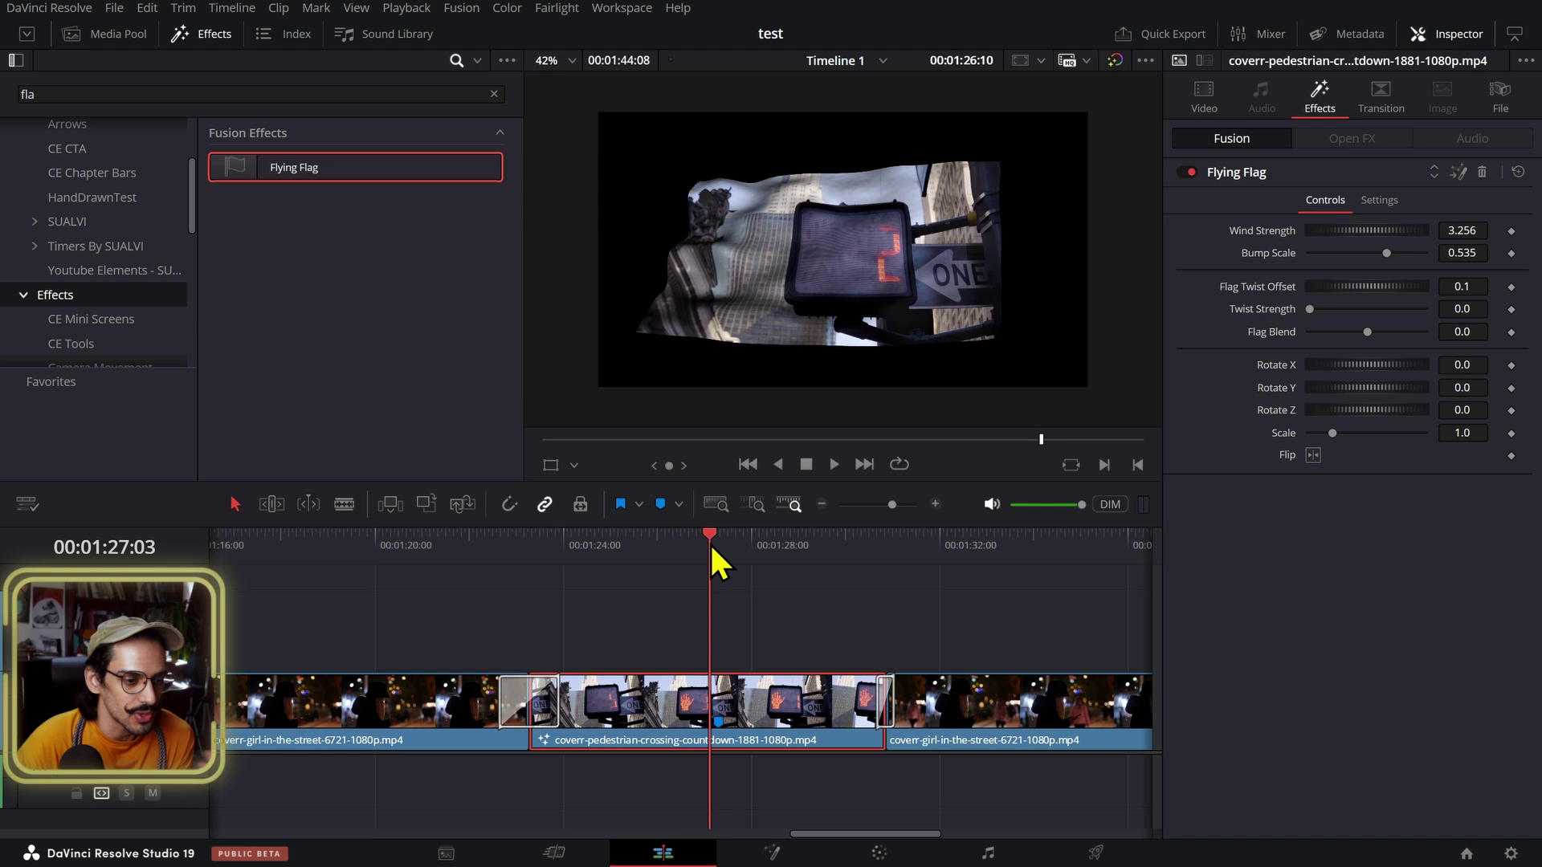
click(721, 616)
click(751, 700)
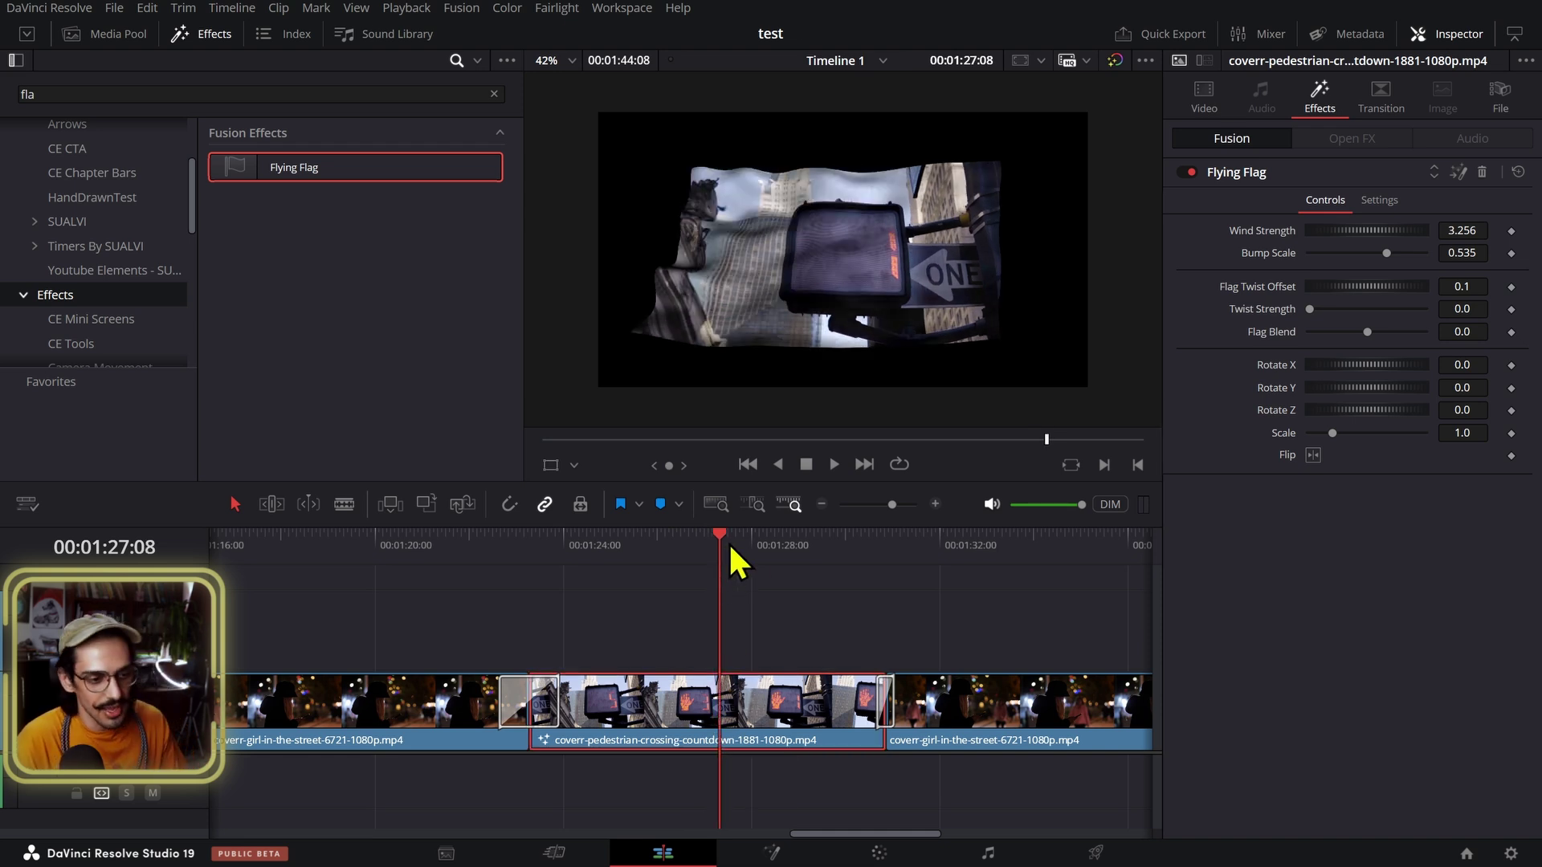
click(688, 554)
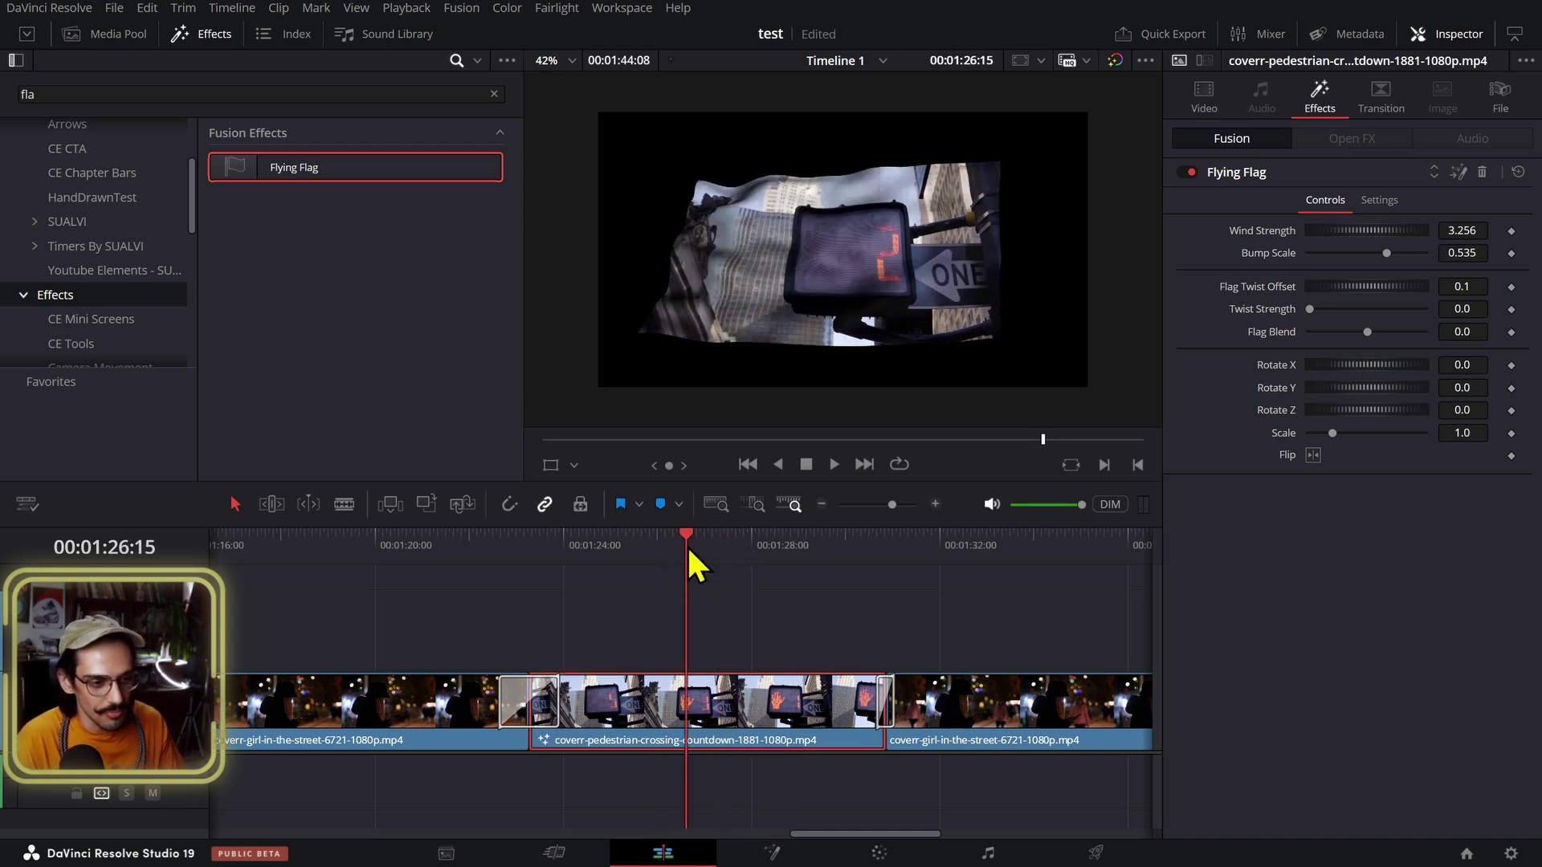
right_click(750, 700)
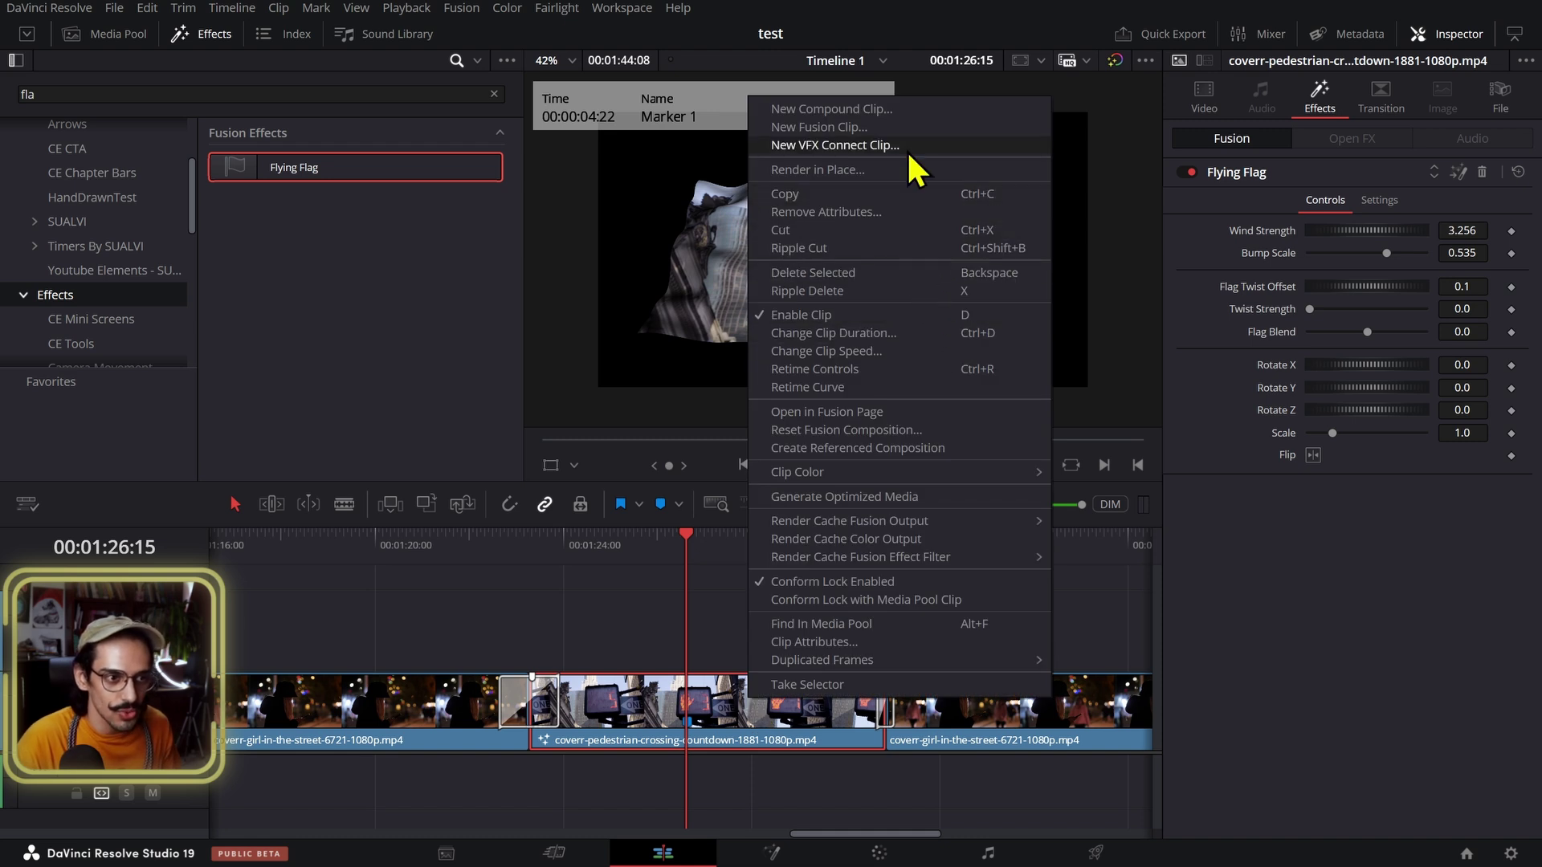
click(875, 414)
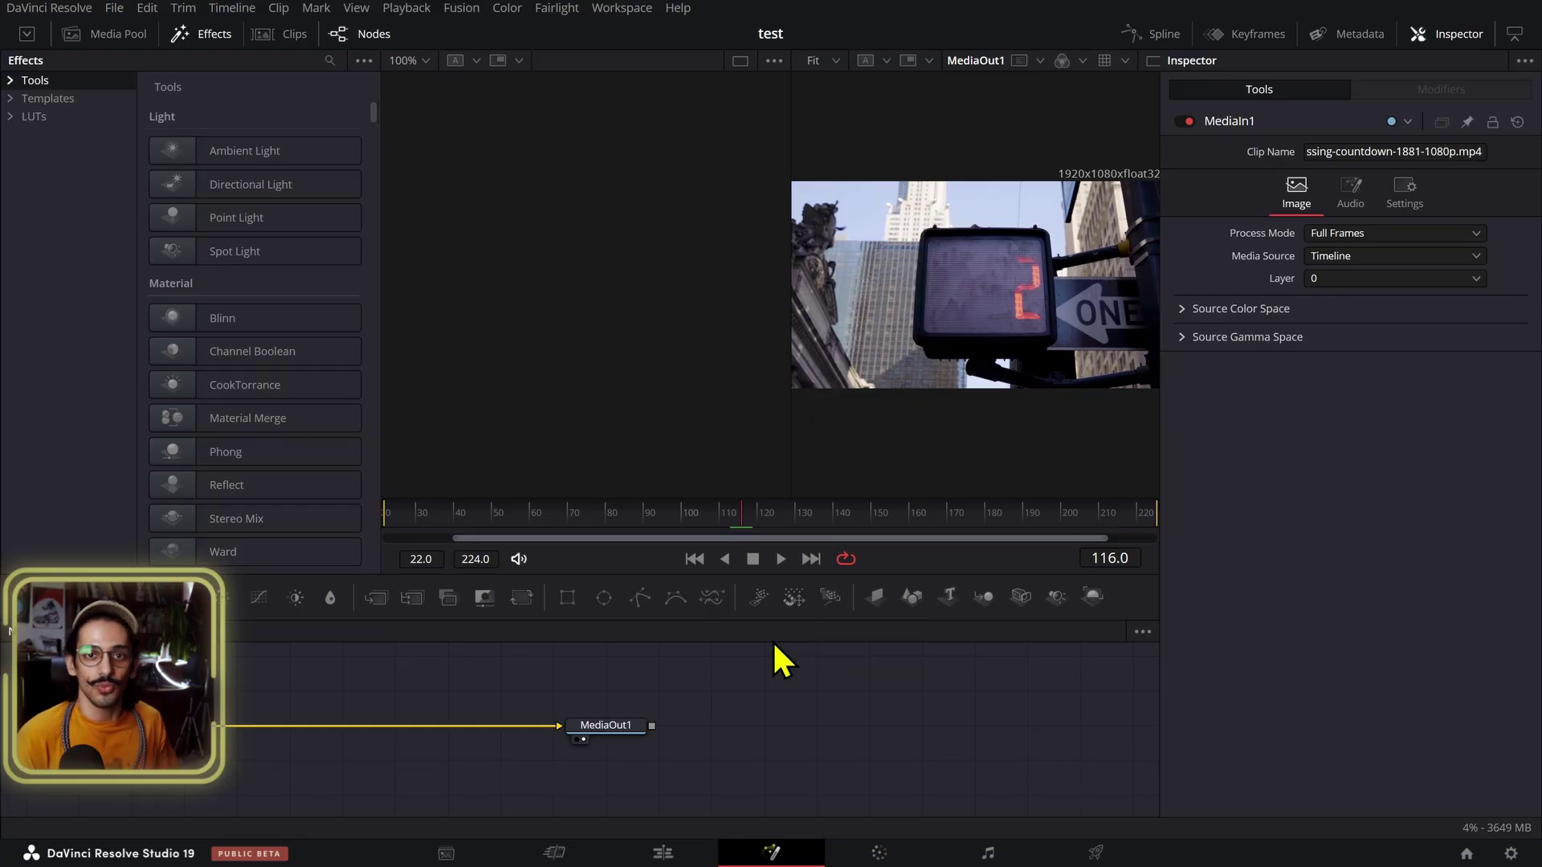
click(662, 853)
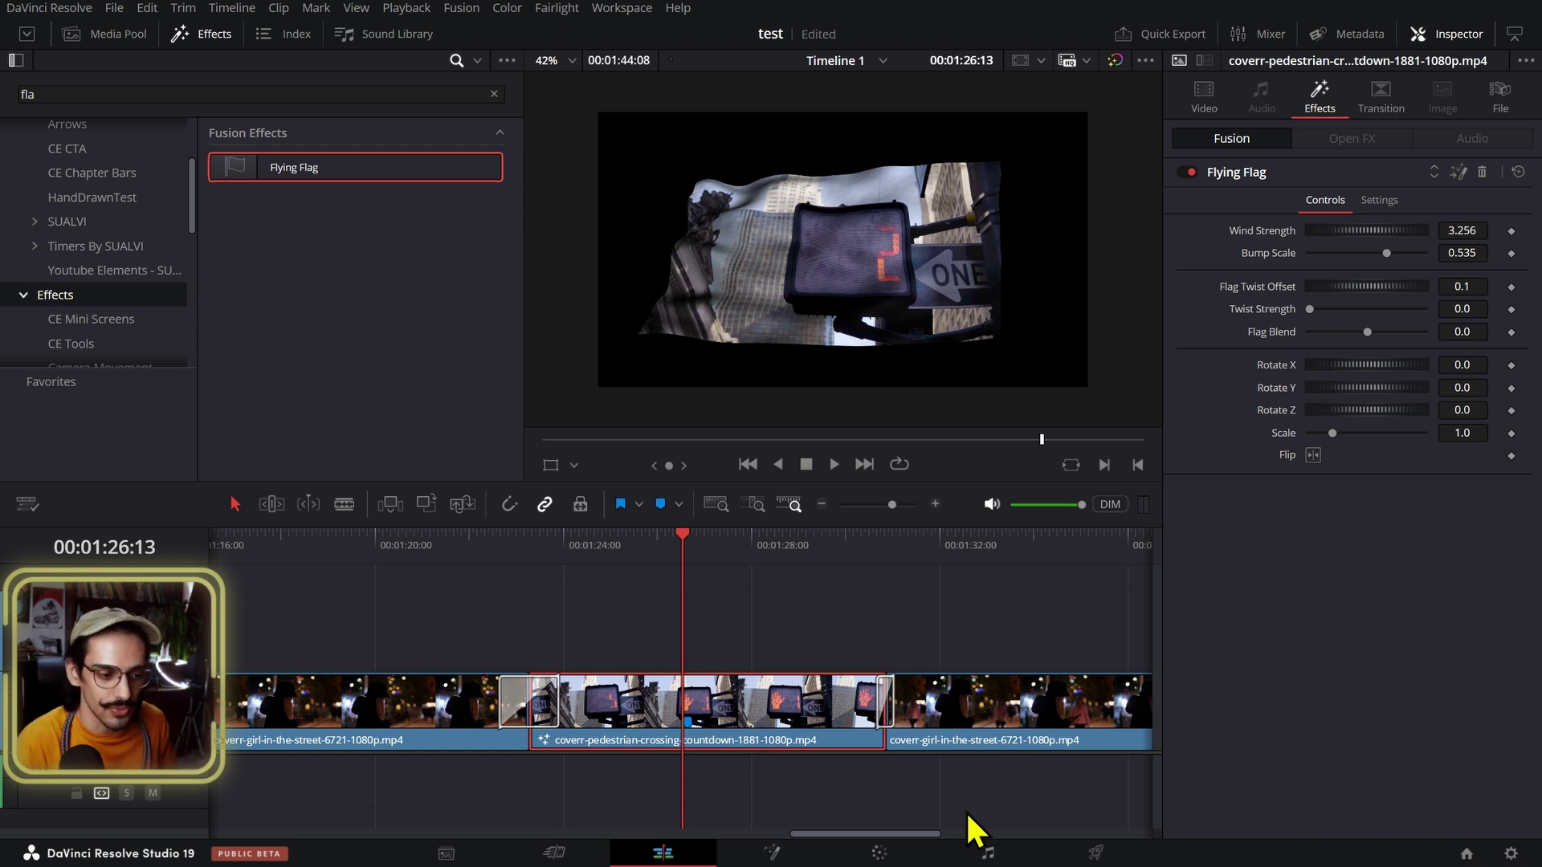
Step: Park the playhead on Marker 1 and add an Adjustment Clip above the pedestrian clip
drag(729, 554, 700, 560)
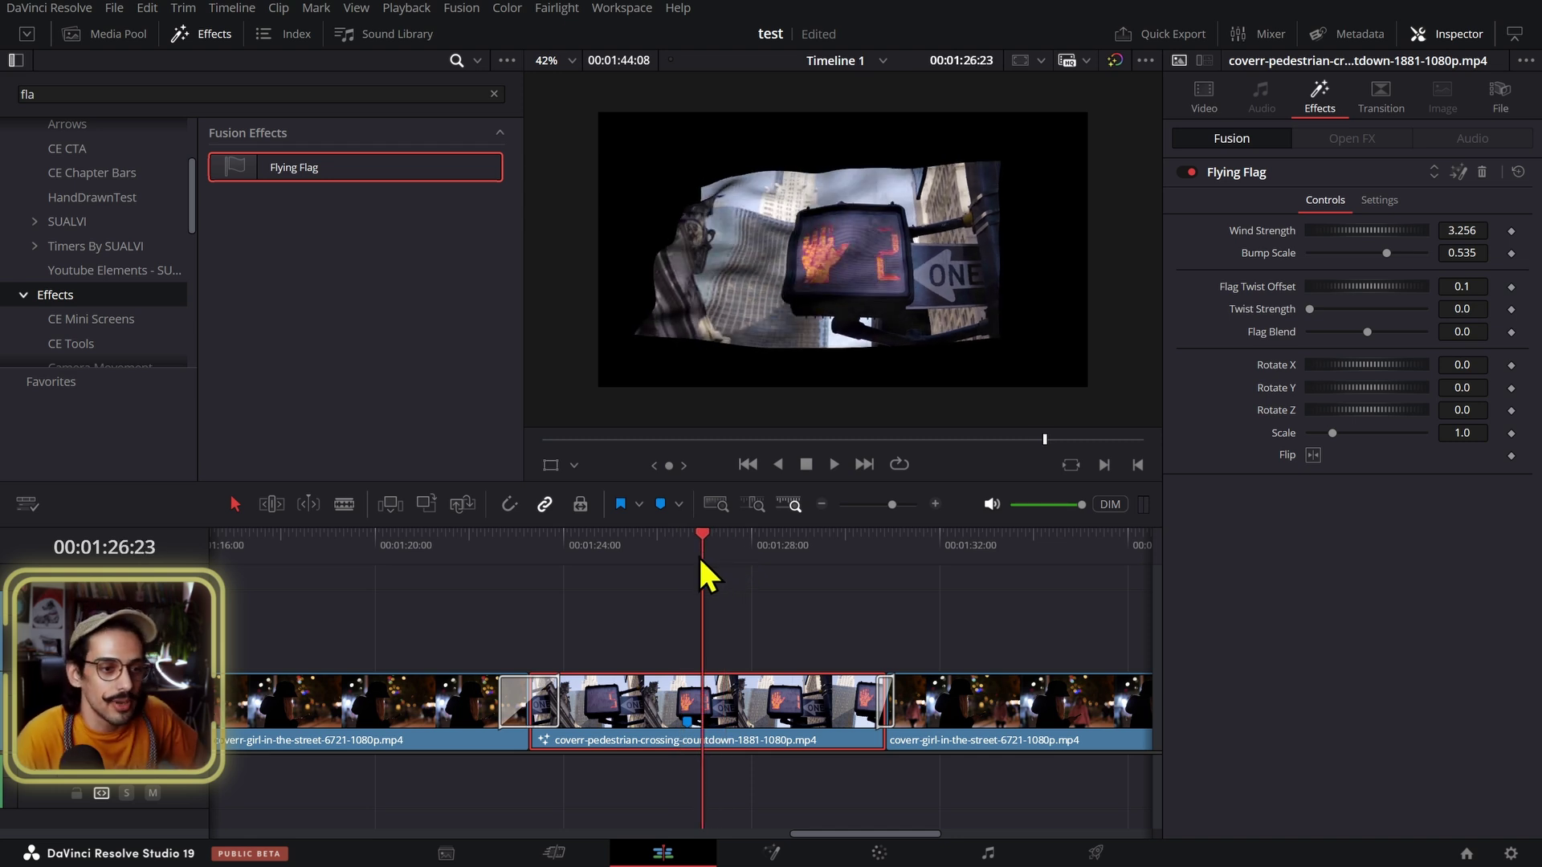
drag(701, 560, 686, 561)
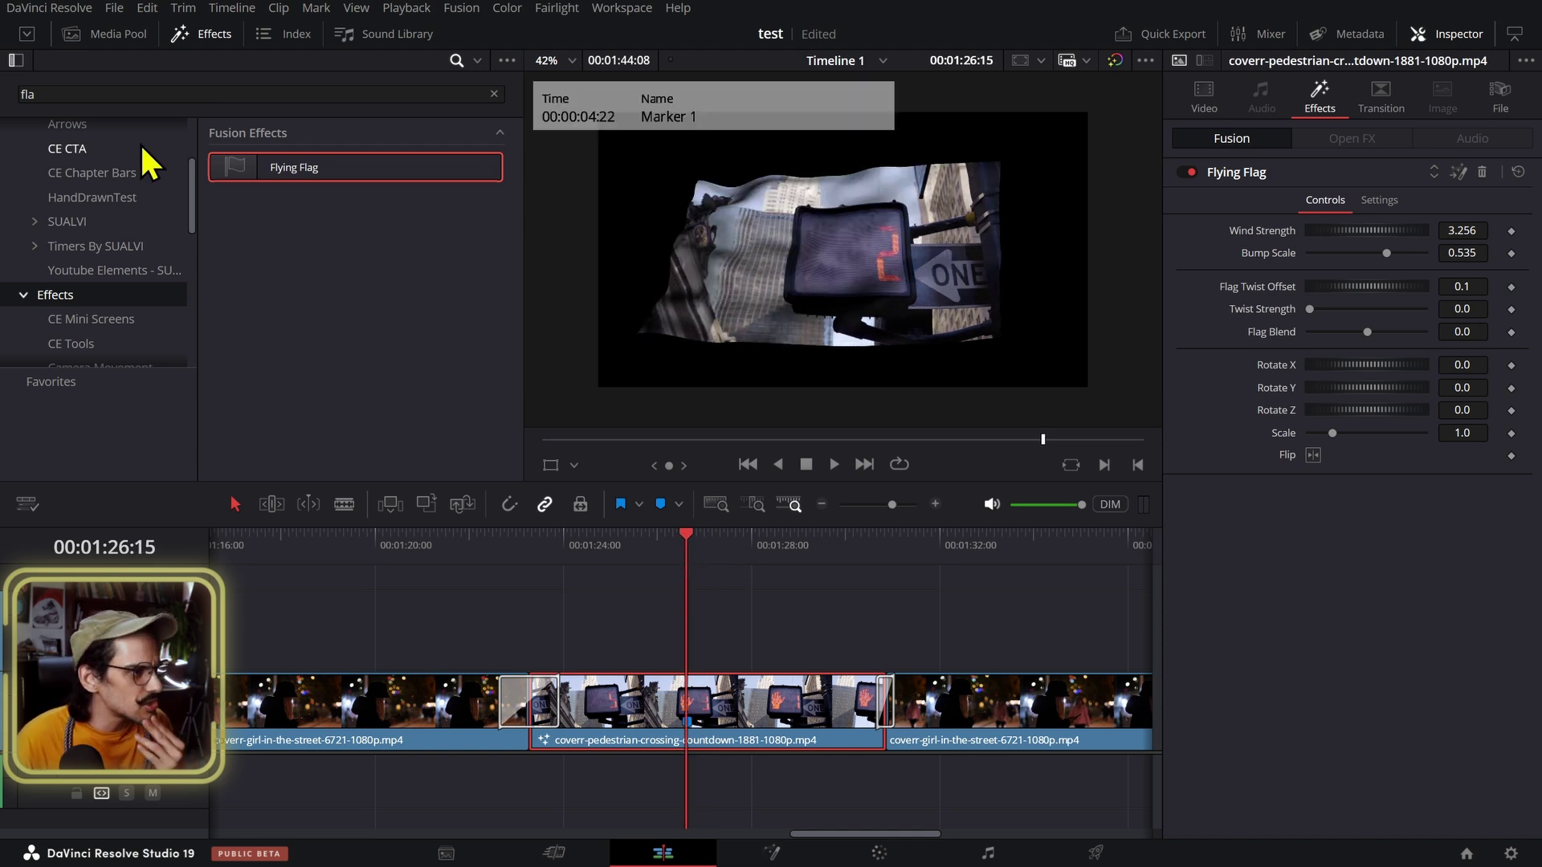
double_click(192, 95)
text(ad)
drag(337, 167, 750, 640)
click(734, 542)
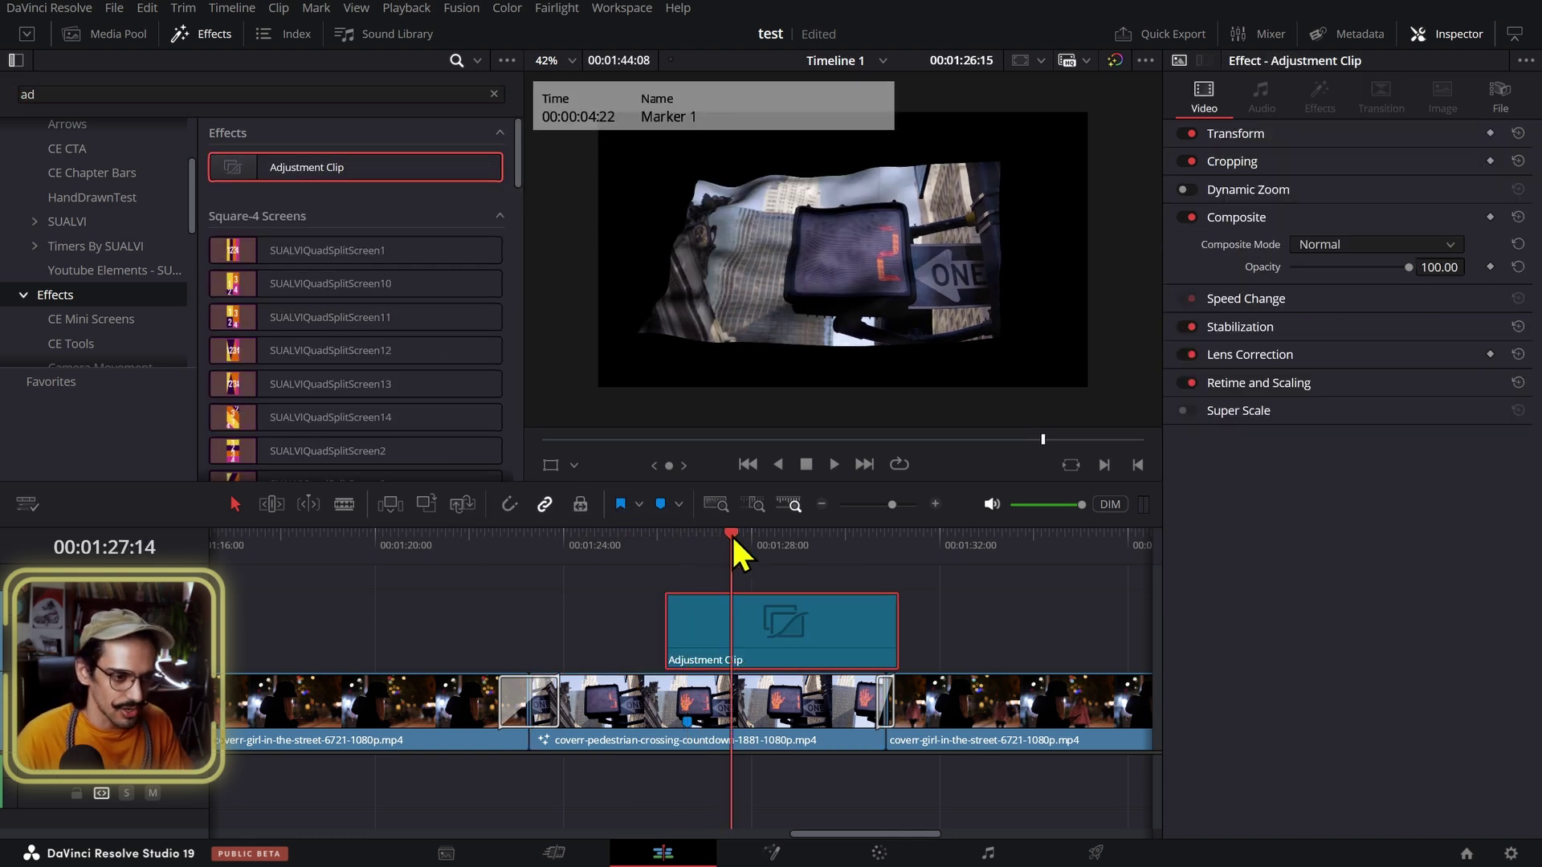
Step: Inspect the adjustment clip's Fusion composition at frame 35, then delete the clip from the timeline
right_click(776, 651)
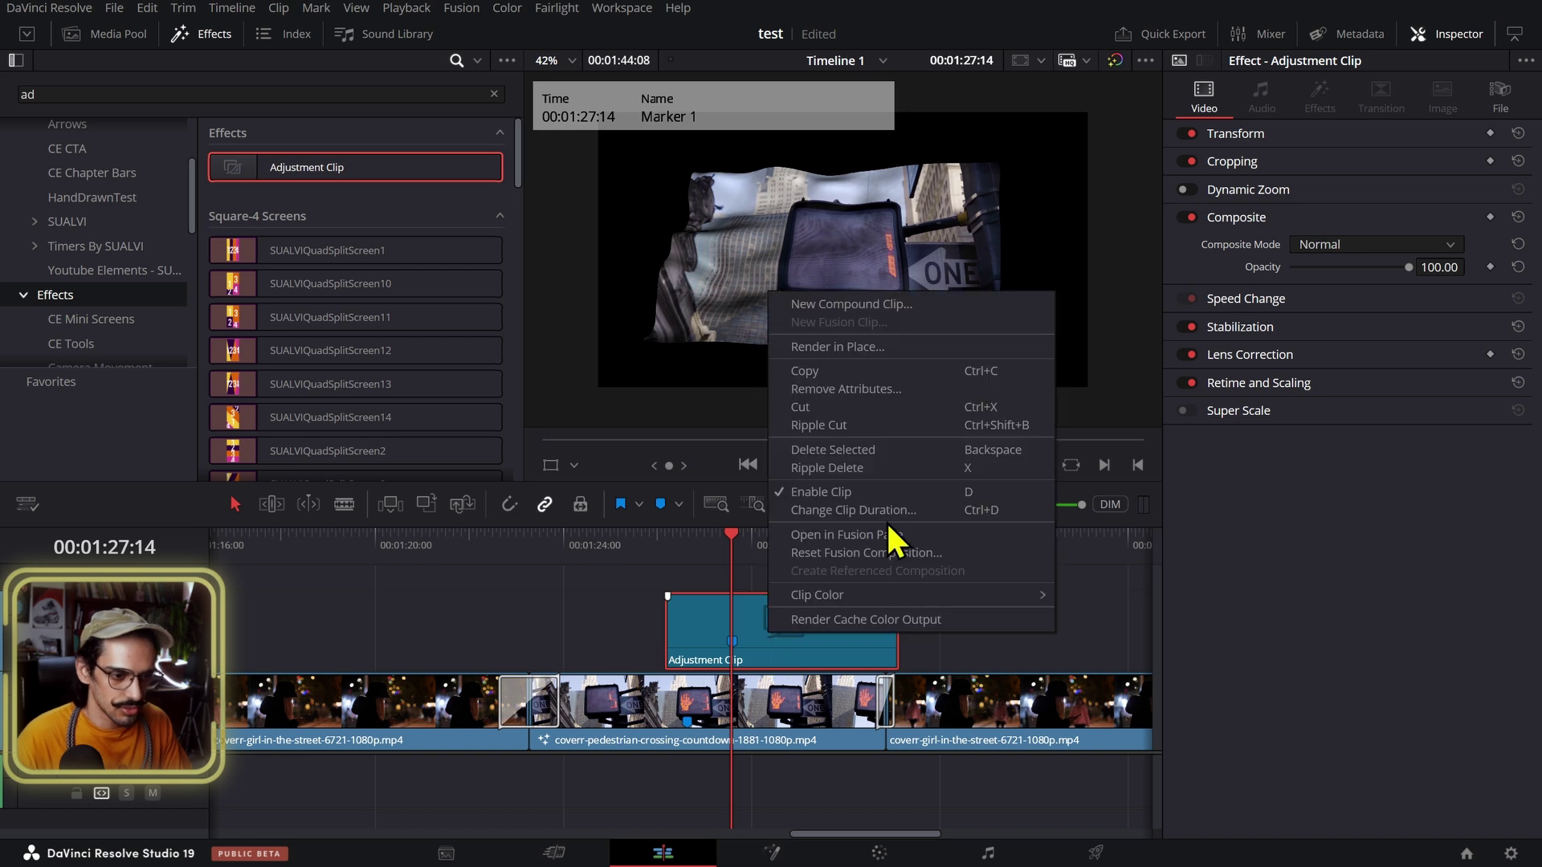
click(851, 535)
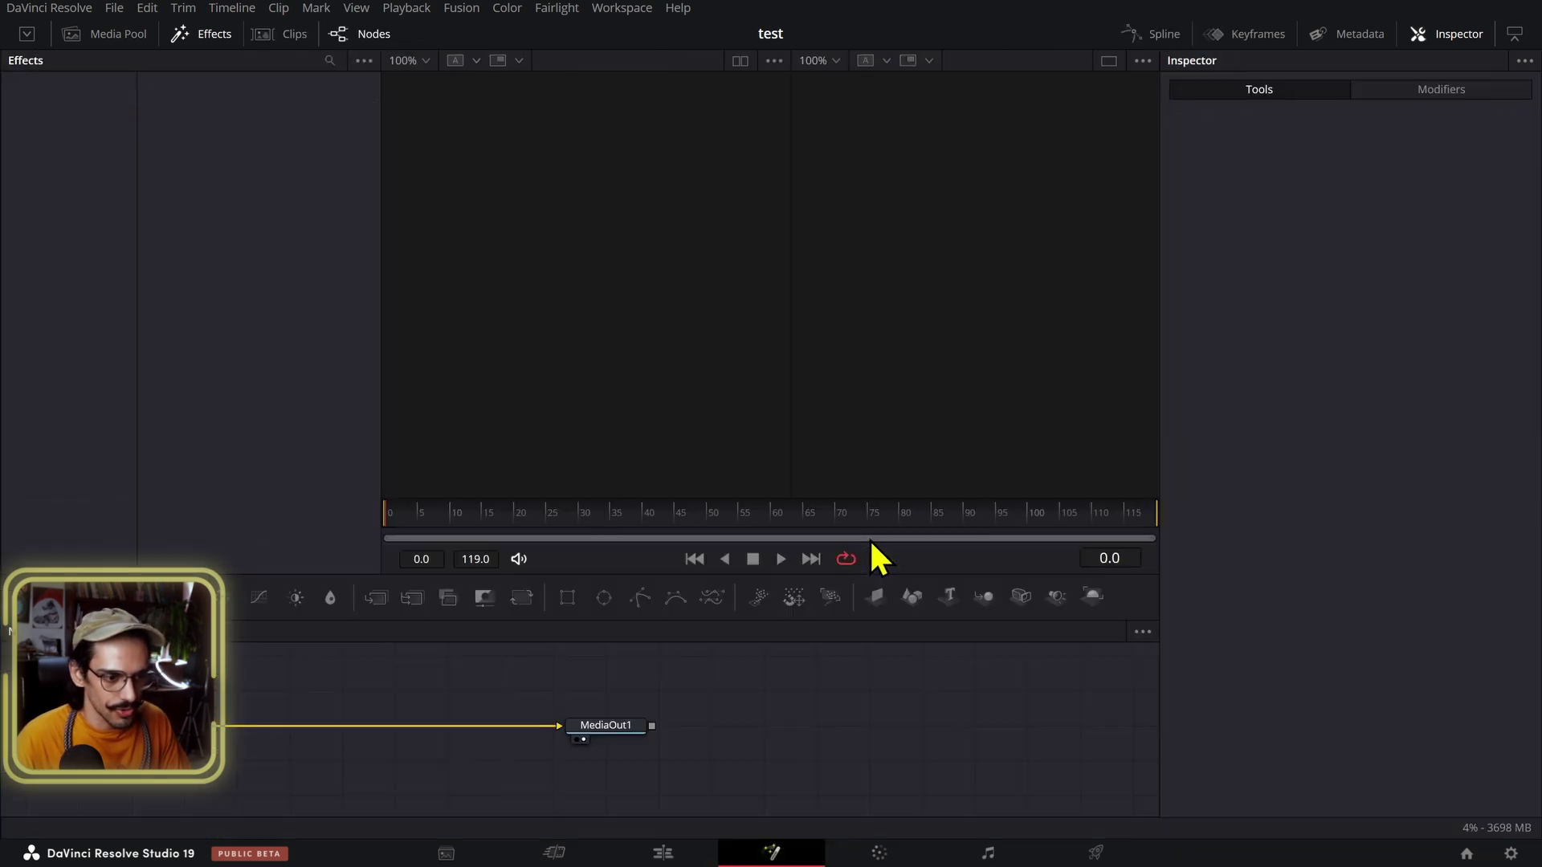
click(609, 514)
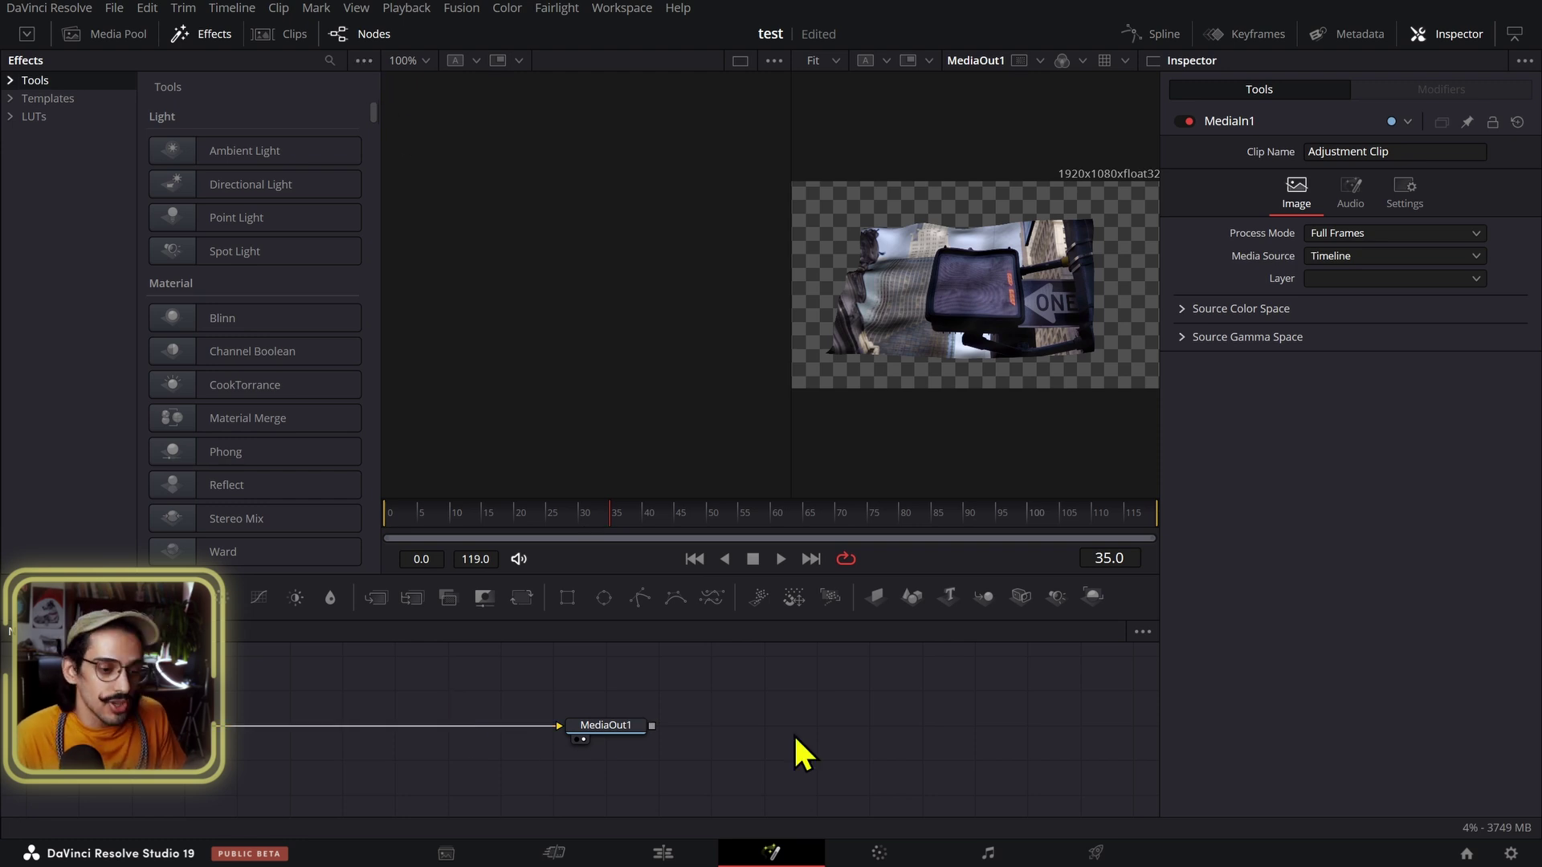
click(706, 853)
key(Delete)
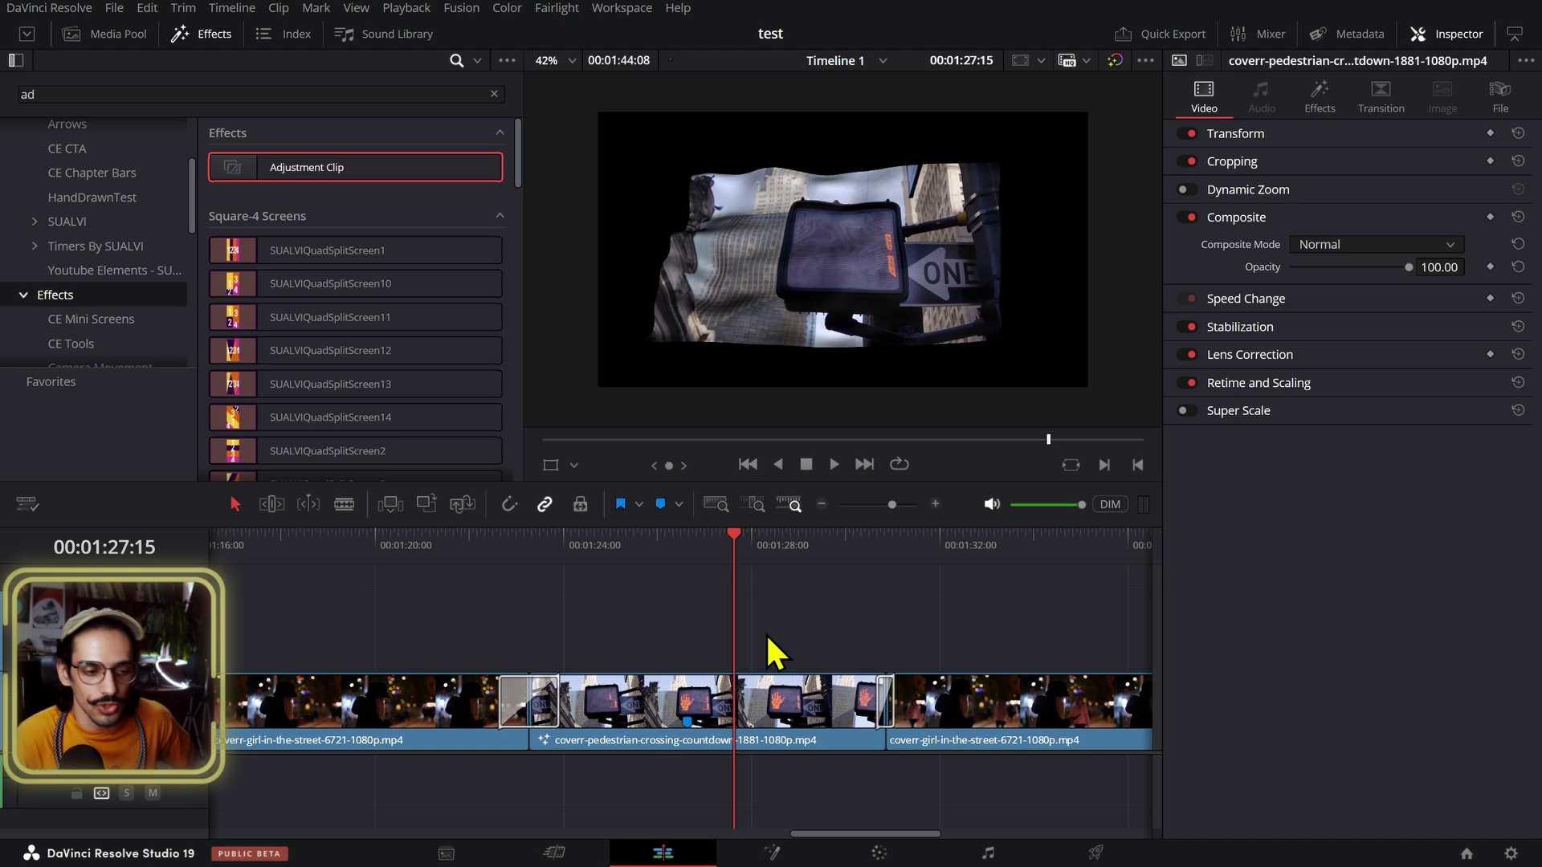
Step: Open the pedestrian clip in Fusion and add an sText node, shown in viewer 2
click(768, 743)
click(771, 852)
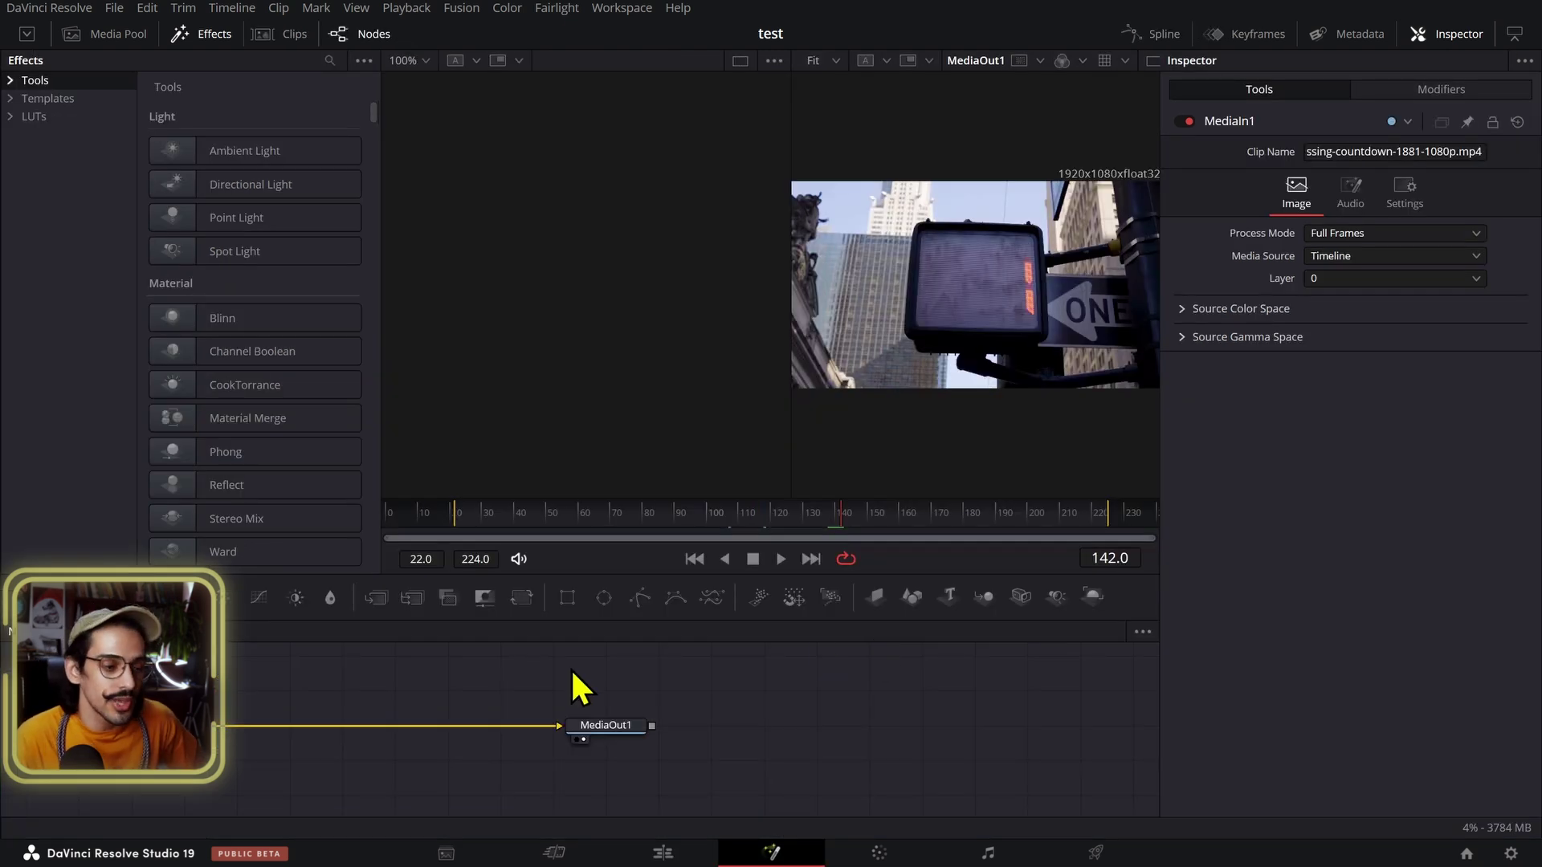
key(shift+space)
text(sr)
key(BackSpace)
text(tx)
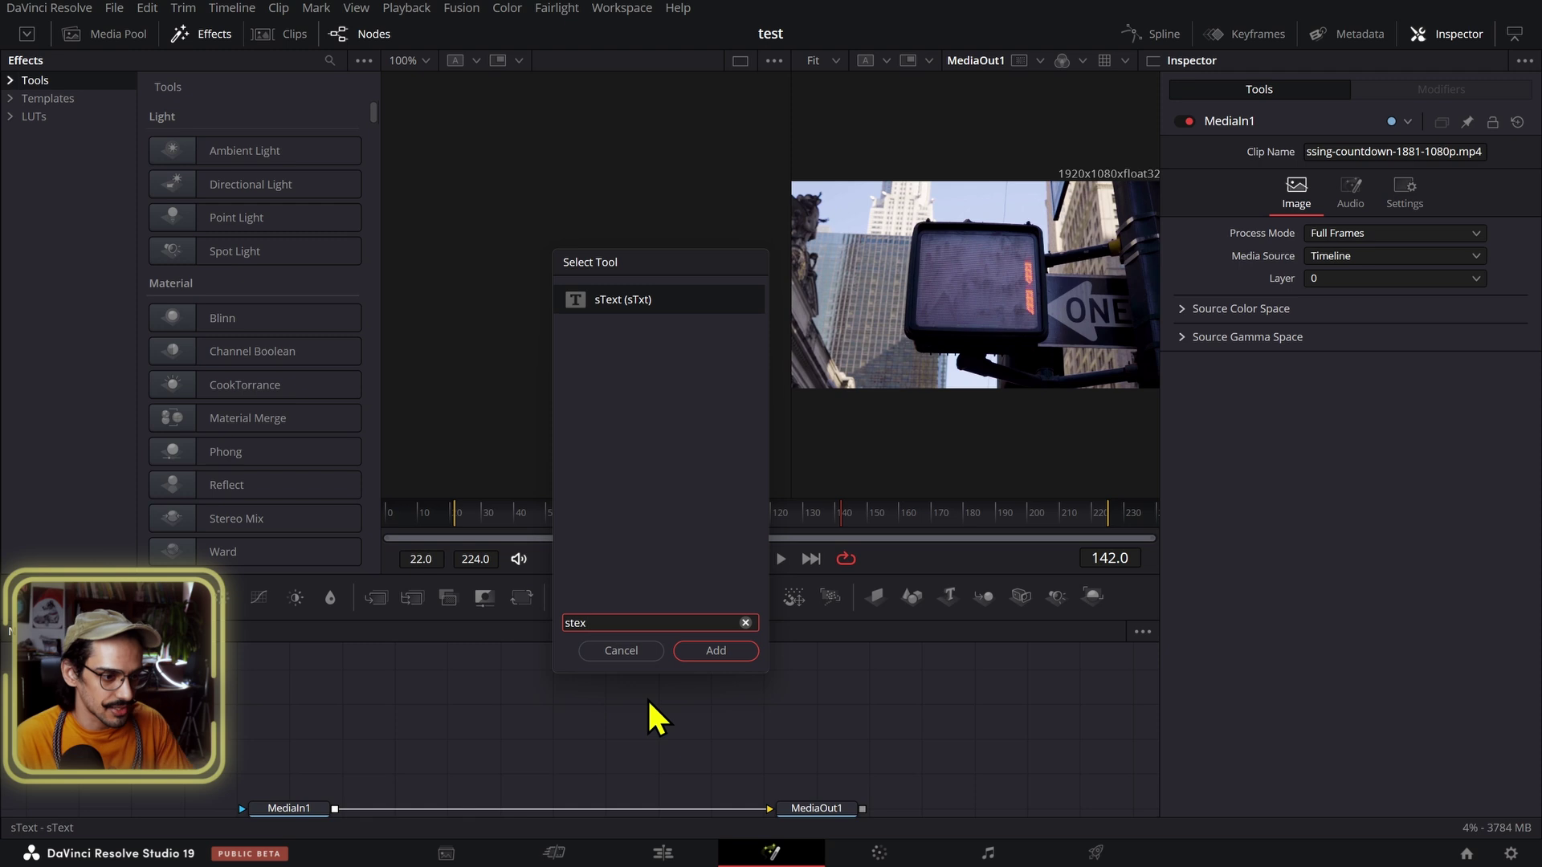
key(Return)
key(2)
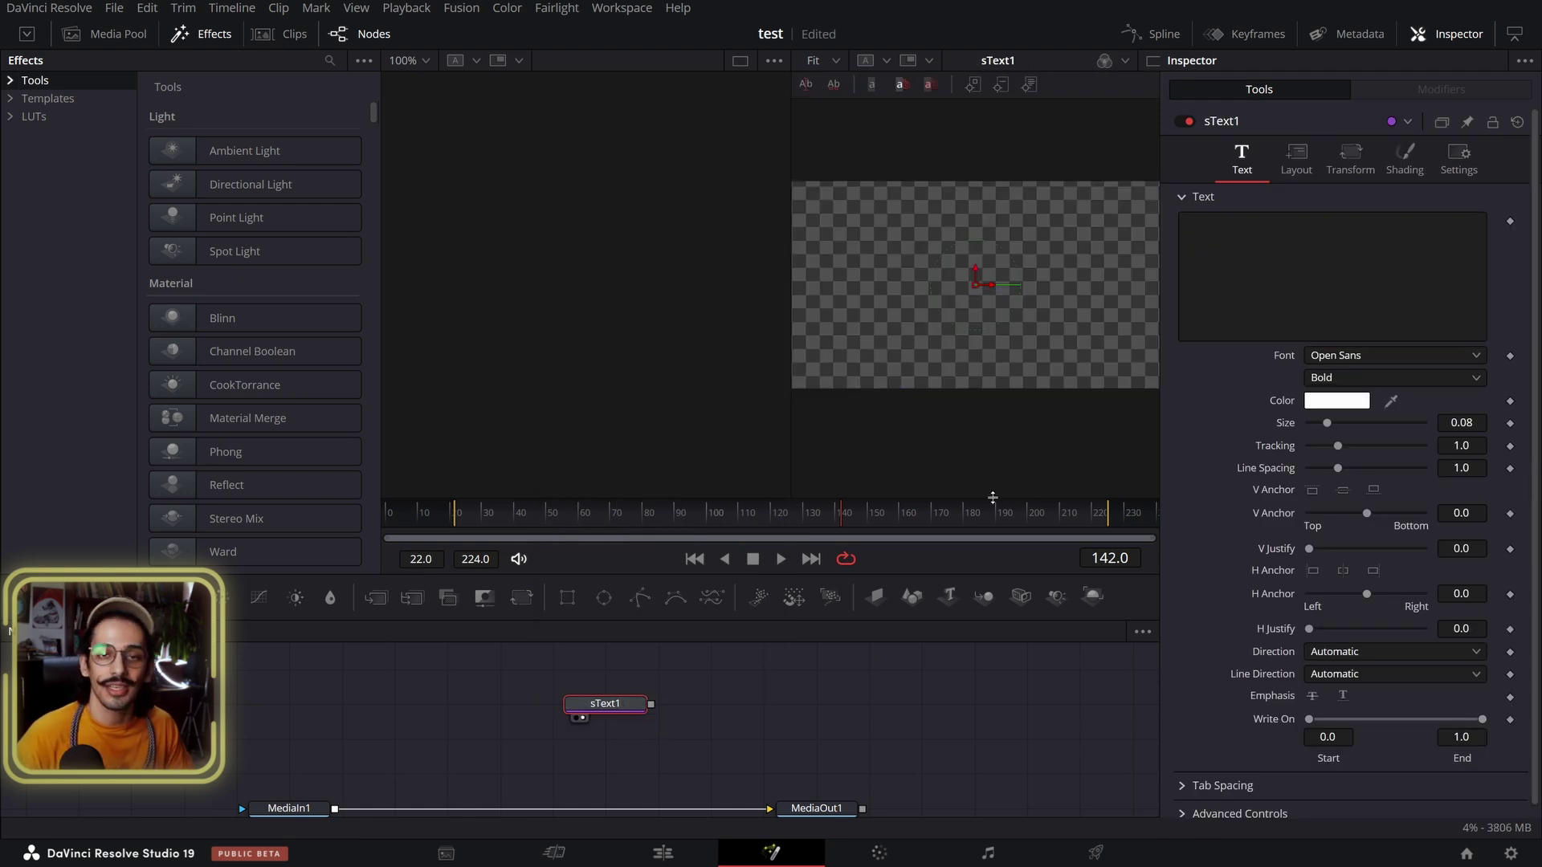
Step: Switch to a single wide viewer and enter 'sggsg' as the title text
click(1150, 64)
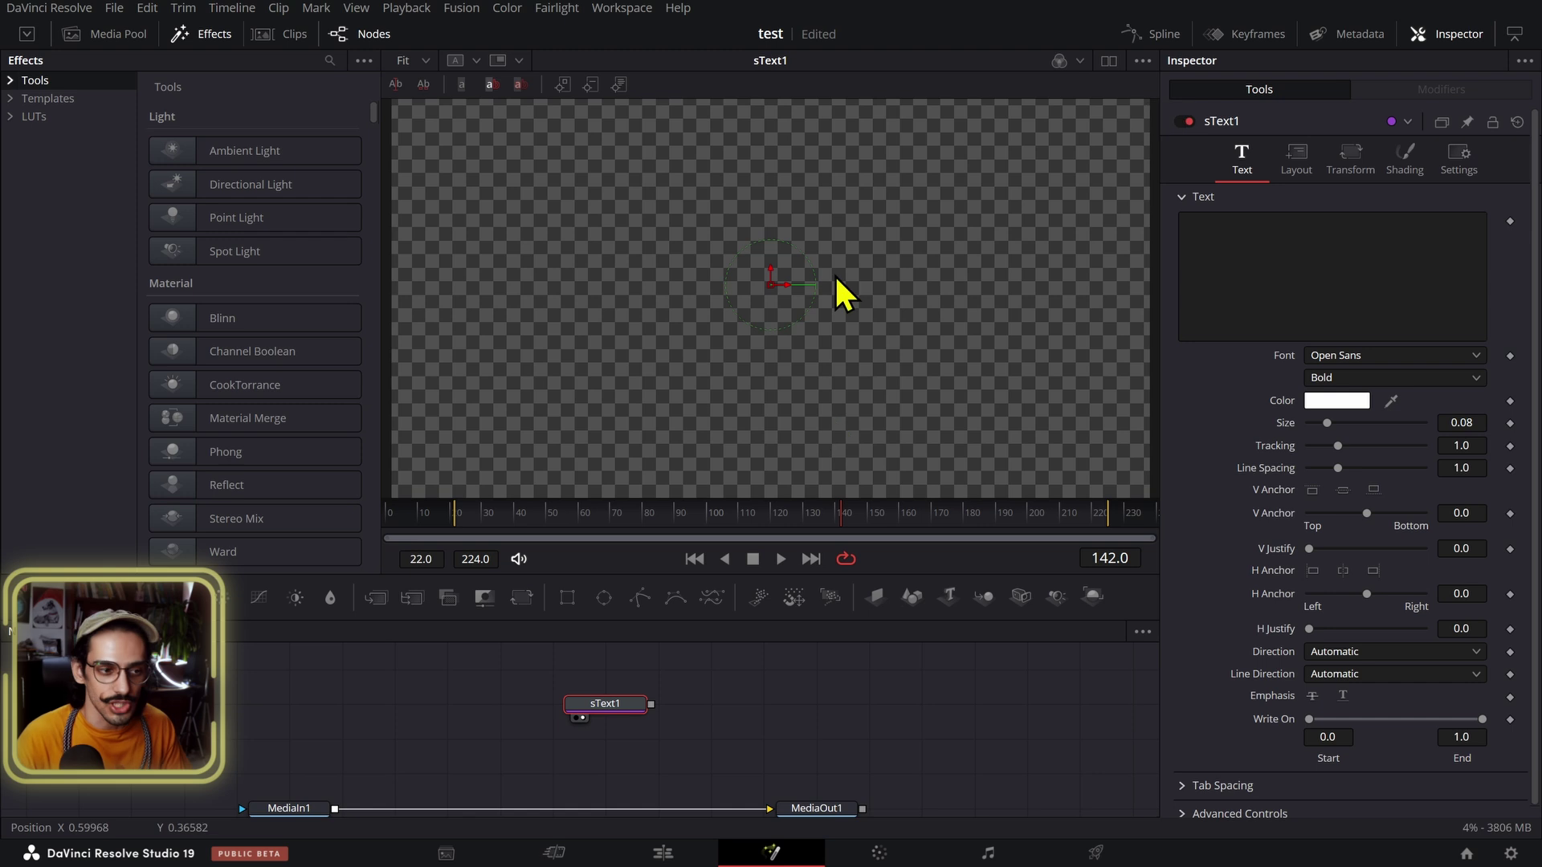
scroll(892, 292, down, 2)
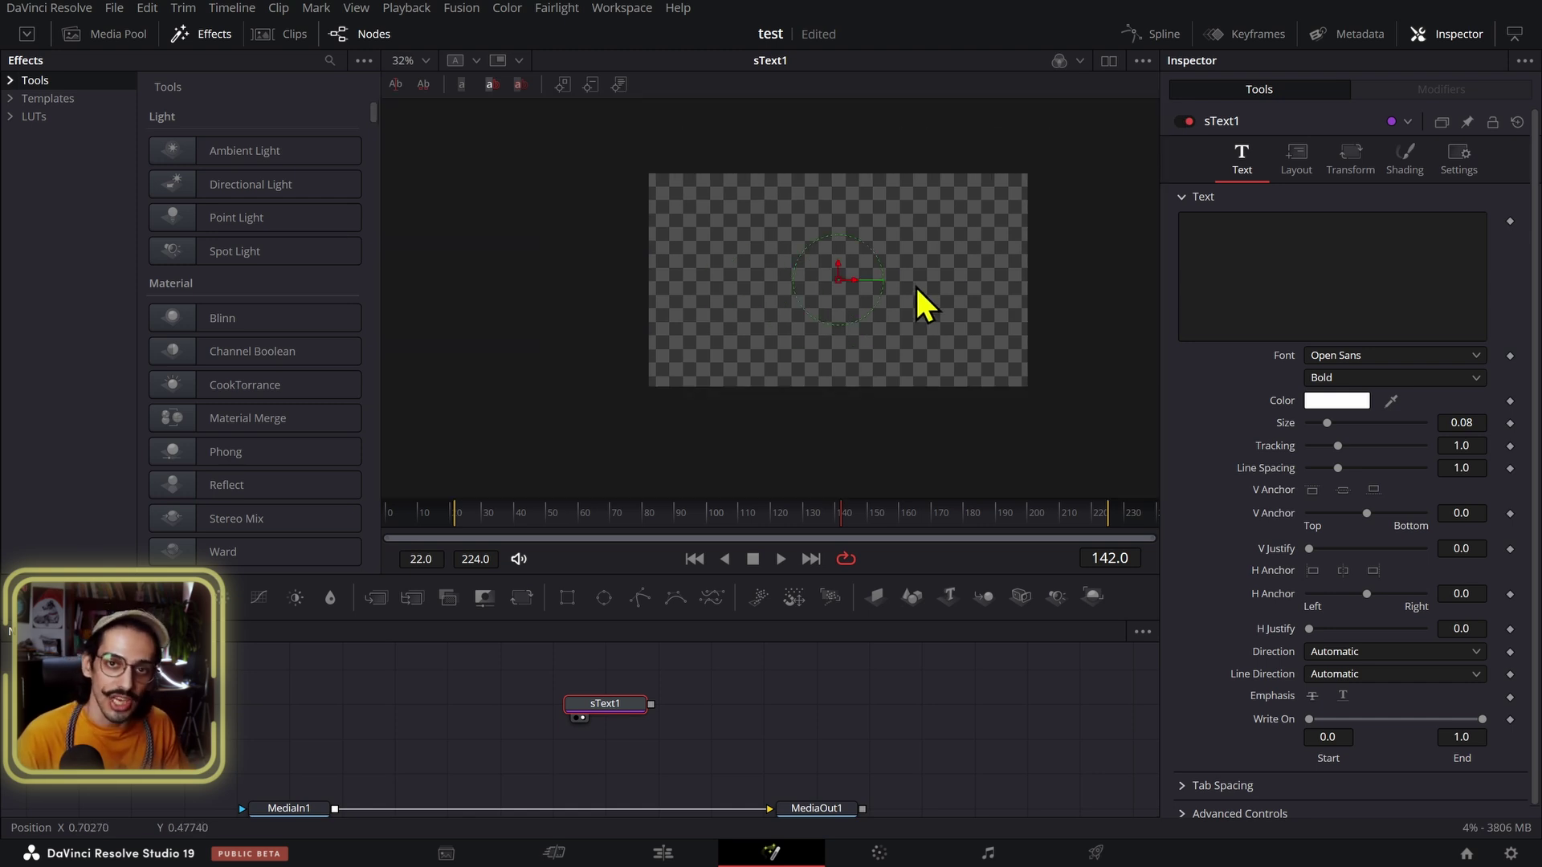
click(1291, 229)
text(sggsg)
scroll(902, 162, up, 2)
scroll(912, 230, down, 4)
Step: Try enlarging the text to size 0.4996, then undo back to the original size
key(ctrl+f)
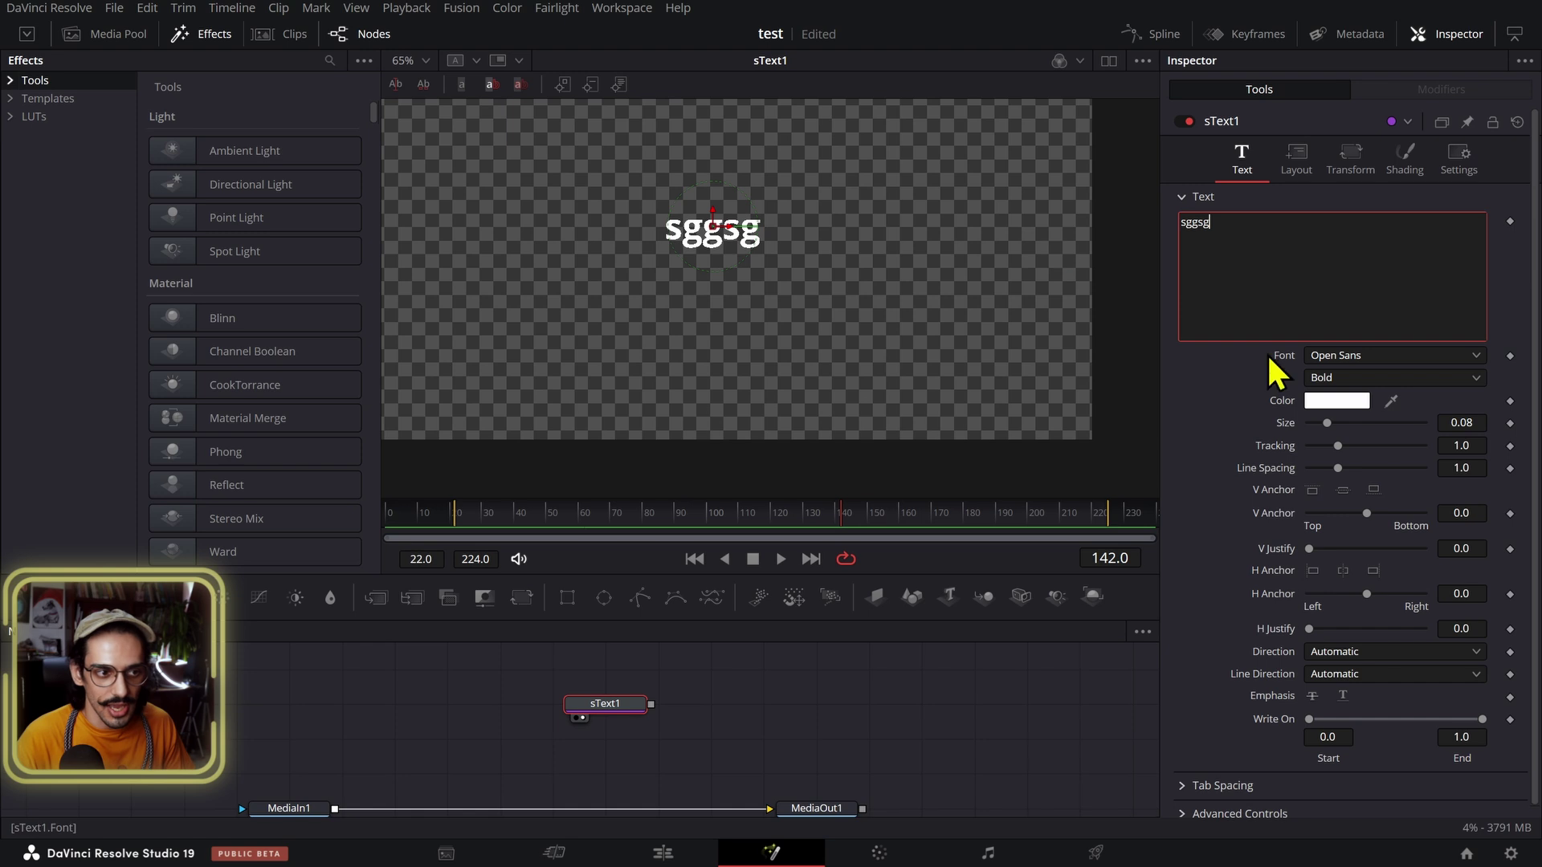
drag(1449, 426, 1396, 420)
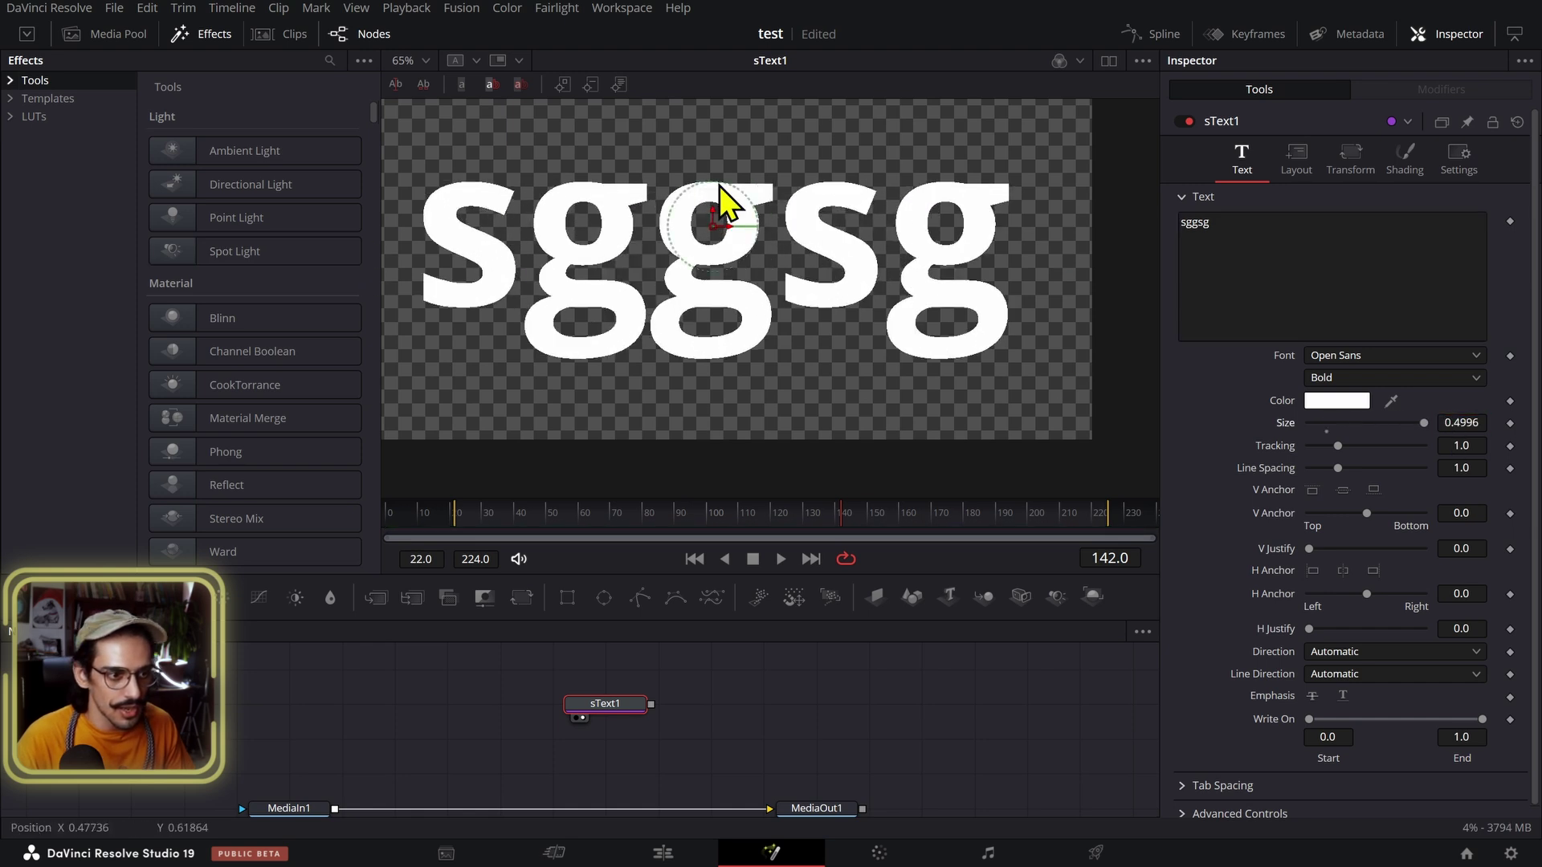
scroll(722, 214, up, 15)
scroll(653, 183, down, 15)
scroll(611, 169, down, 5)
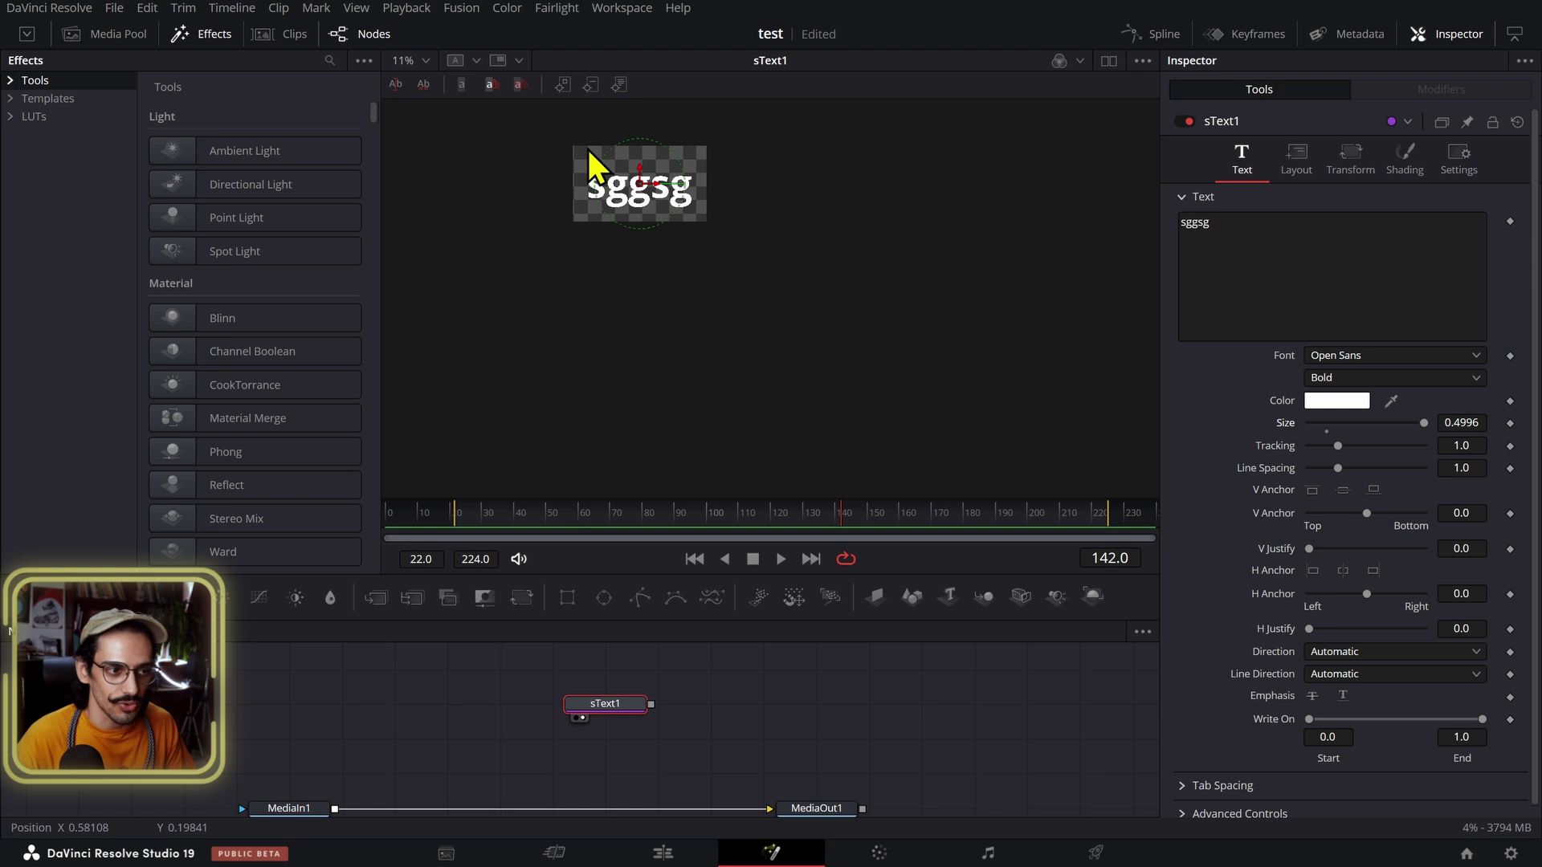
scroll(667, 193, up, 5)
key(ctrl+z)
key(ctrl+f)
click(1405, 157)
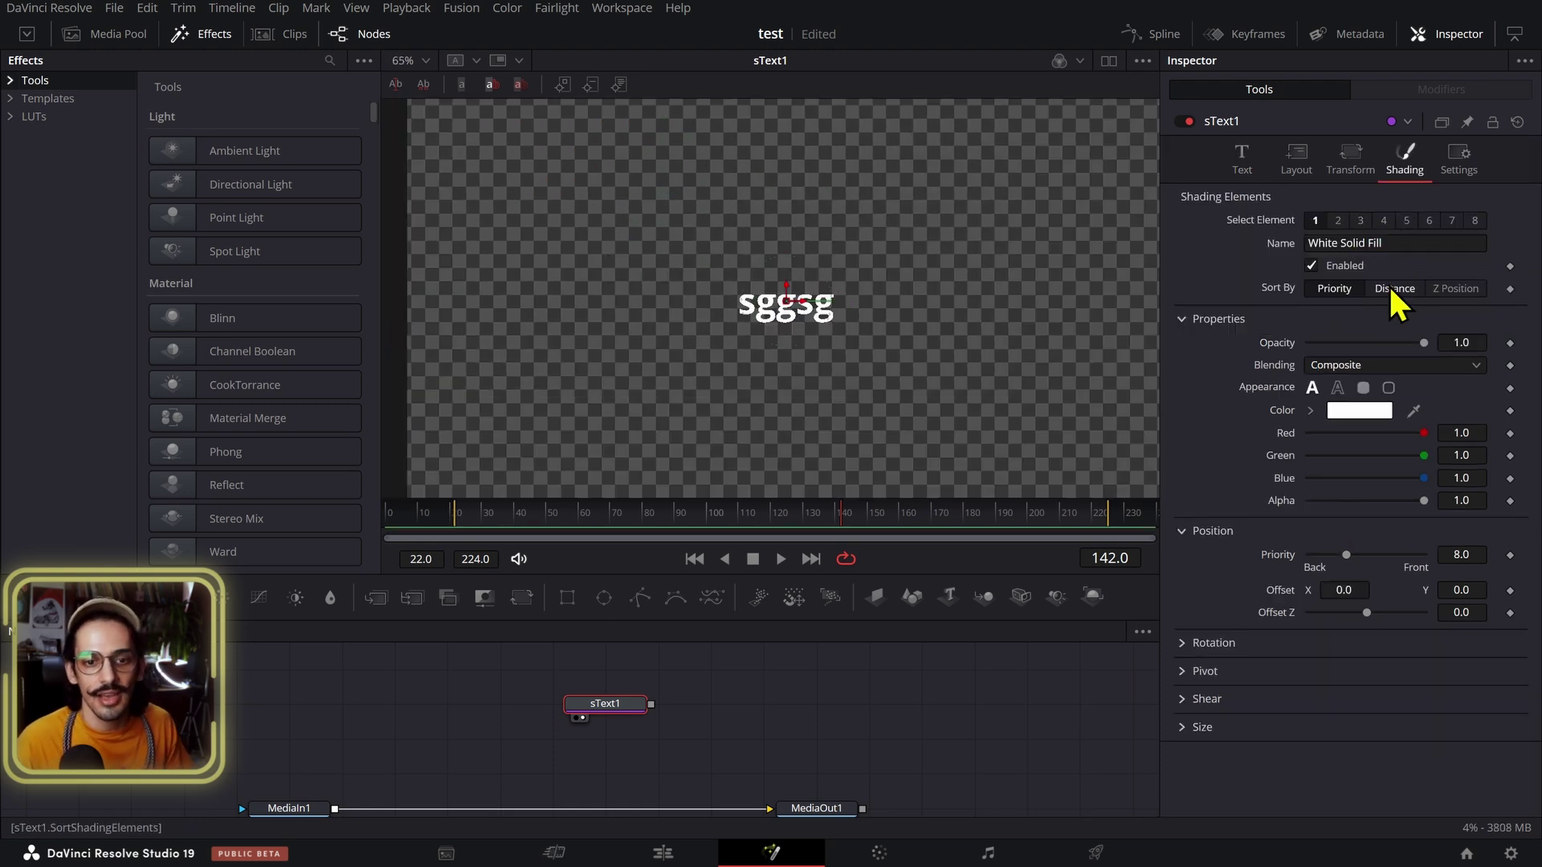
Step: Set the sggsg text's Appearance to Outline with Thickness 0.0158
click(1337, 389)
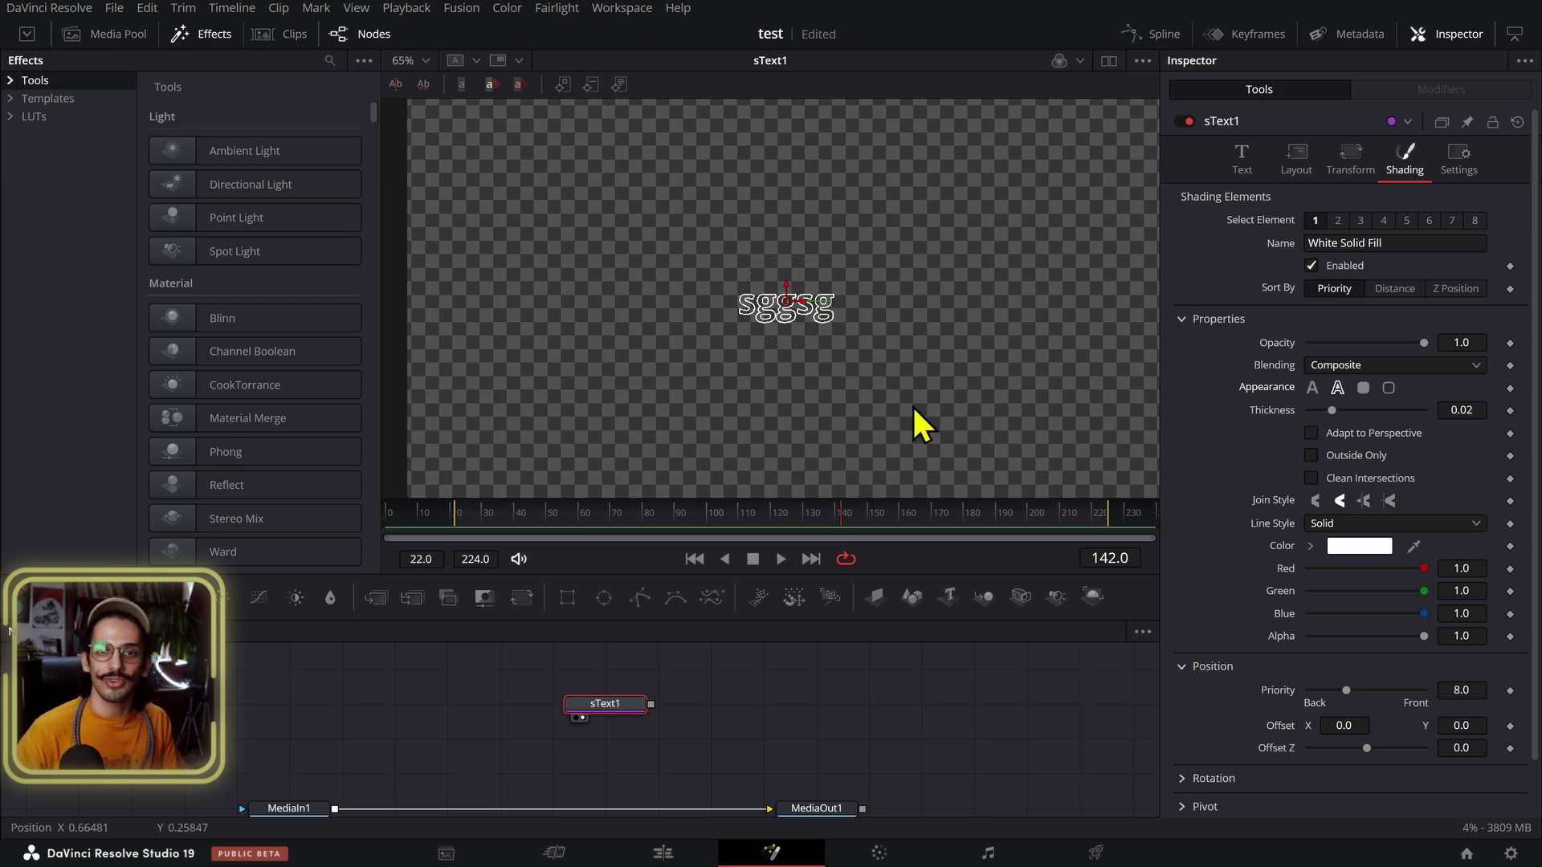
scroll(1305, 674, down, 2)
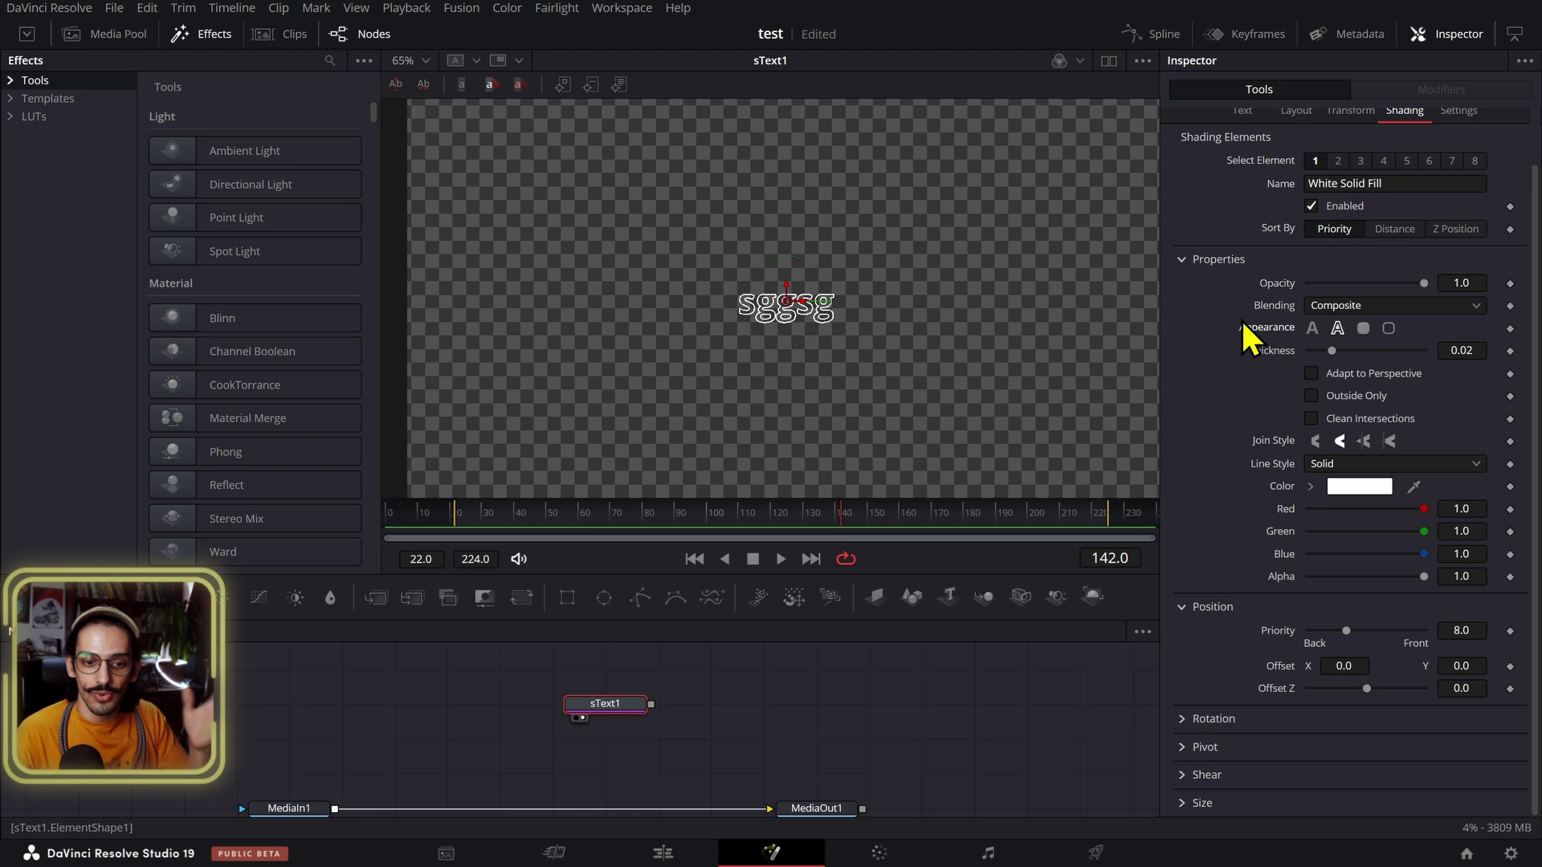
scroll(1357, 651, up, 2)
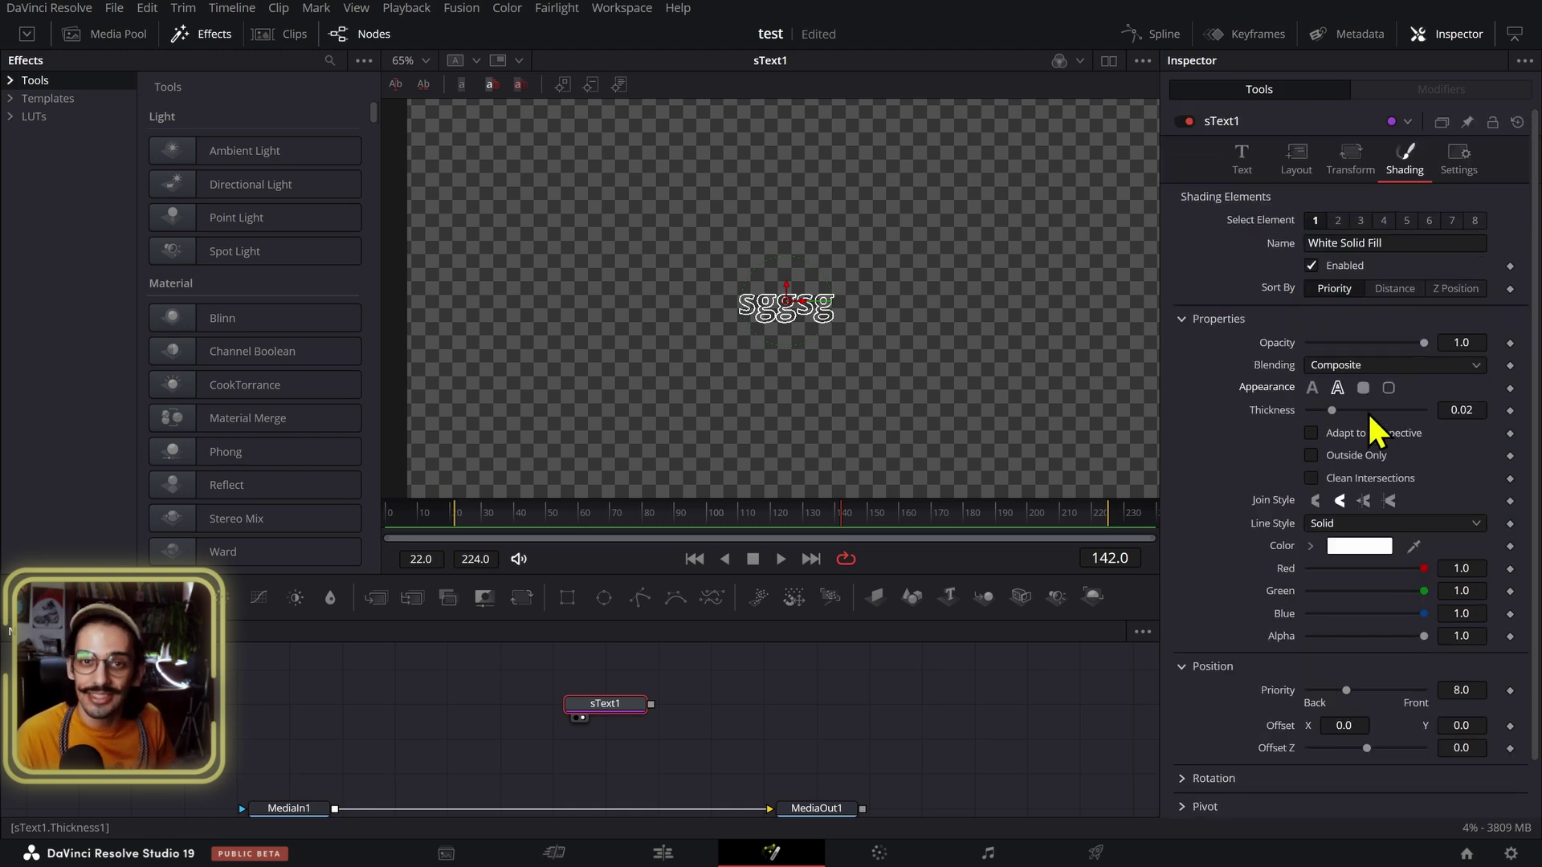
drag(1461, 410, 1455, 410)
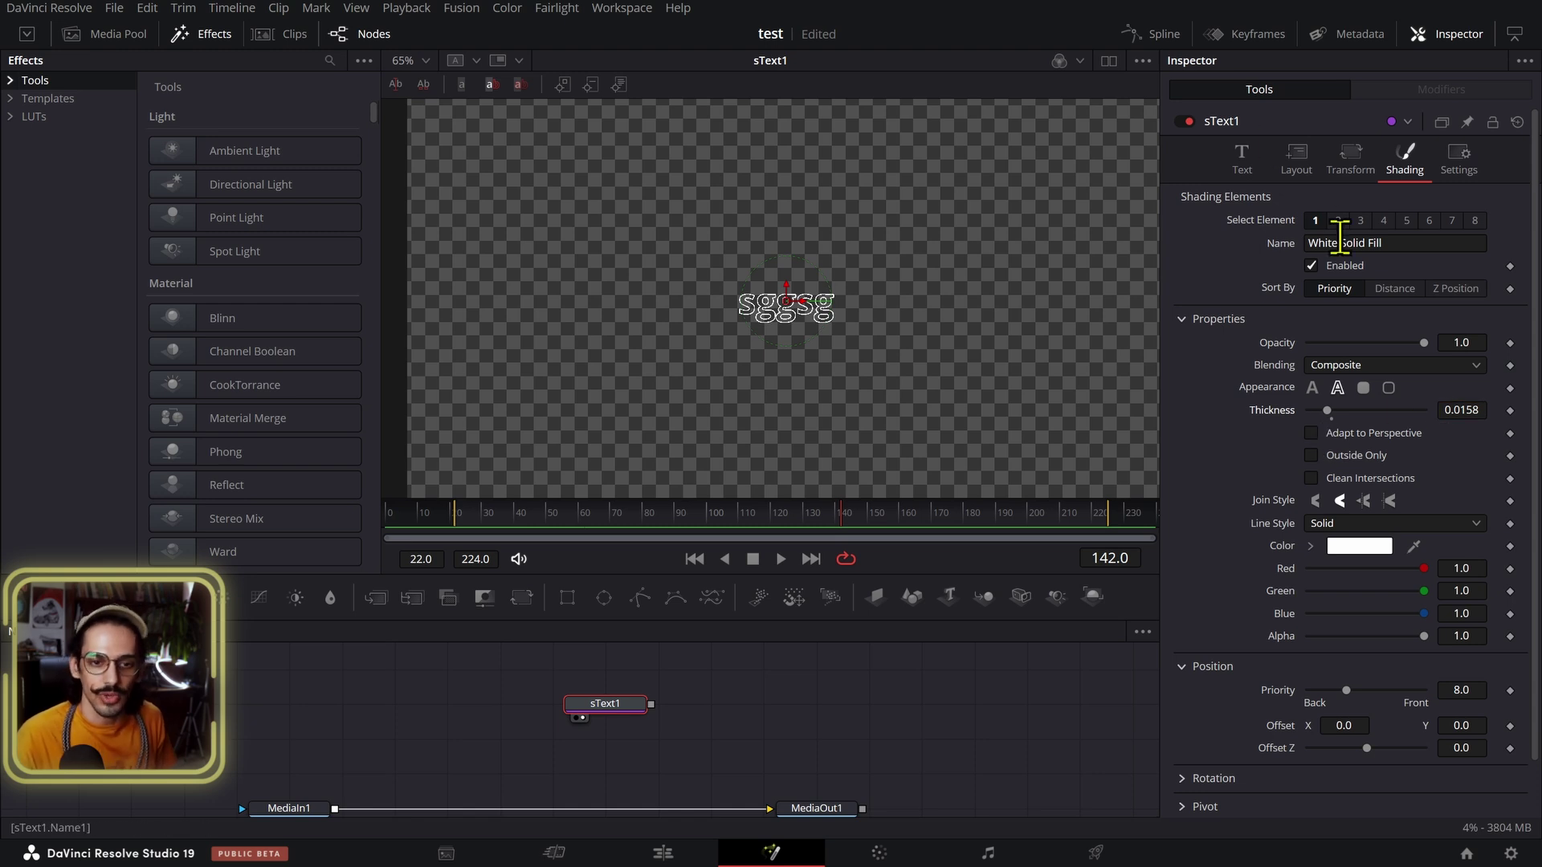
scroll(1349, 594, down, 1)
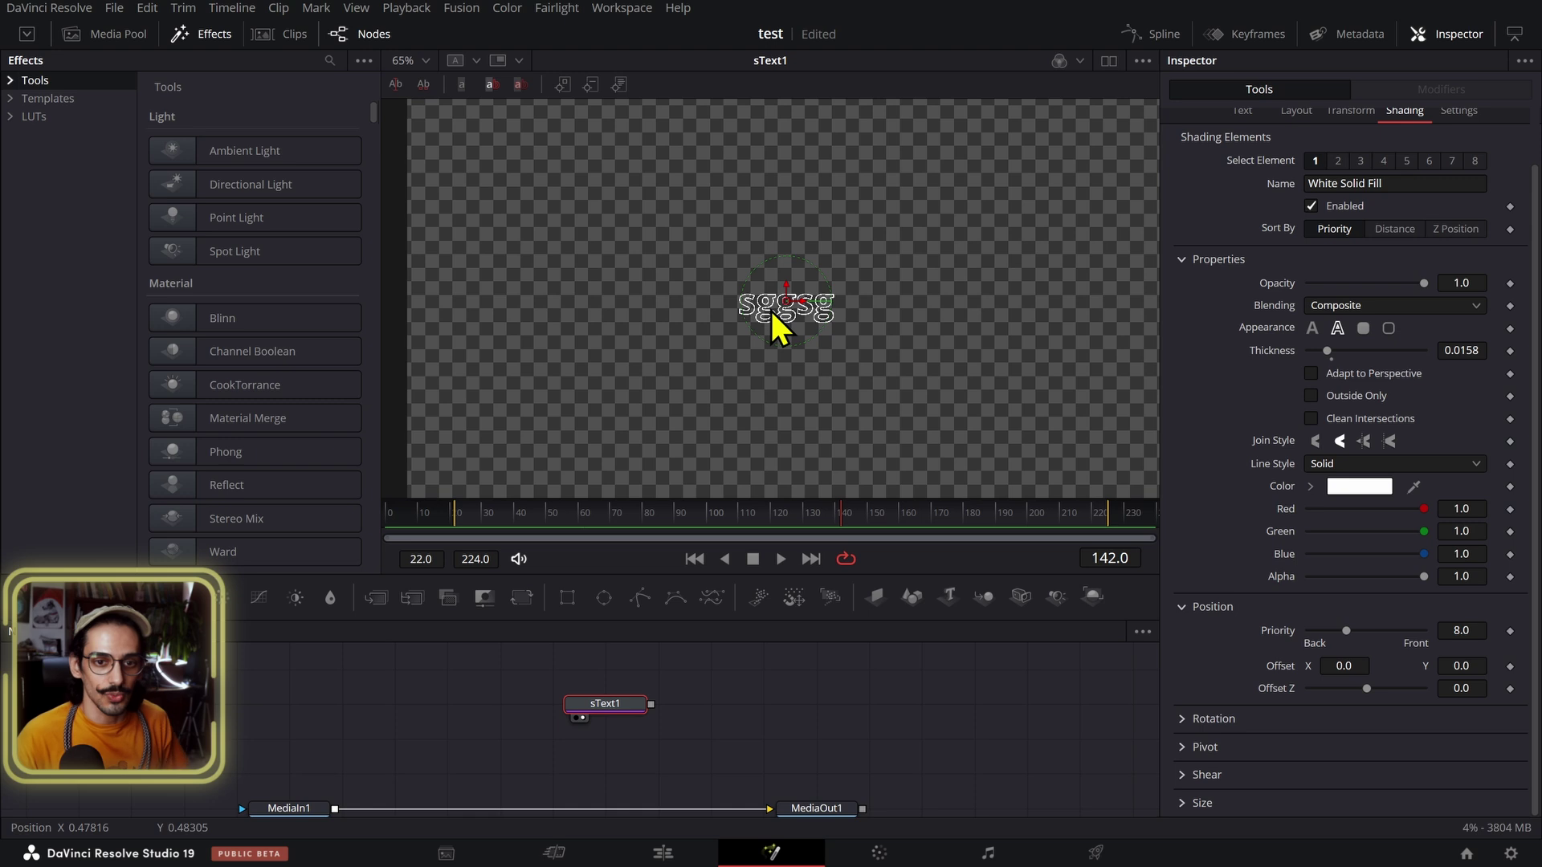
scroll(769, 309, up, 6)
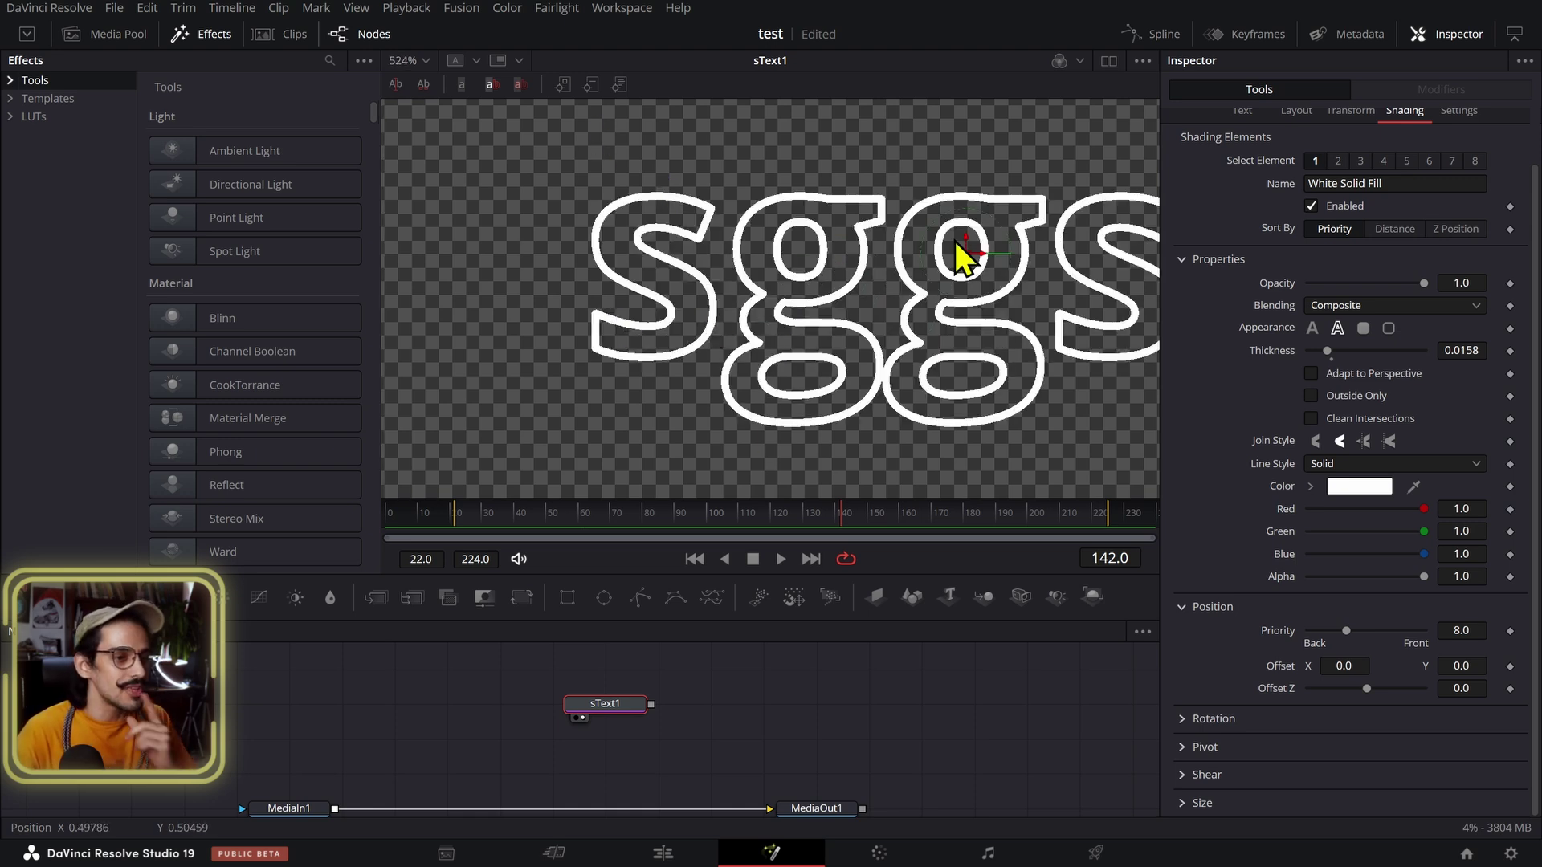
scroll(957, 242, down, 2)
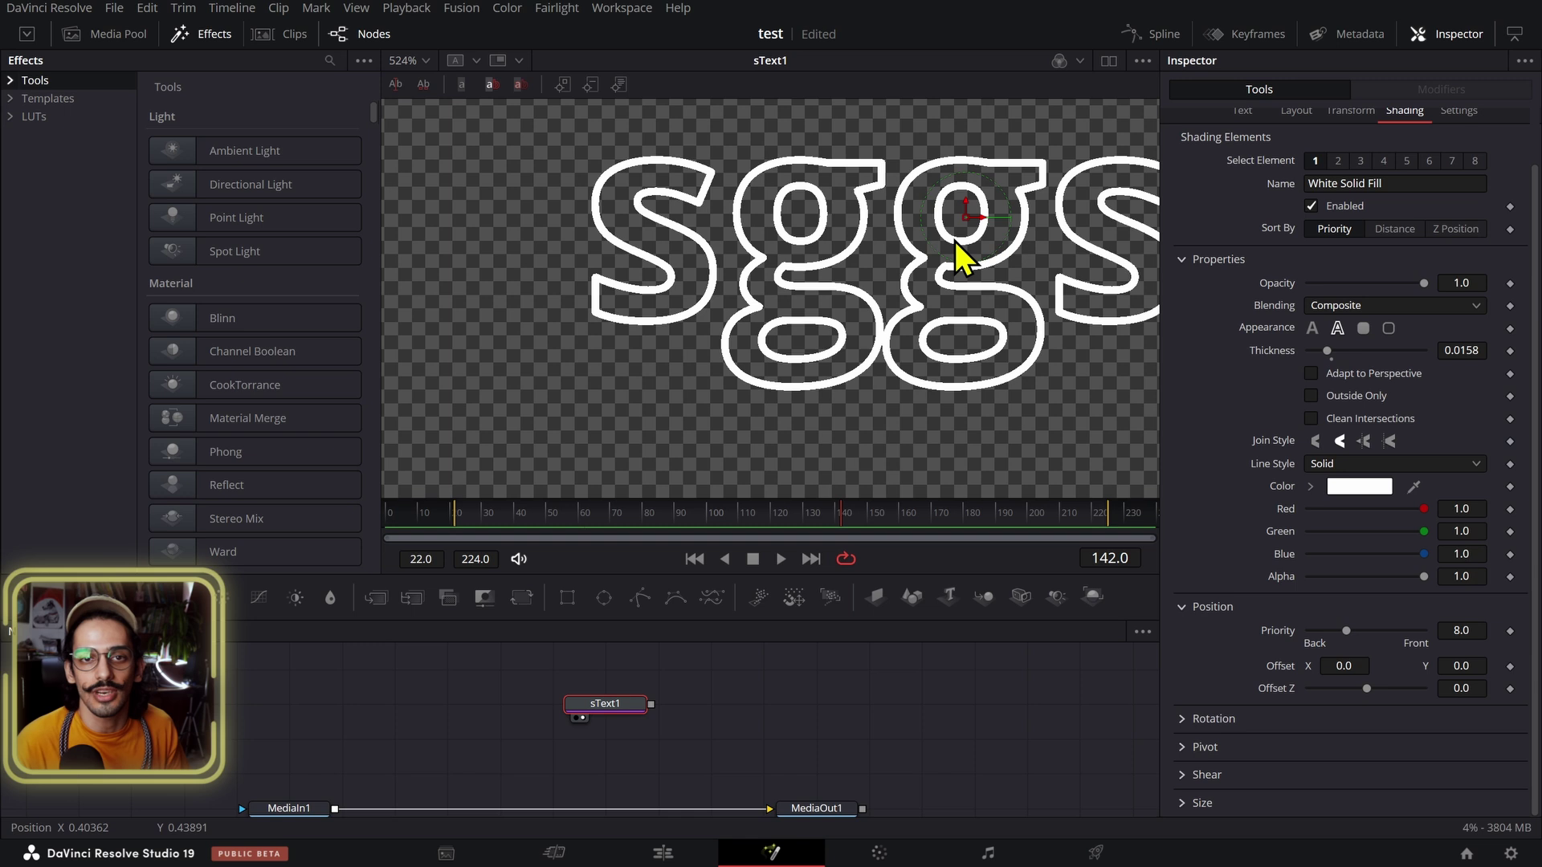
scroll(956, 242, down, 8)
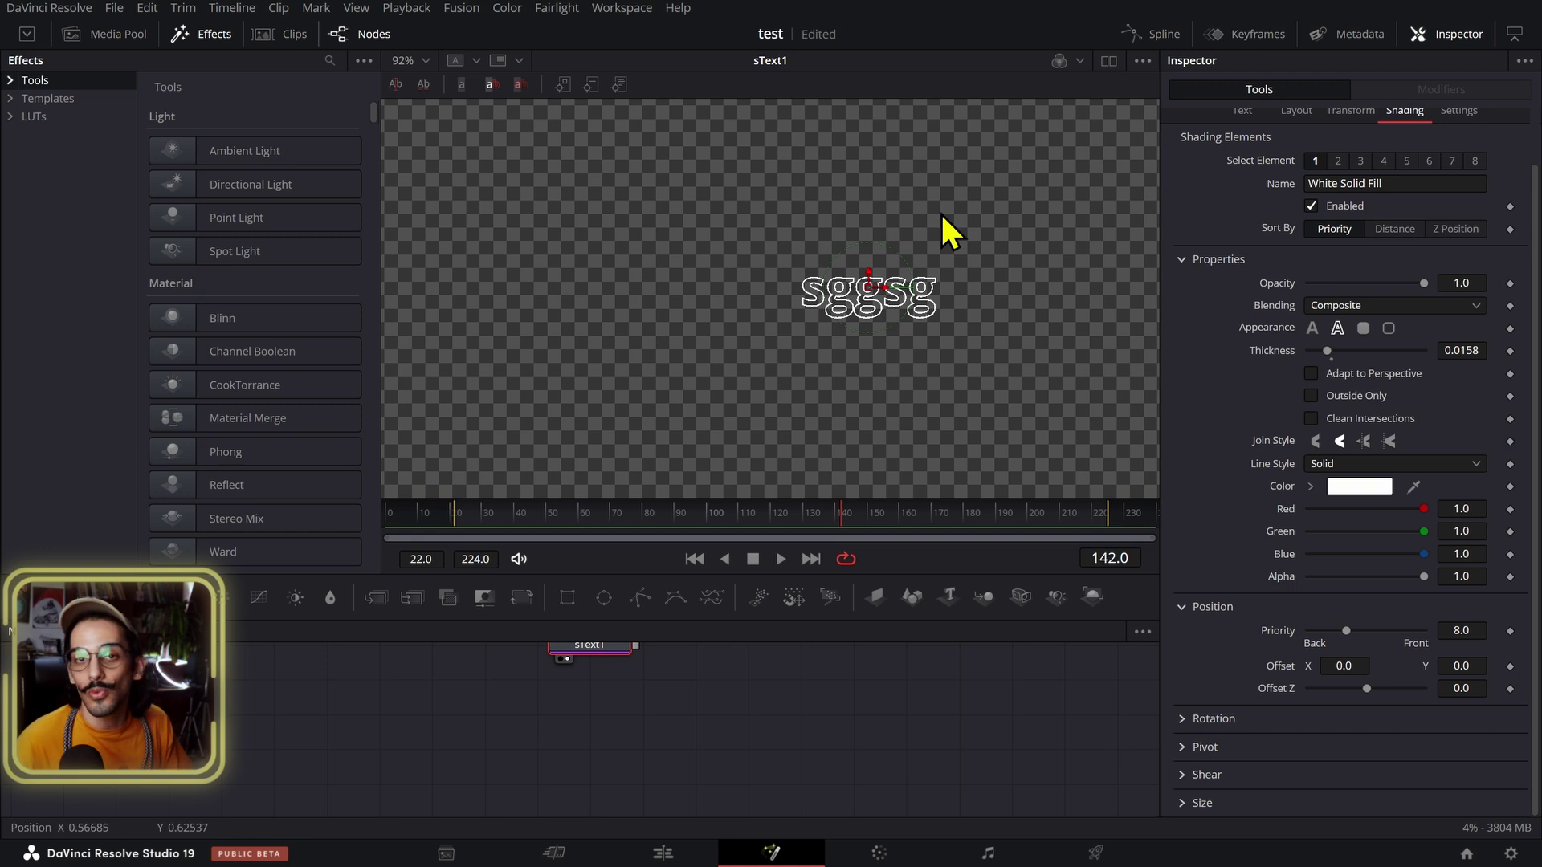
scroll(952, 233, up, 5)
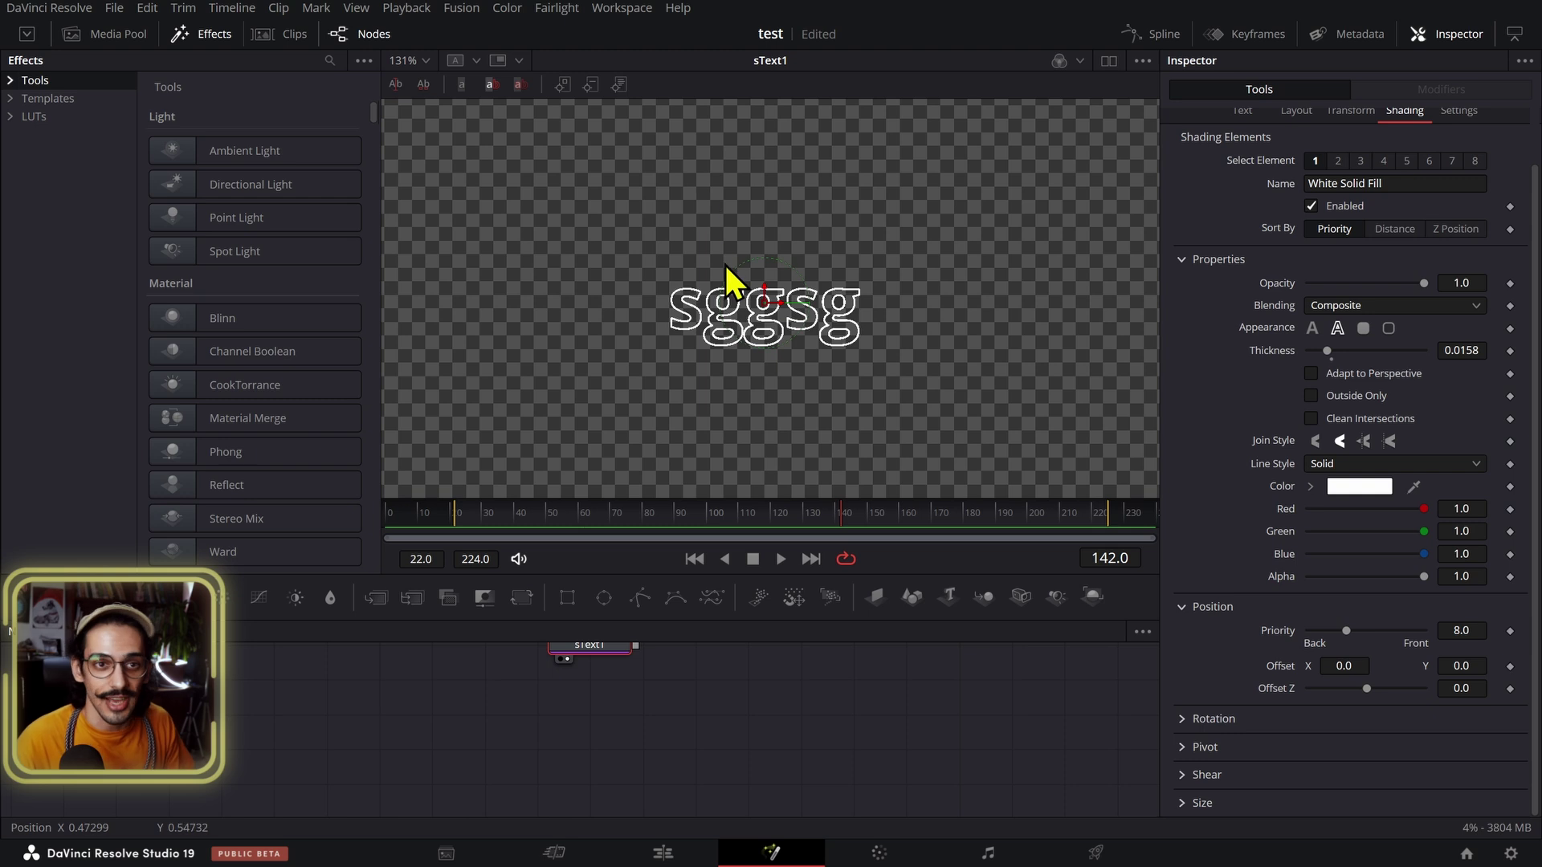
scroll(725, 265, down, 4)
scroll(725, 265, down, 2)
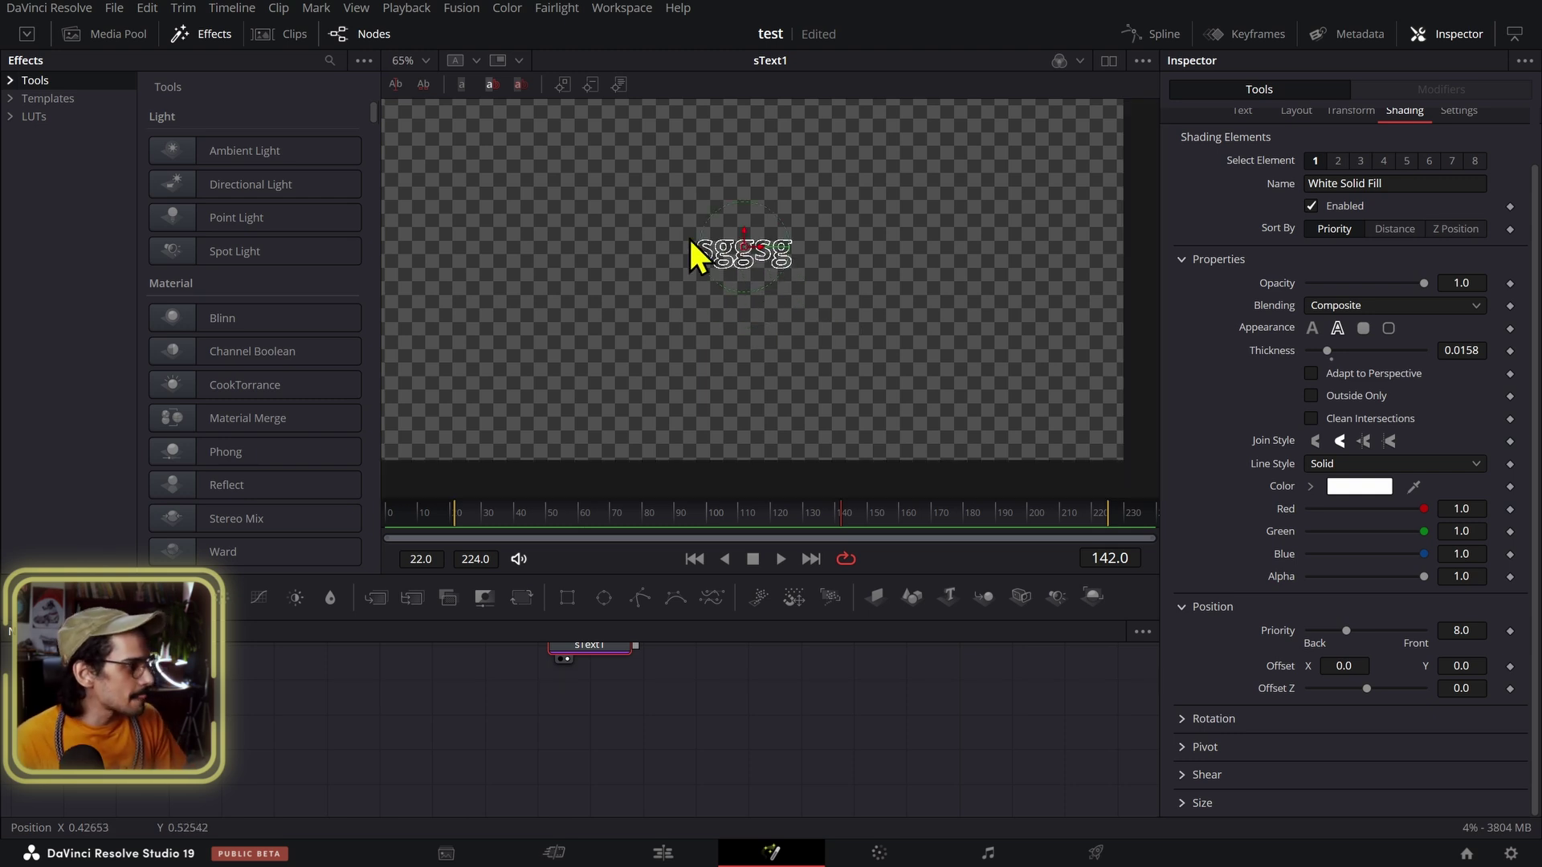
scroll(712, 729, down, 3)
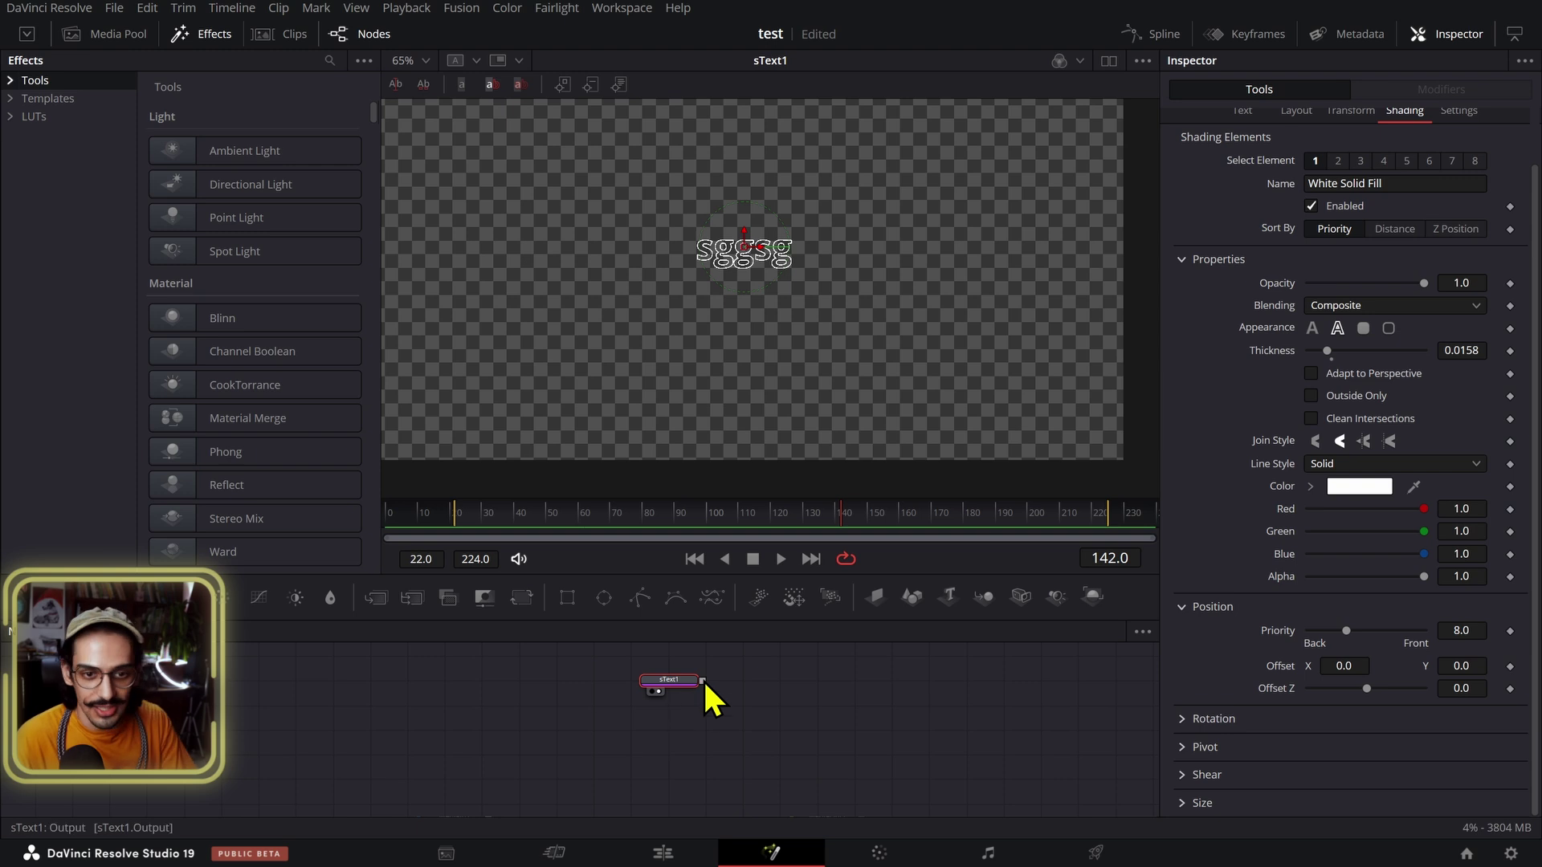
Step: Add an Extrude 3D node after the text with Extrusion Depth 0.0429 and orbit to view it
key(shift+space)
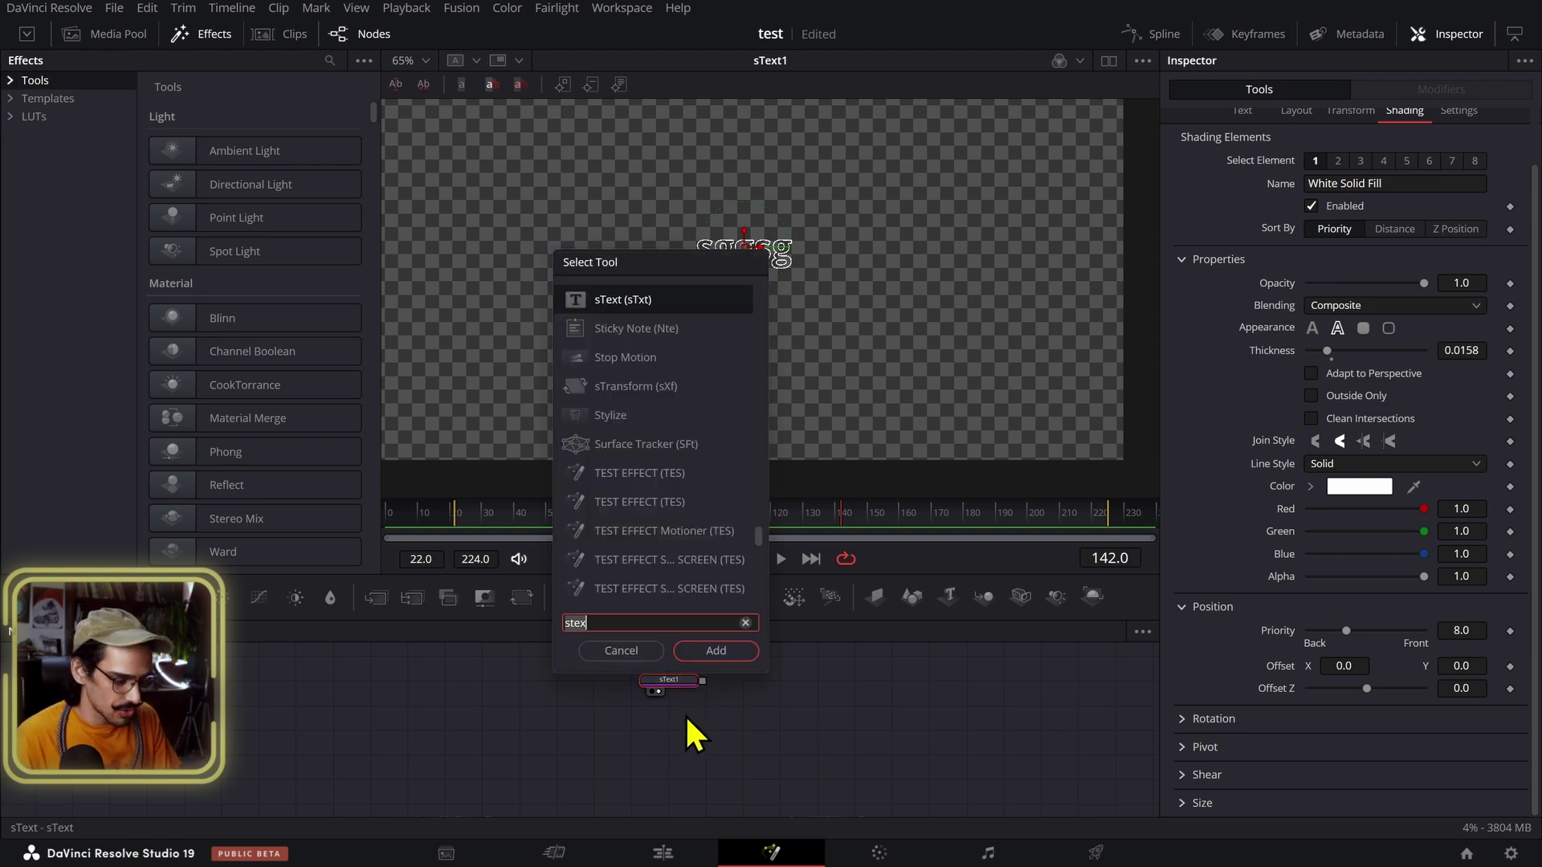
text(ext)
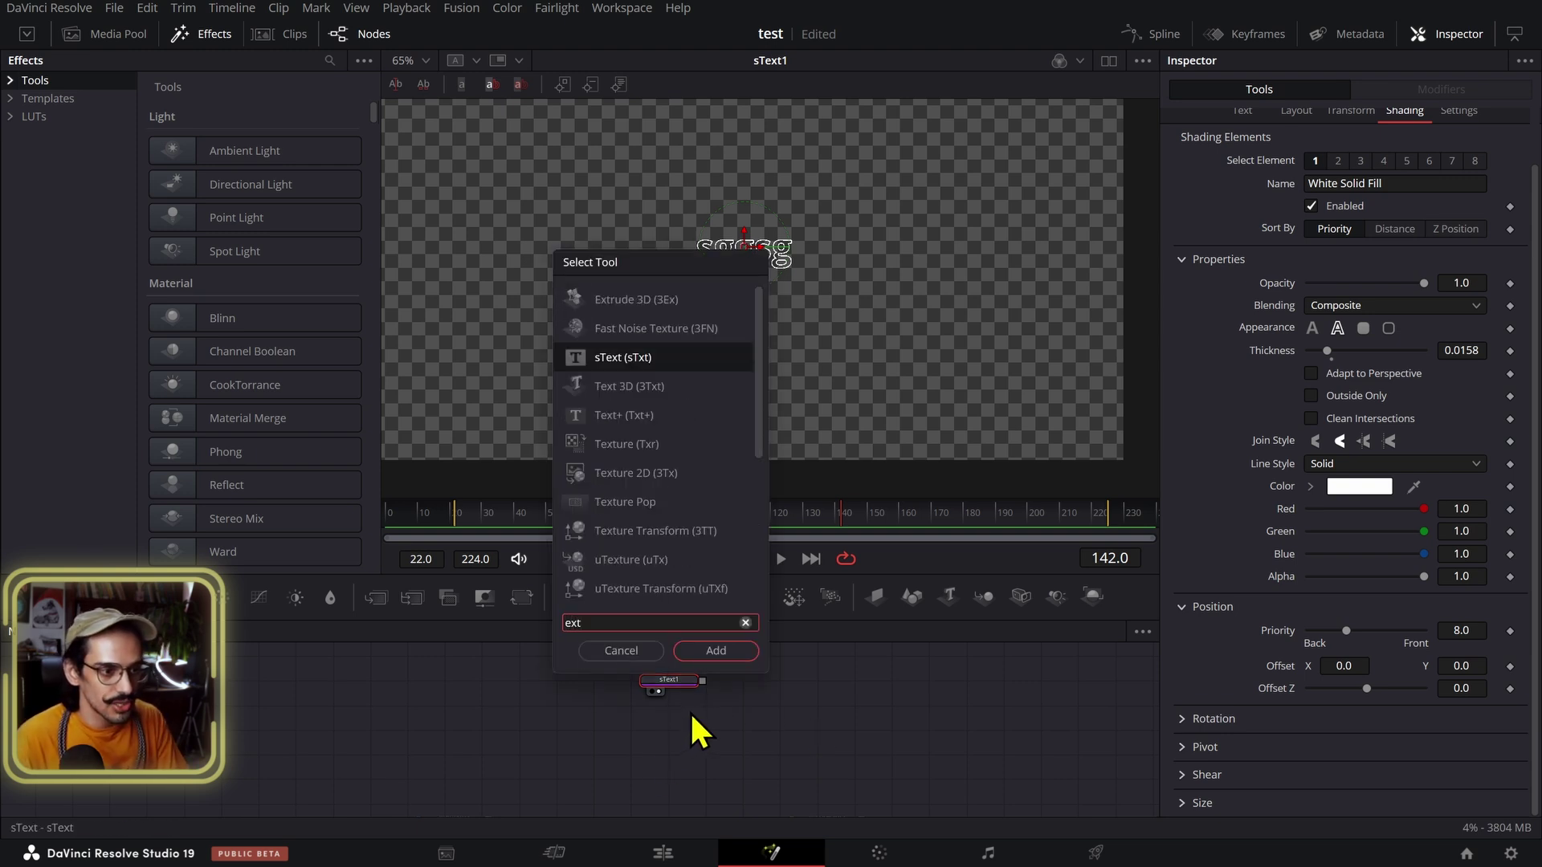
key(ctrl+a)
text(sext)
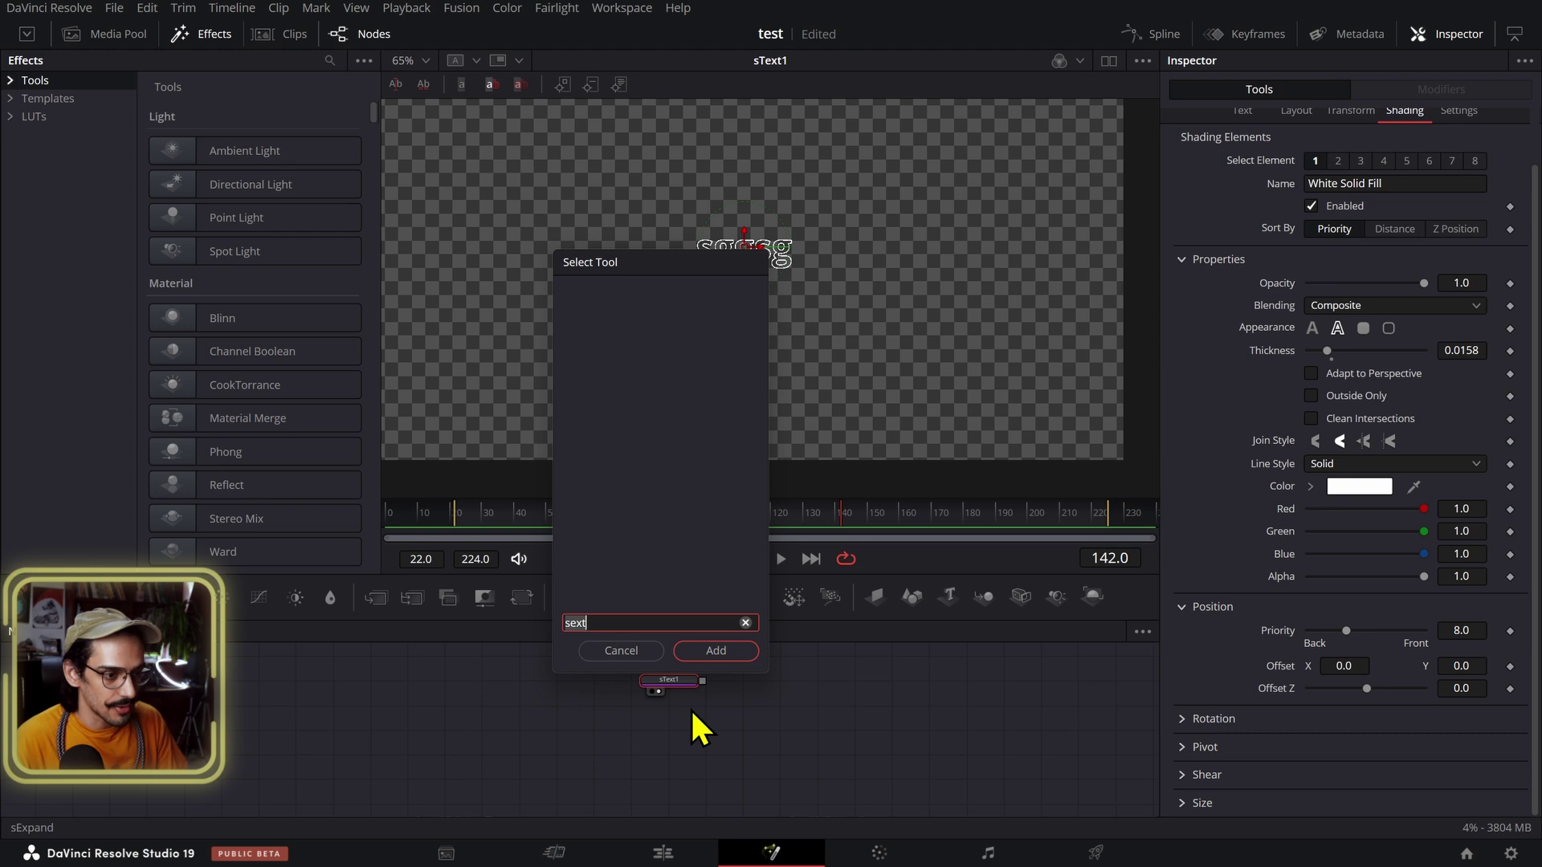
key(ctrl+a)
text(3ex)
key(Return)
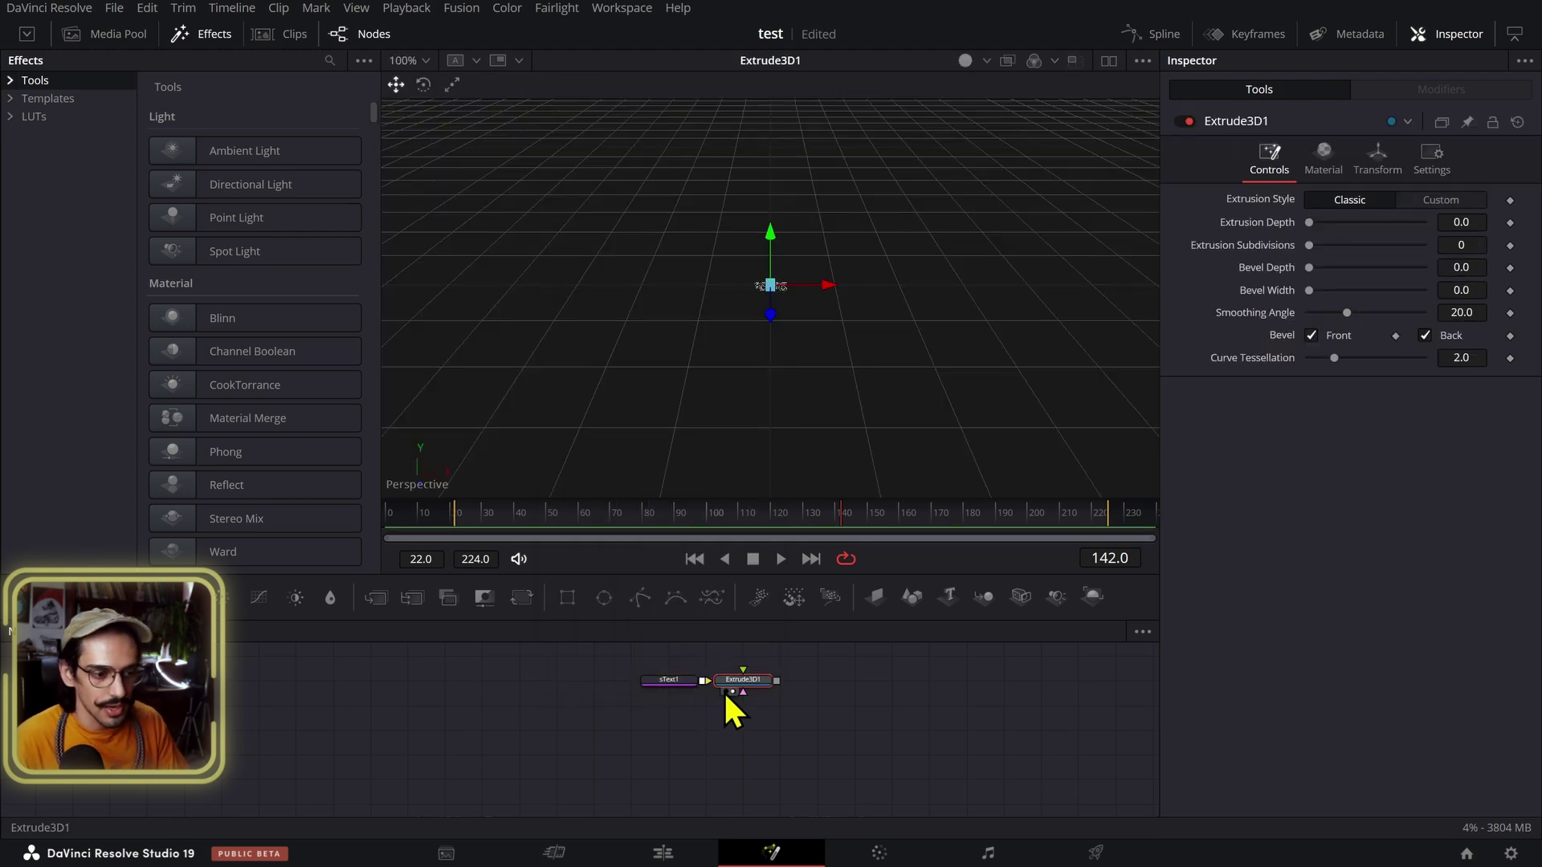
scroll(887, 330, up, 8)
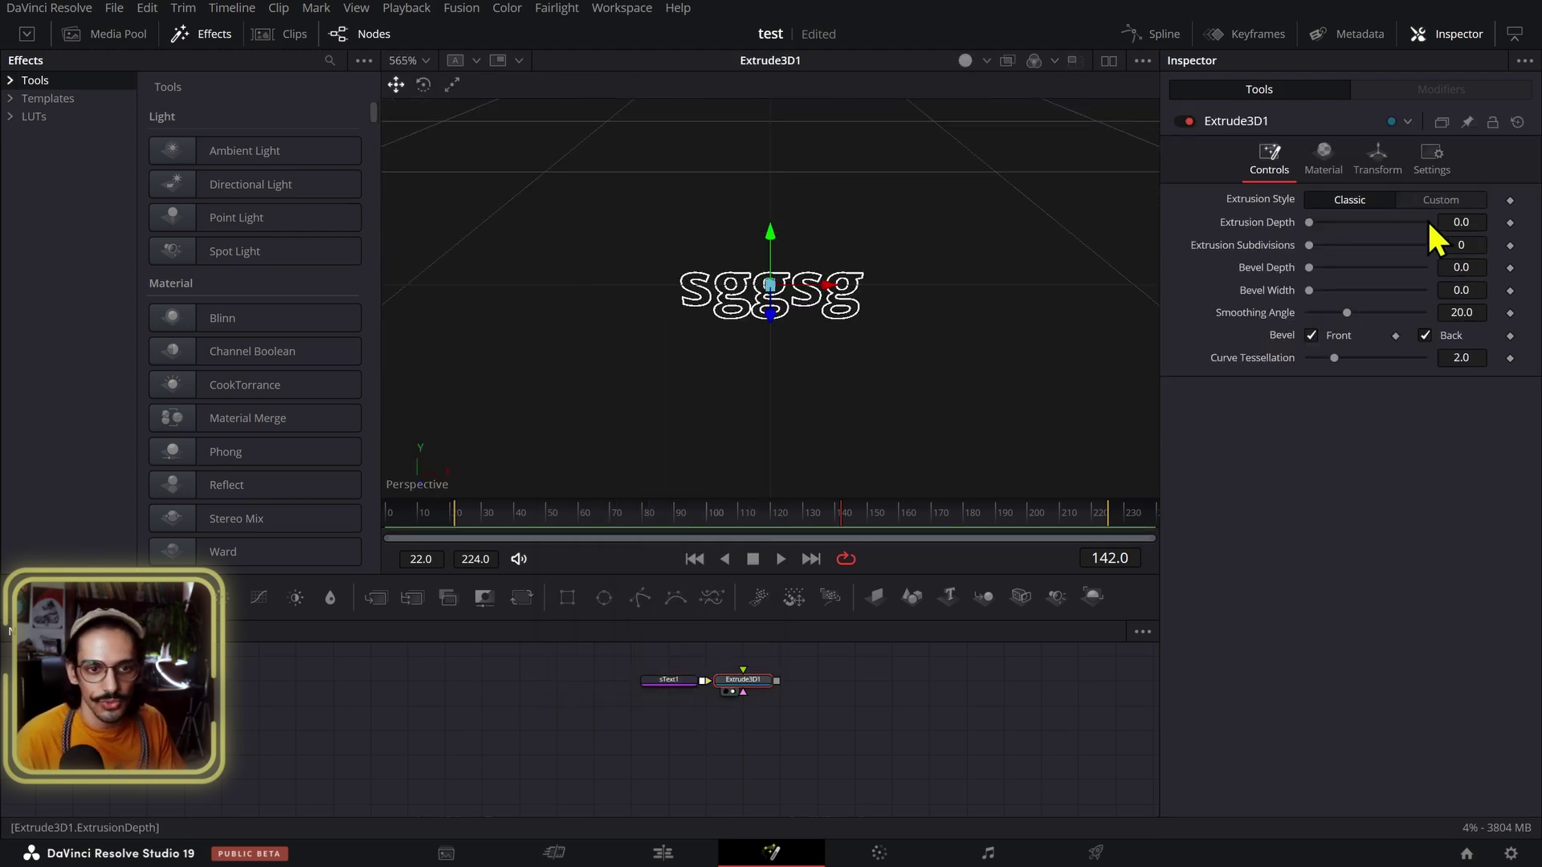
drag(1438, 229, 1449, 229)
drag(623, 361, 607, 302)
scroll(831, 313, up, 7)
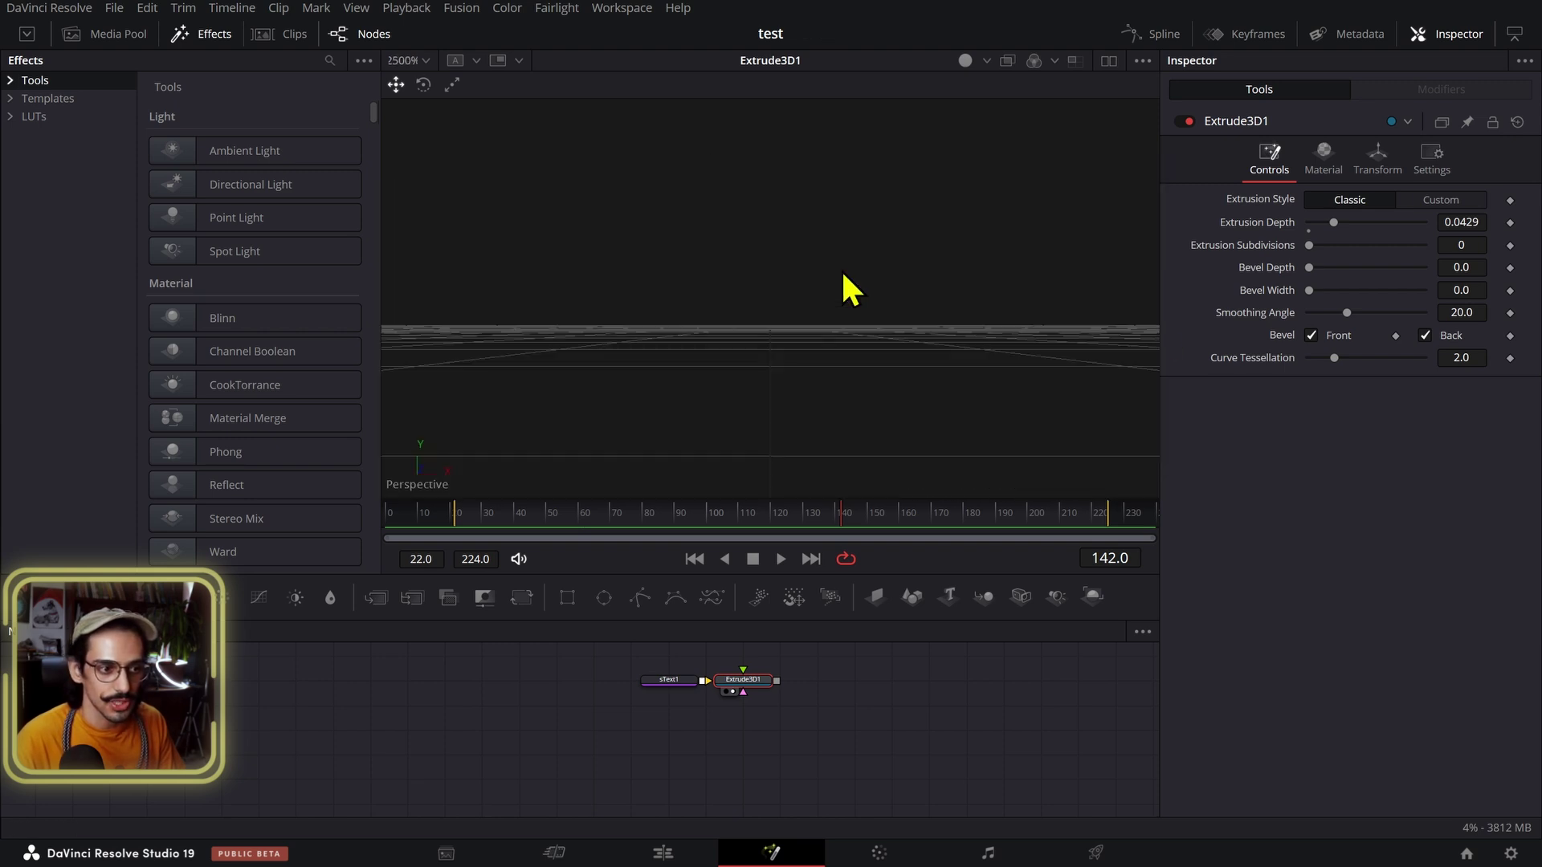
scroll(843, 281, down, 12)
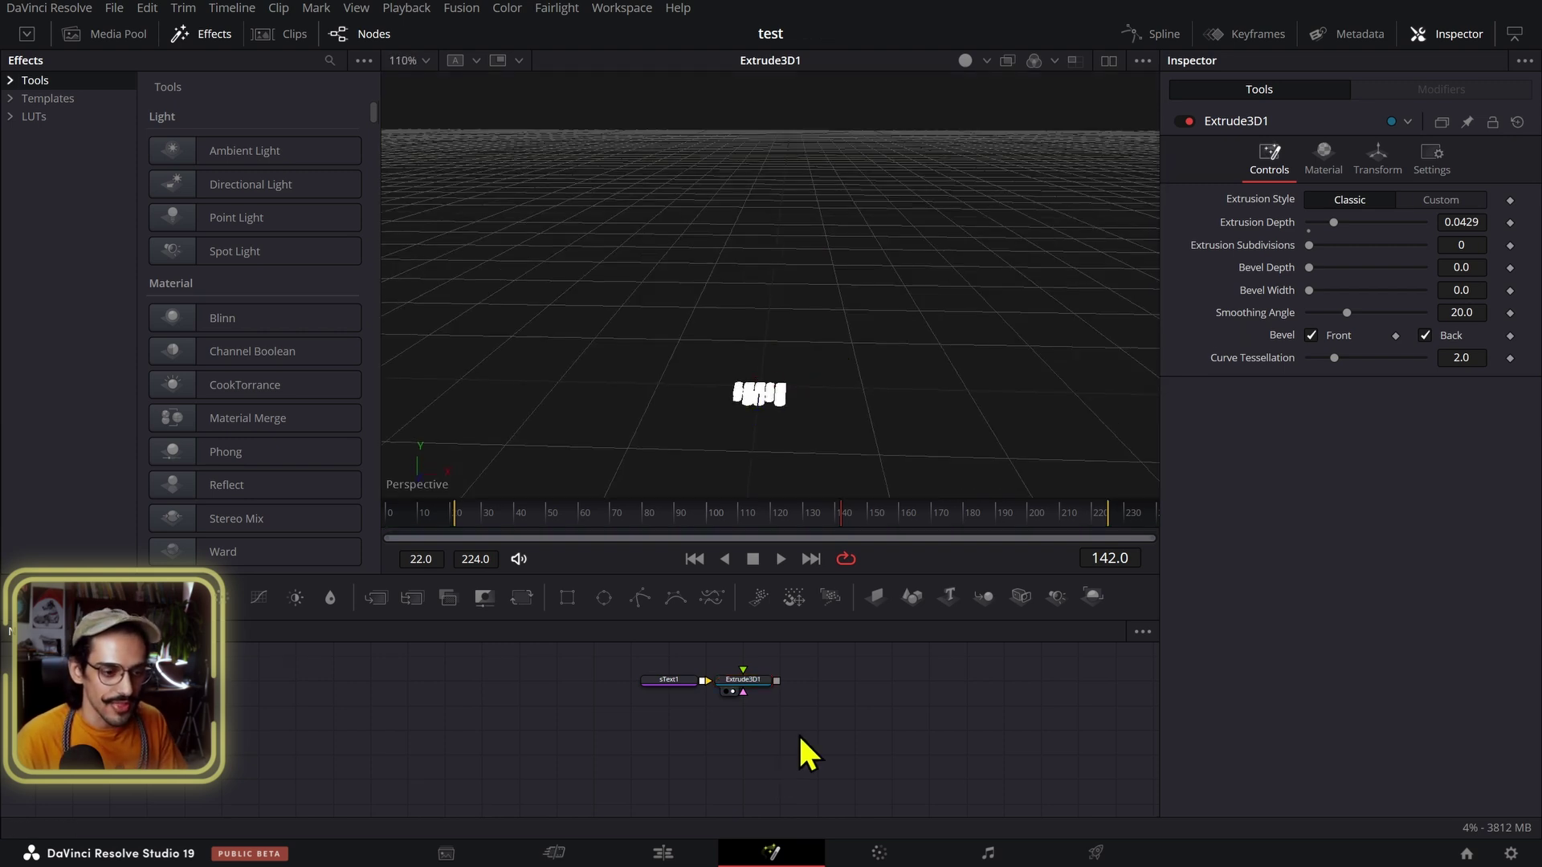
Step: Delete all nodes from the comp and return to the Edit page
key(ctrl+a)
key(Delete)
click(637, 857)
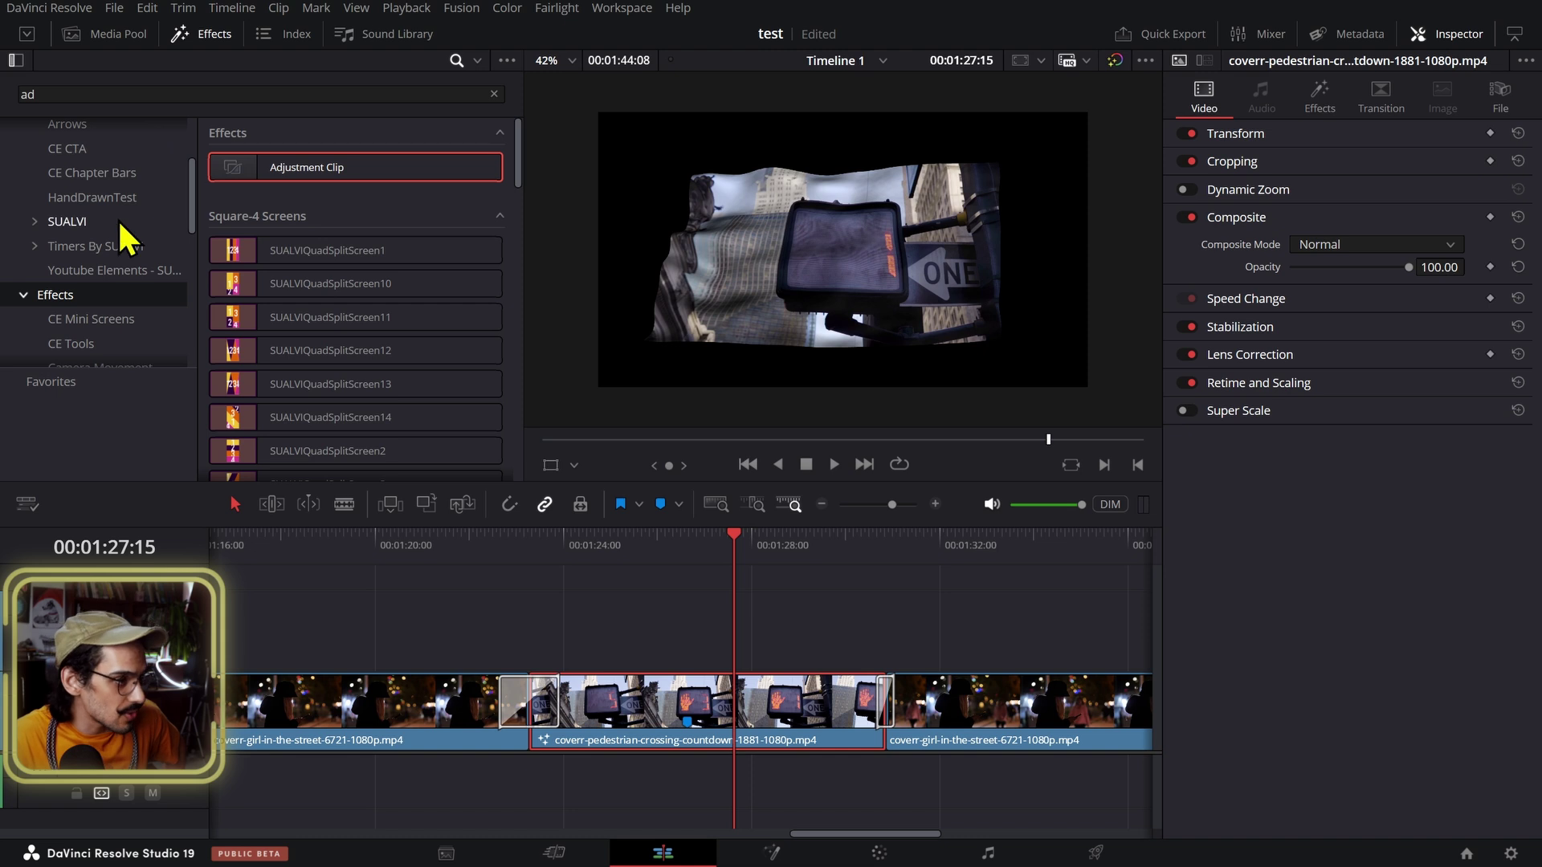
scroll(121, 225, up, 1)
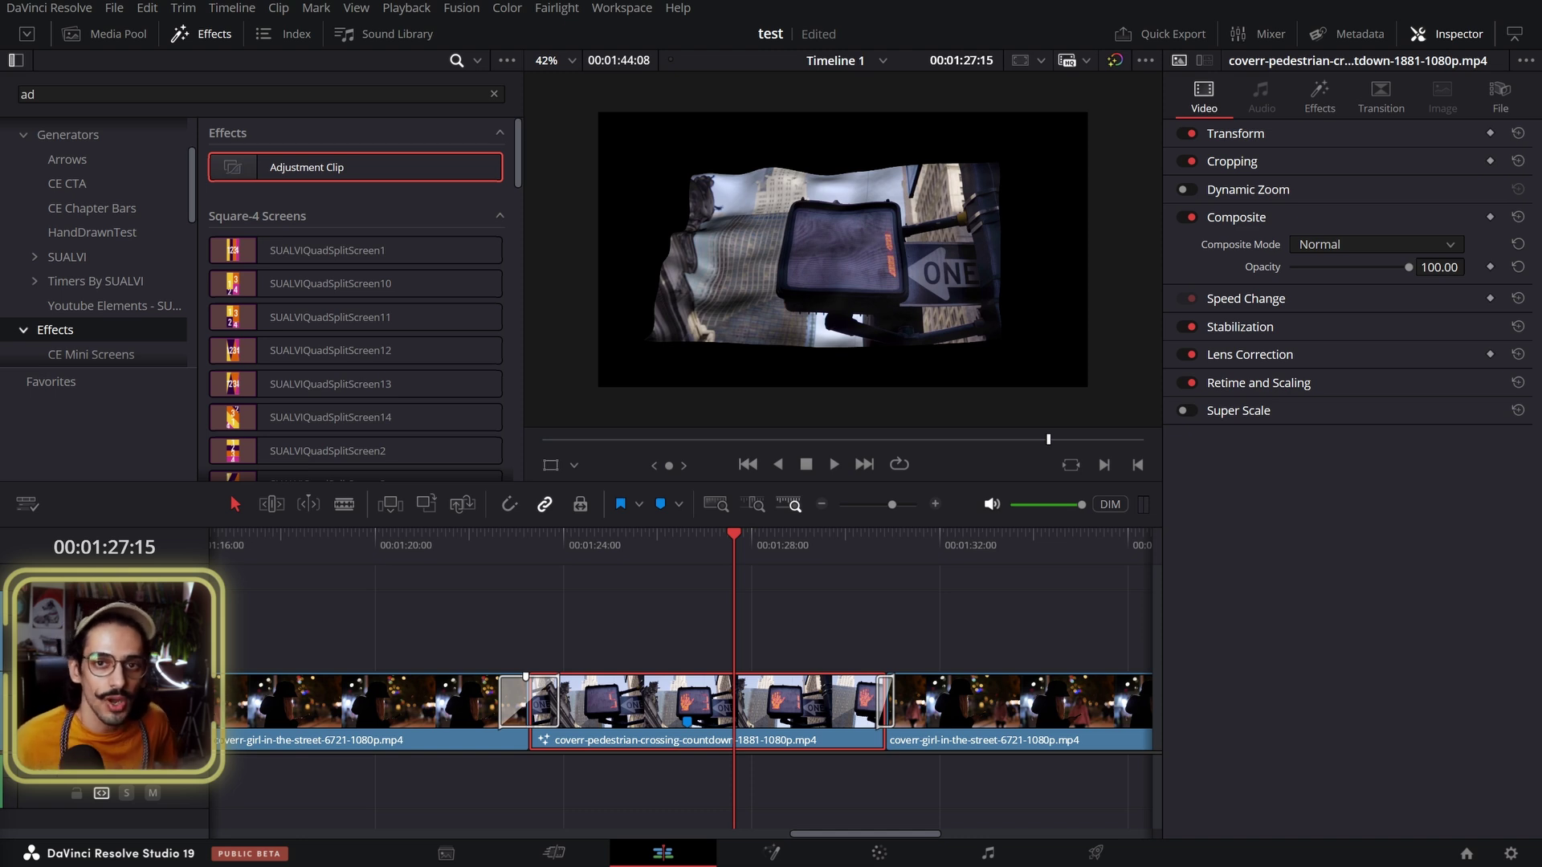
click(1009, 647)
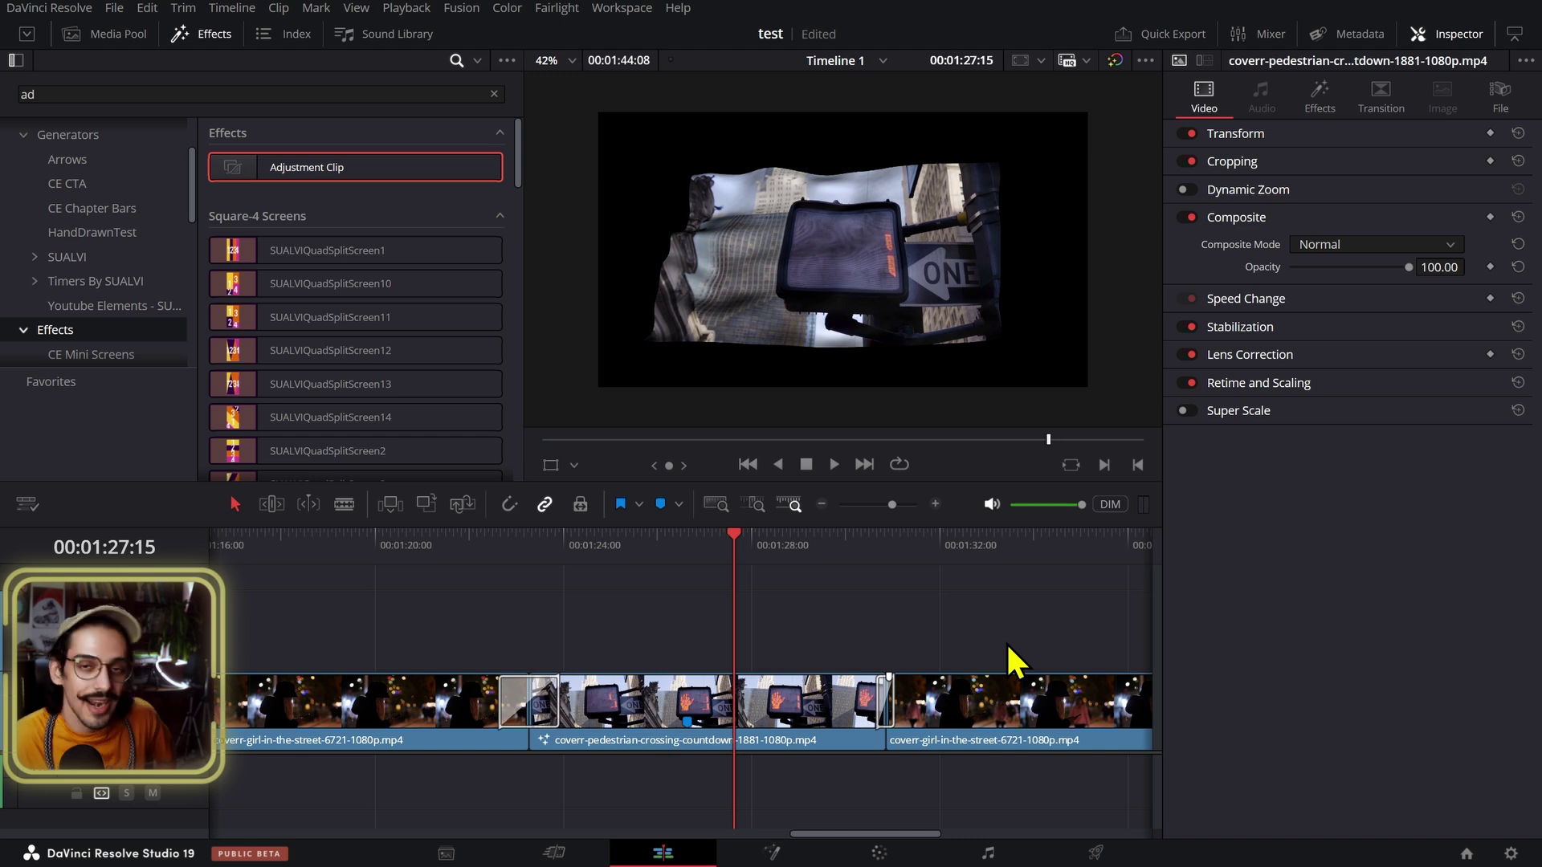